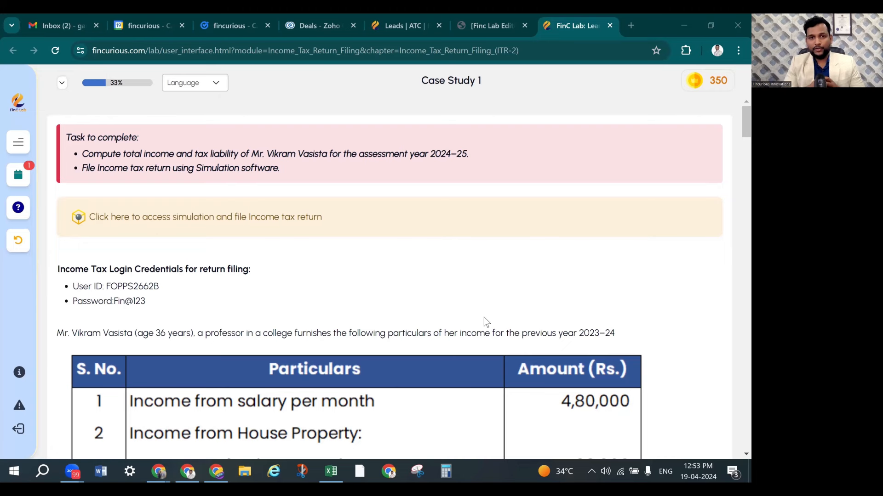
Open incometax.gov.in in a new browser tab and go to its Login page
scroll(359, 349, "down", 1)
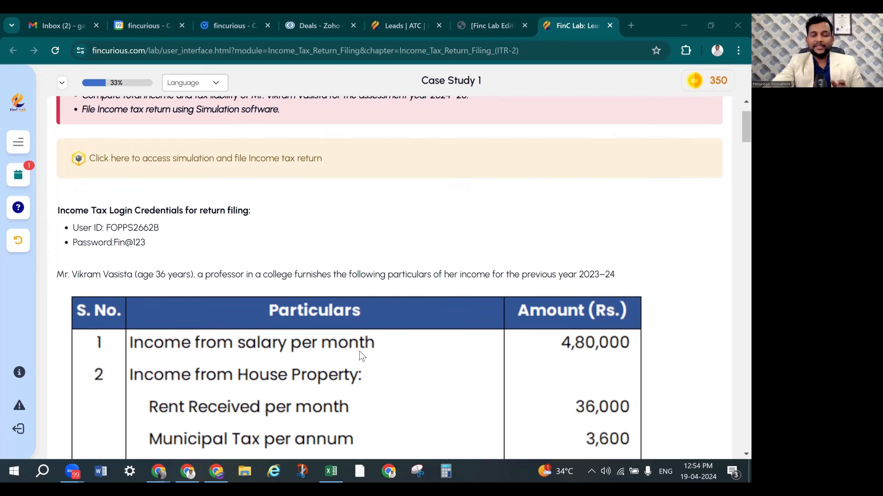
scroll(348, 278, "down", 2)
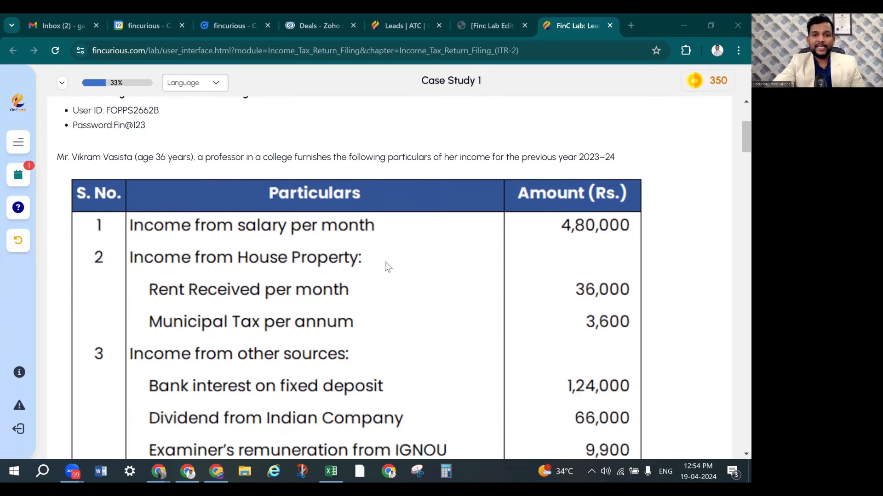
scroll(407, 273, "down", 2)
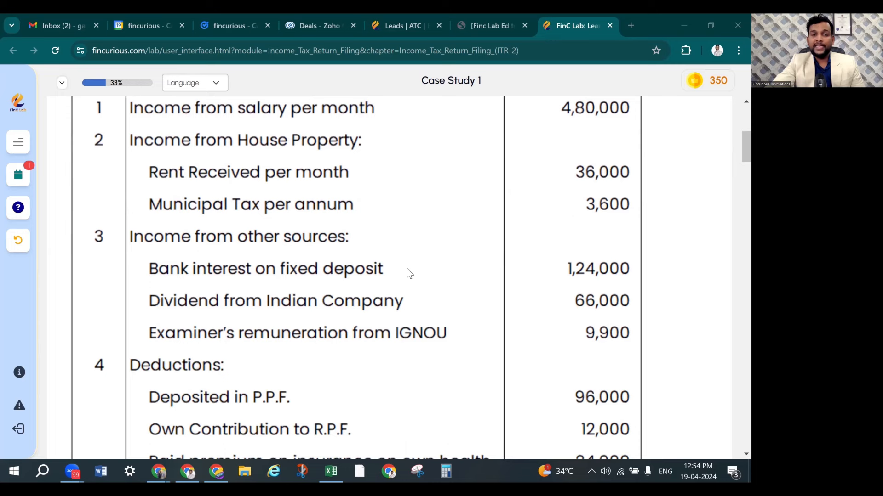
scroll(407, 273, "down", 6)
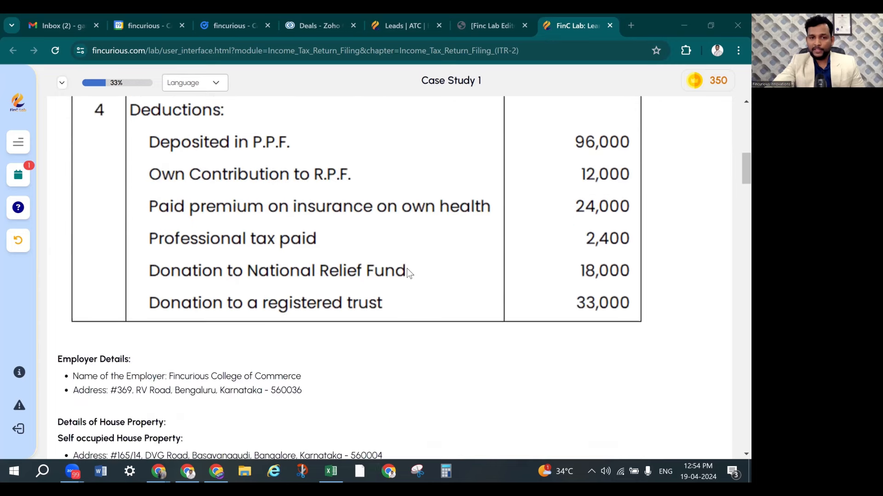
scroll(407, 272, "down", 2)
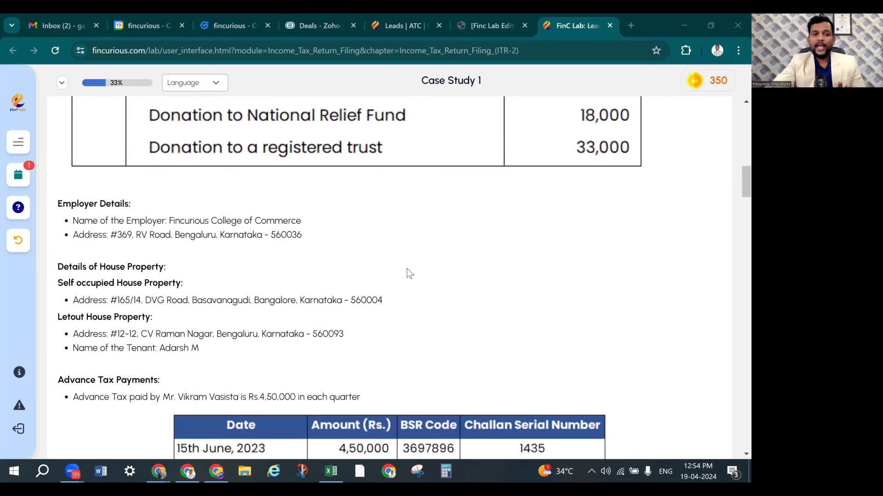
scroll(406, 273, "down", 1)
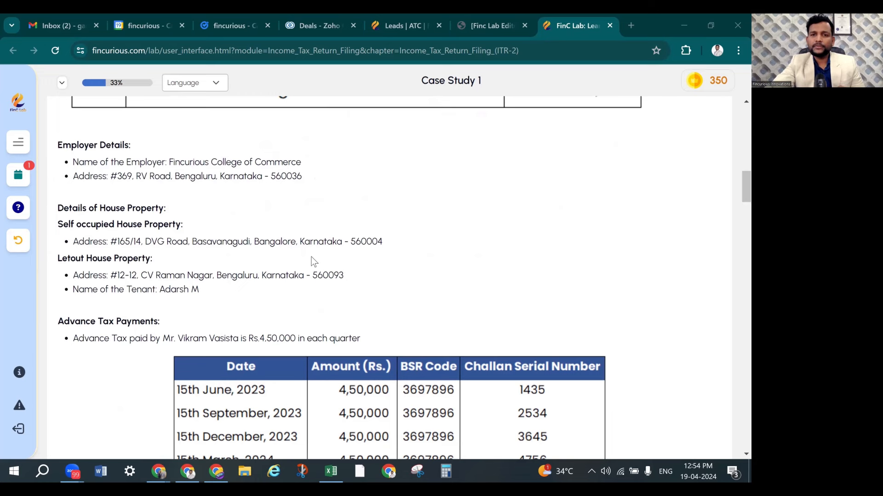
scroll(312, 262, "up", 4)
scroll(312, 261, "up", 6)
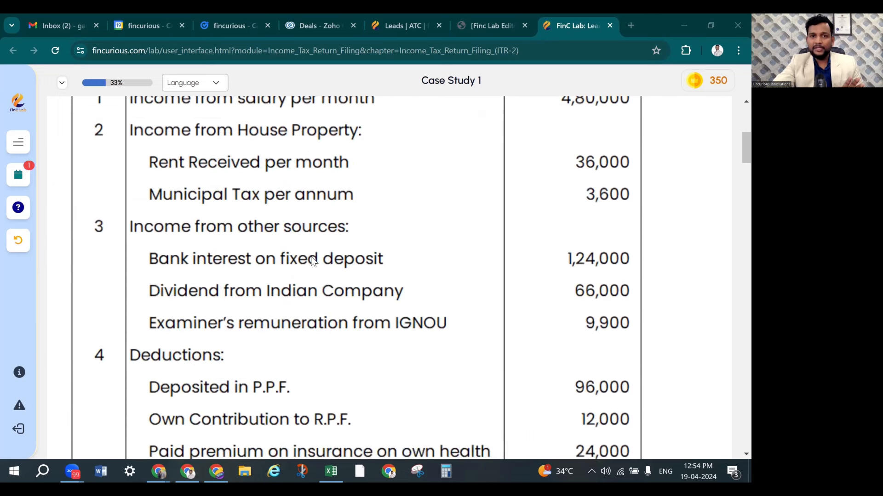
scroll(325, 275, "down", 15)
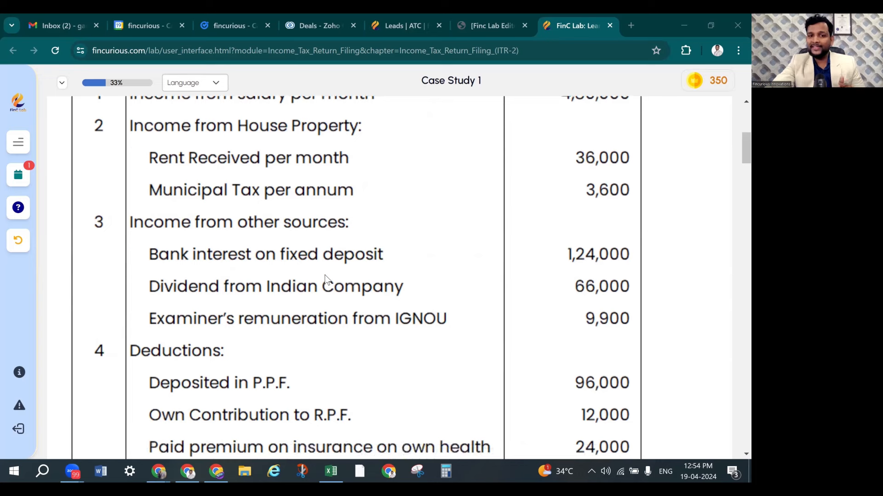
scroll(324, 275, "down", 7)
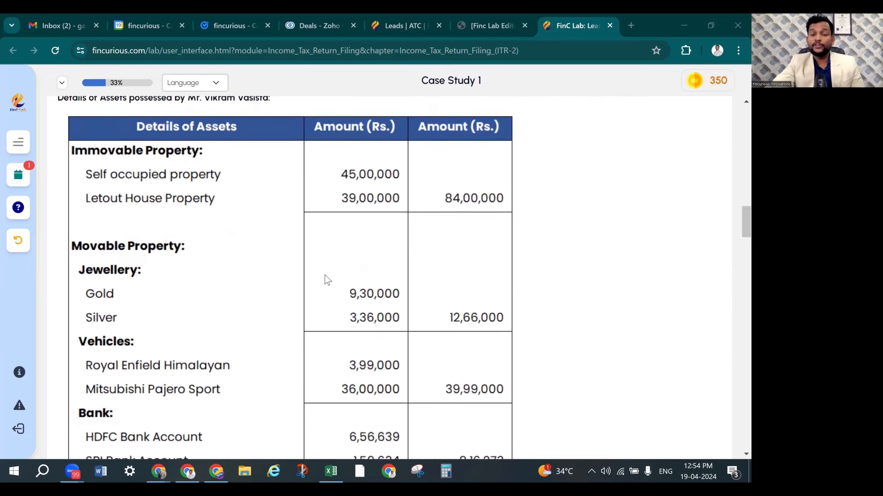
scroll(335, 275, "down", 9)
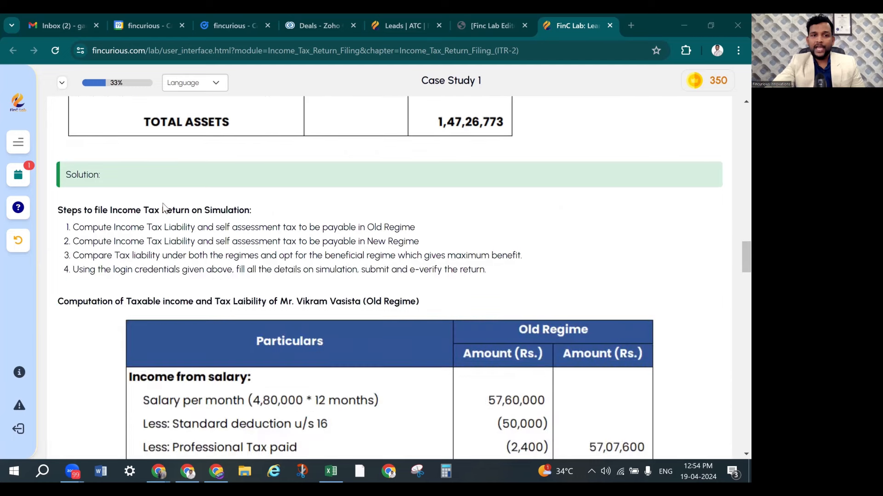
scroll(279, 230, "down", 3)
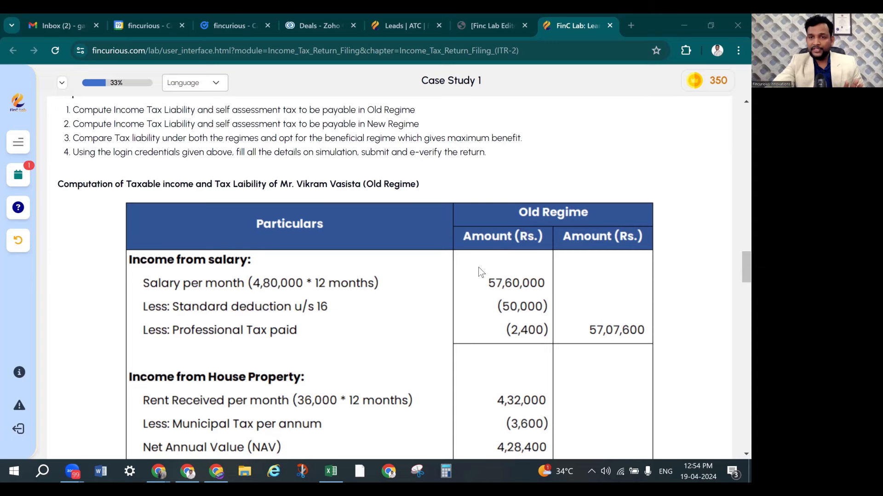
scroll(478, 266, "down", 1)
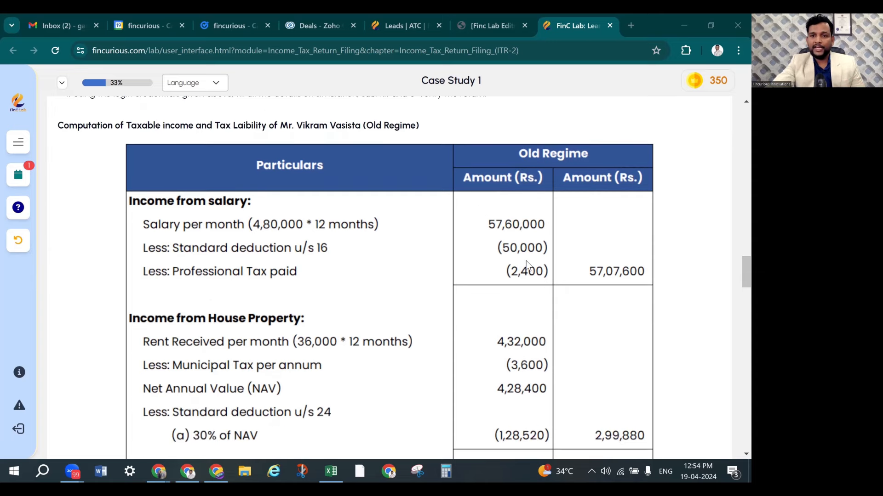
scroll(211, 174, "down", 2)
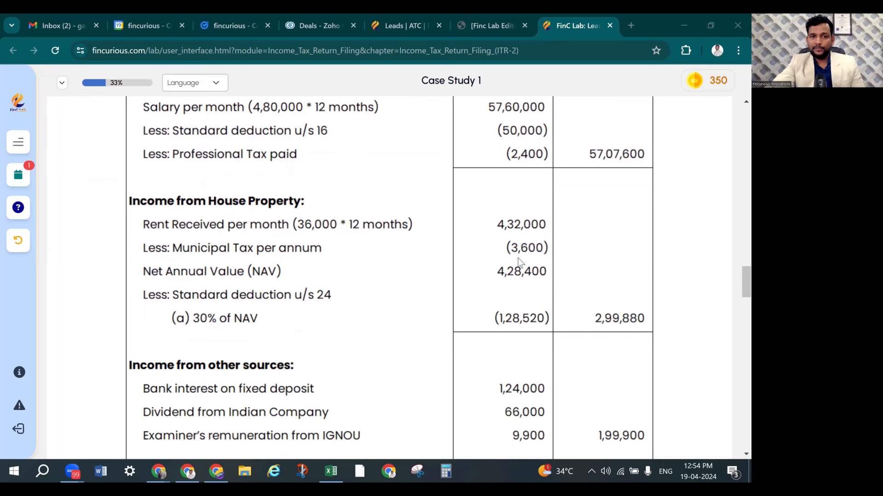
scroll(494, 281, "down", 2)
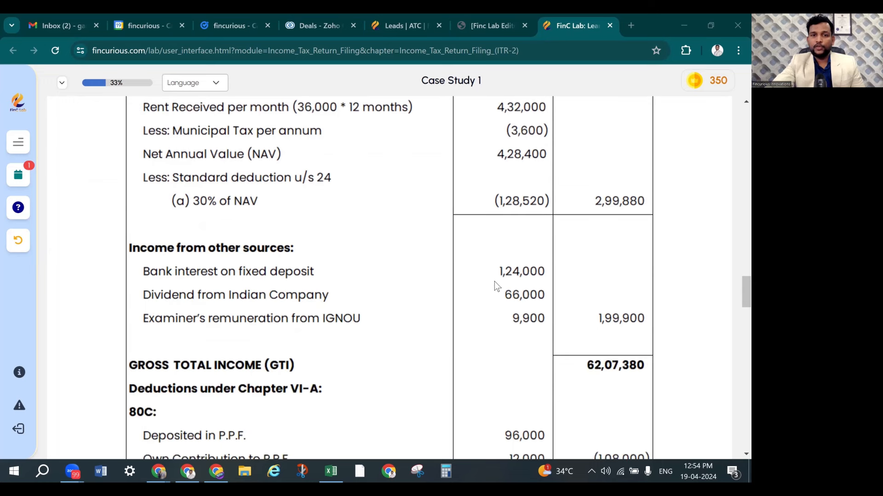
scroll(485, 292, "down", 2)
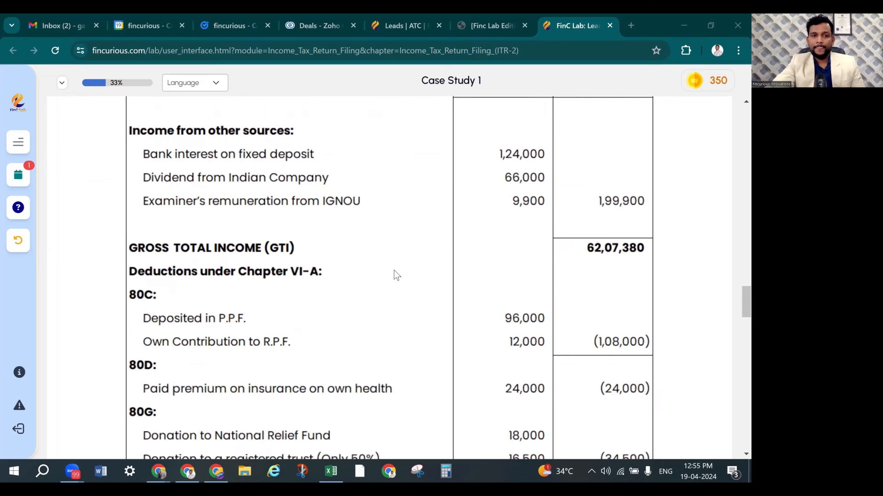
scroll(393, 269, "down", 2)
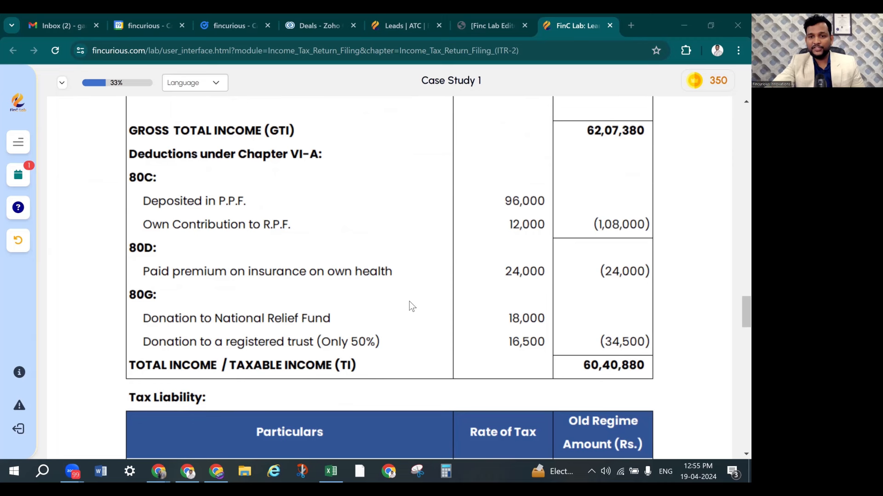
scroll(409, 306, "down", 1)
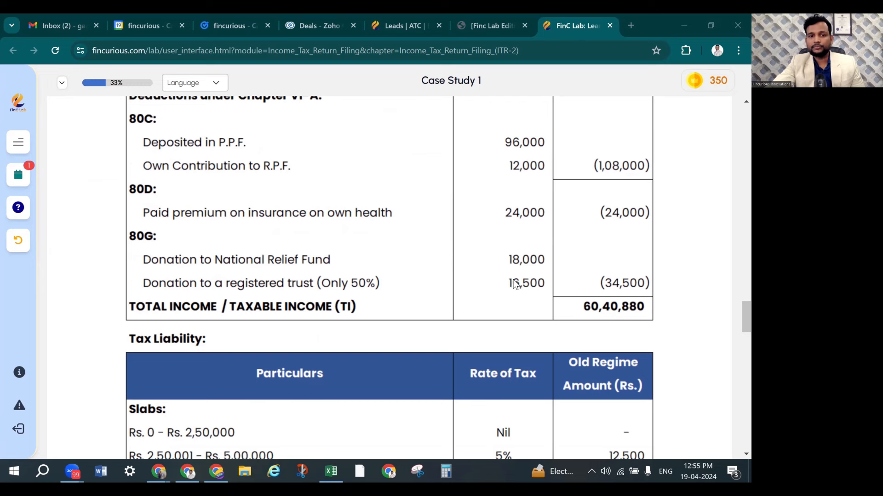
scroll(522, 261, "down", 3)
scroll(462, 274, "down", 2)
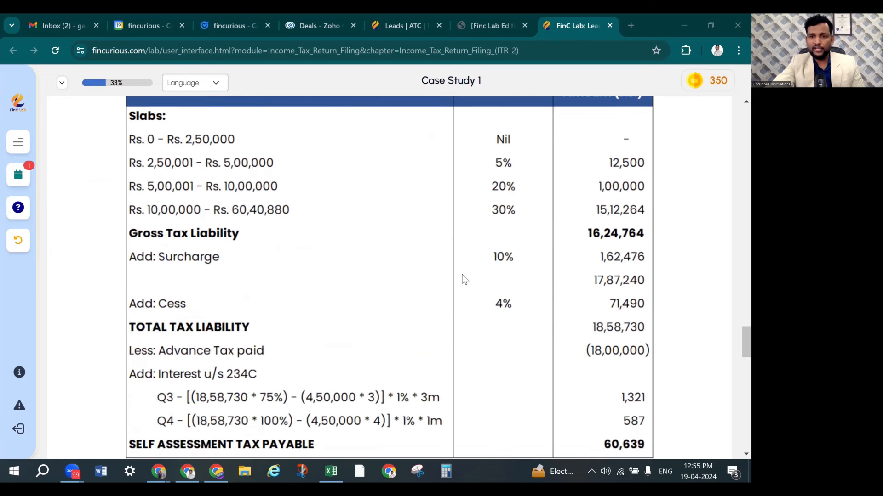
scroll(462, 274, "down", 1)
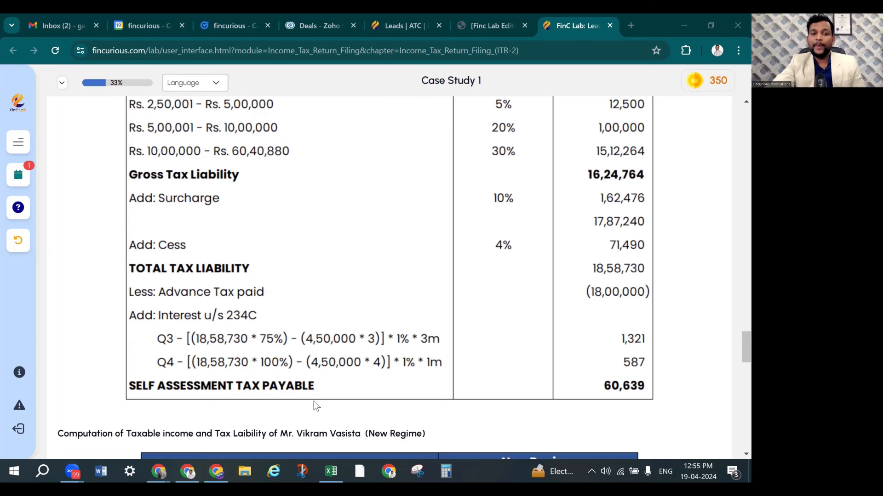
scroll(454, 319, "down", 1)
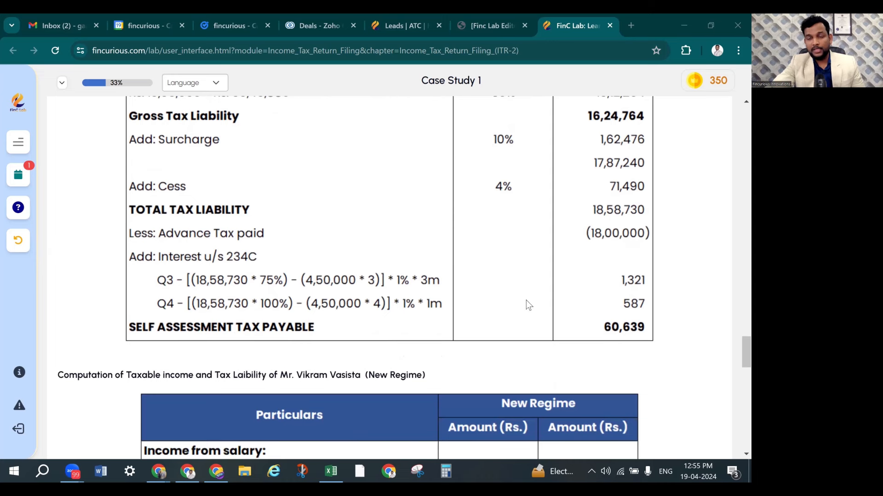
scroll(526, 300, "down", 3)
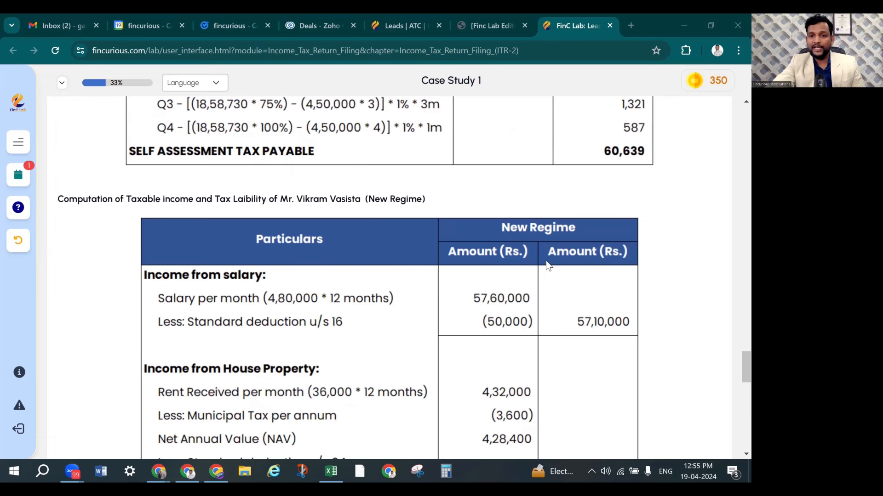
scroll(447, 177, "down", 2)
scroll(458, 262, "down", 3)
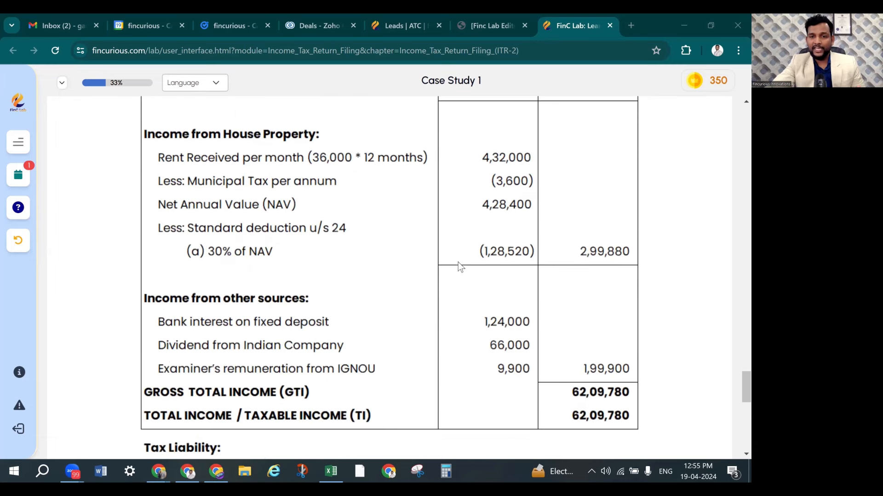
scroll(458, 262, "down", 1)
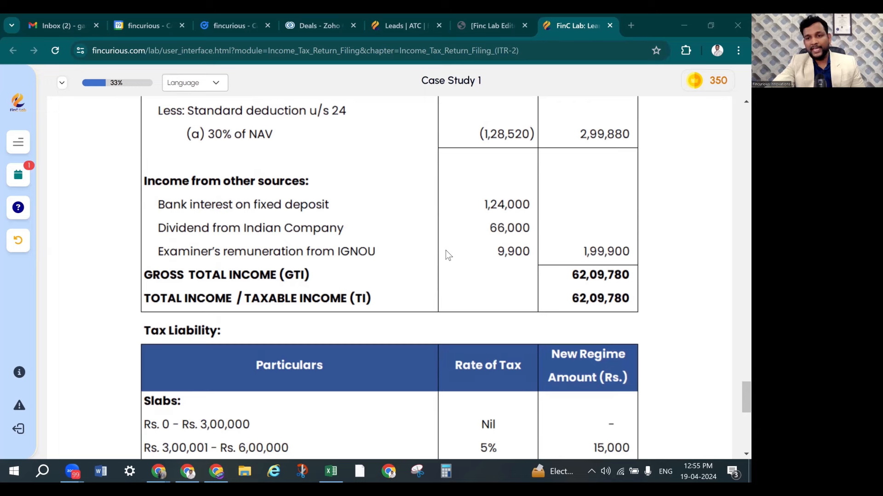
scroll(445, 250, "down", 4)
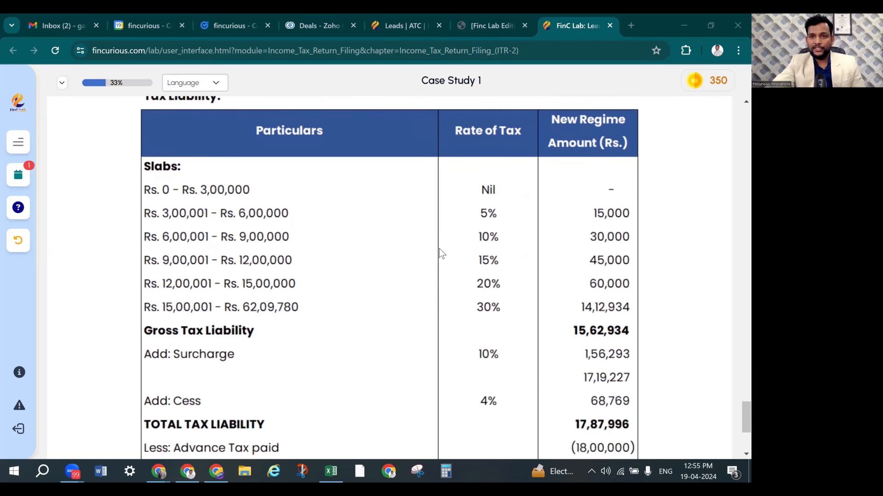
scroll(439, 249, "up", 1)
scroll(440, 249, "down", 1)
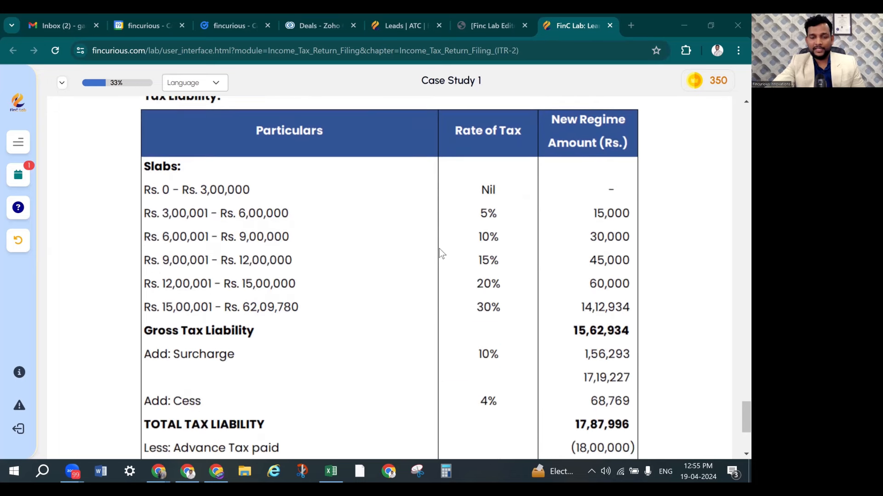
scroll(440, 249, "down", 2)
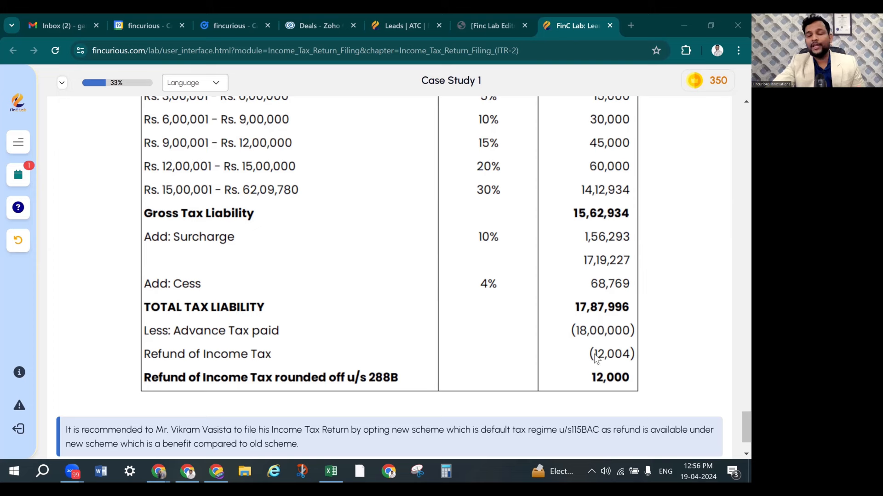
scroll(443, 330, "down", 2)
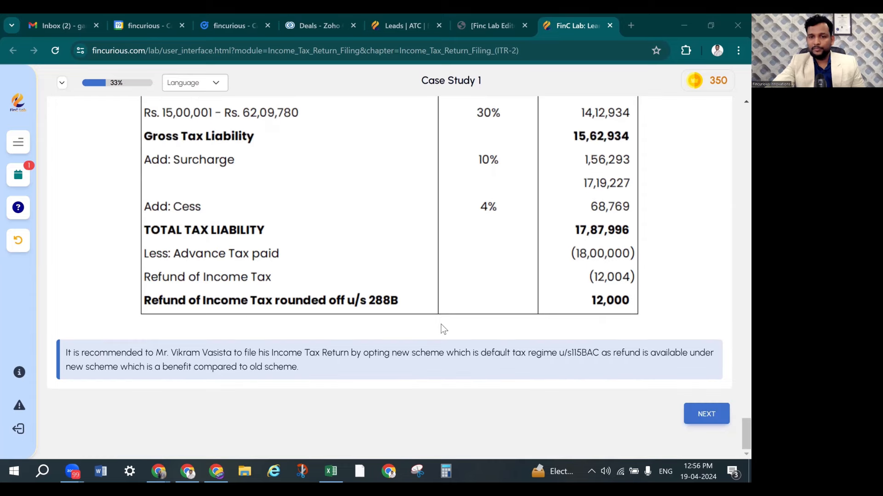
scroll(443, 329, "up", 10)
scroll(441, 327, "up", 1)
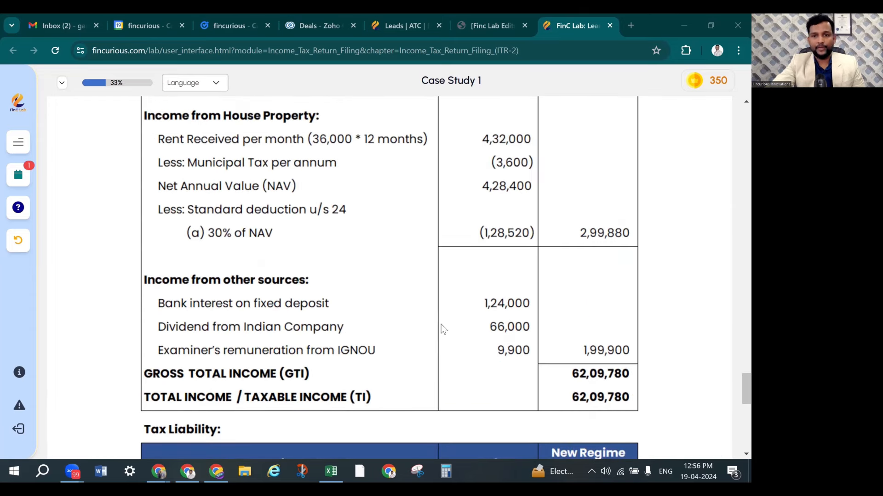
scroll(440, 324, "down", 6)
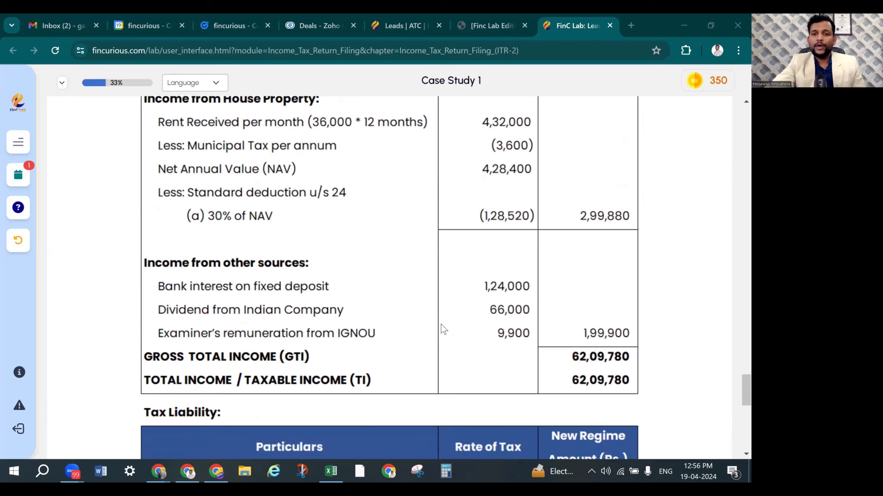
scroll(440, 324, "up", 6)
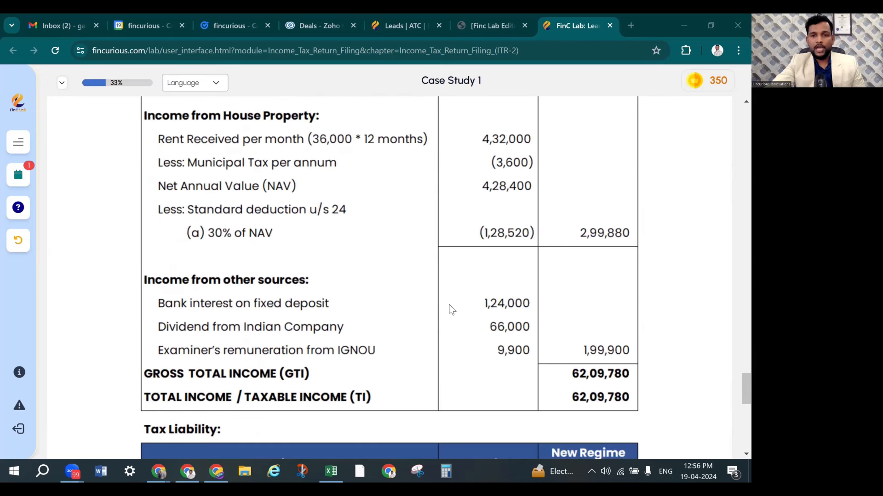
scroll(451, 309, "down", 10)
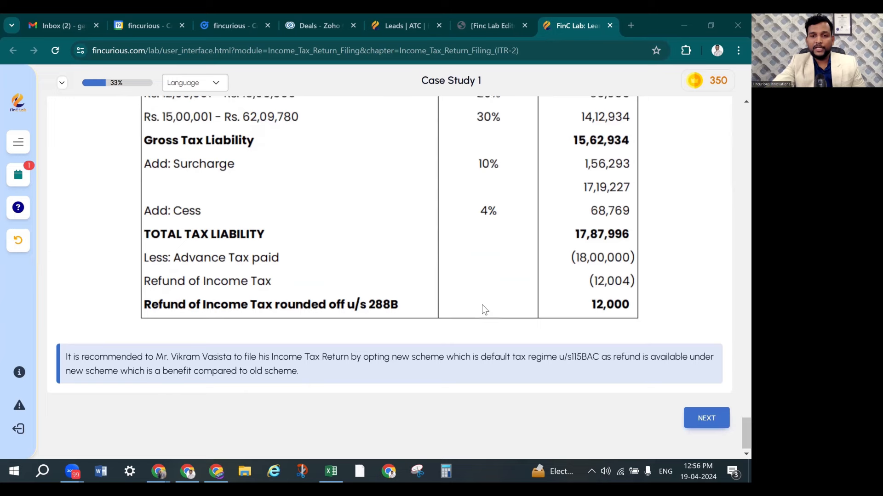
scroll(482, 306, "up", 2)
scroll(482, 305, "down", 2)
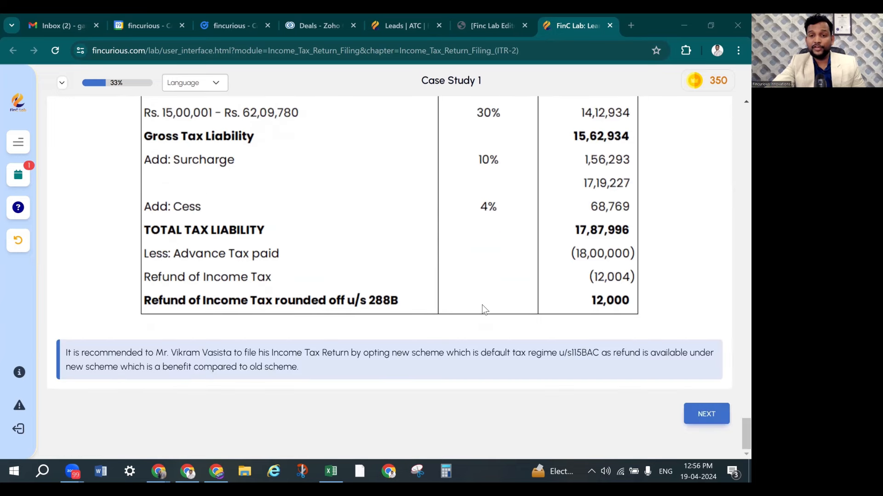
scroll(509, 304, "up", 4)
scroll(510, 303, "up", 10)
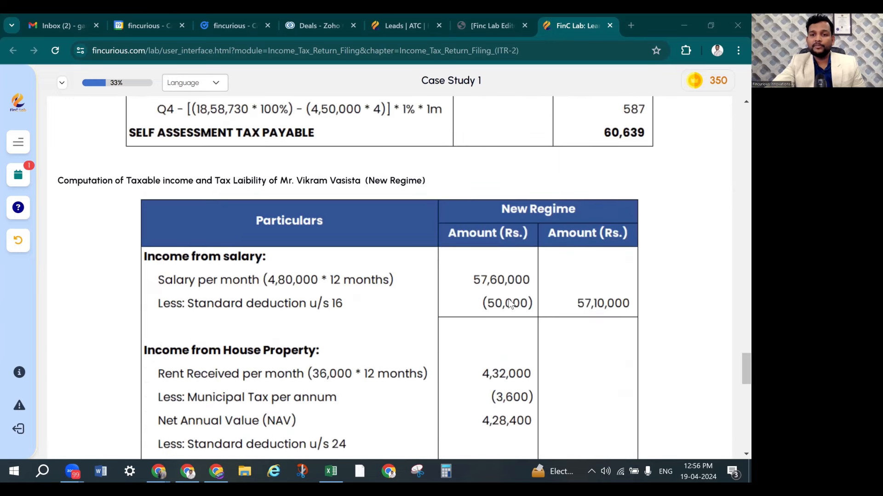
scroll(511, 304, "up", 5)
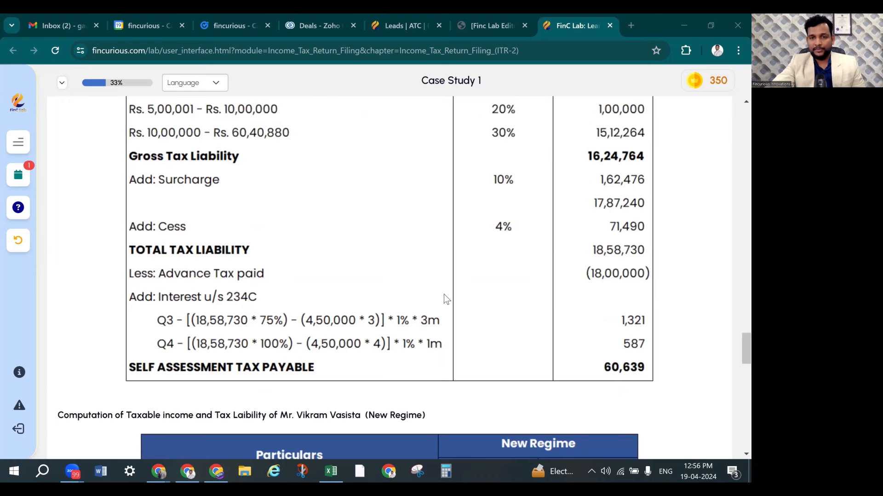
scroll(445, 298, "up", 4)
scroll(444, 298, "up", 4)
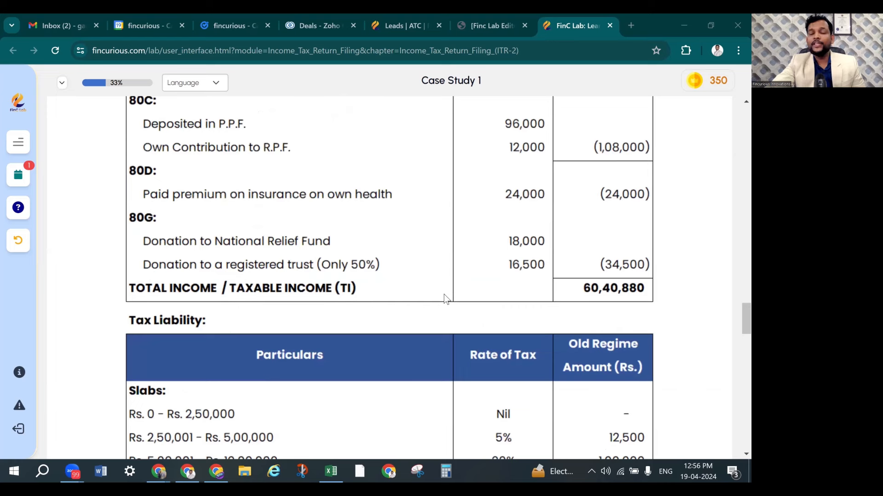
scroll(444, 298, "down", 5)
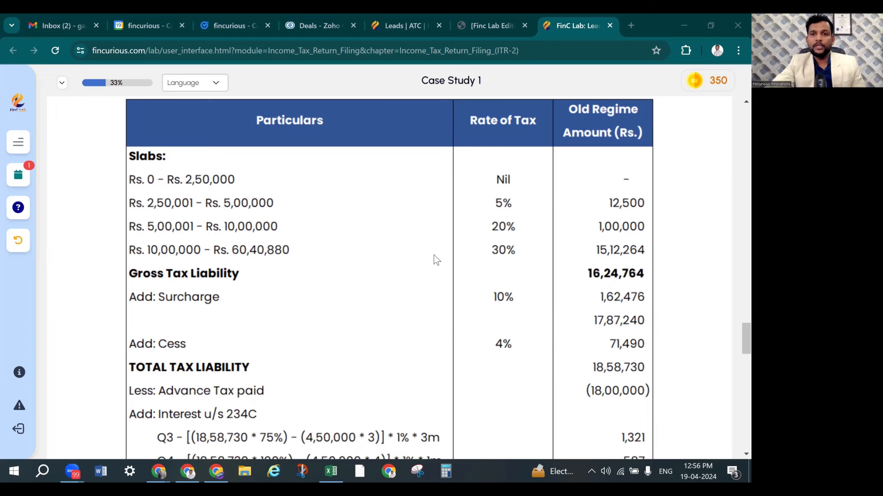
scroll(434, 255, "up", 10)
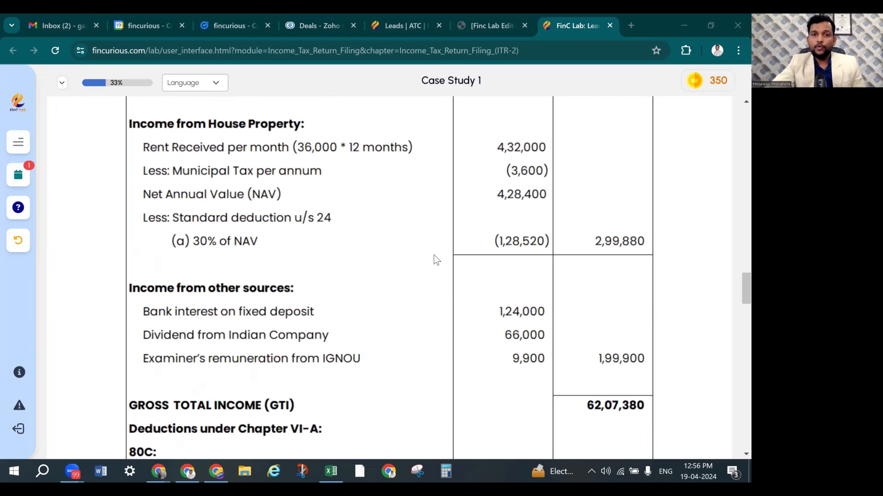
scroll(434, 255, "up", 5)
scroll(434, 255, "up", 5)
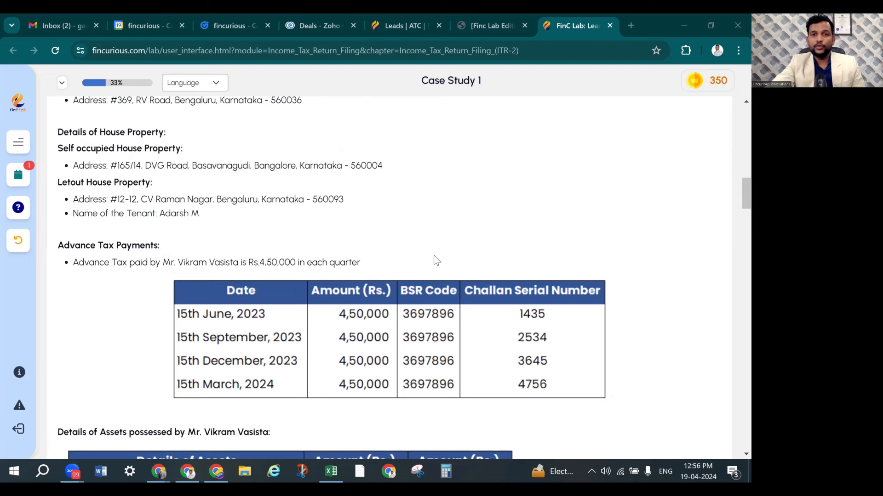
scroll(436, 261, "up", 5)
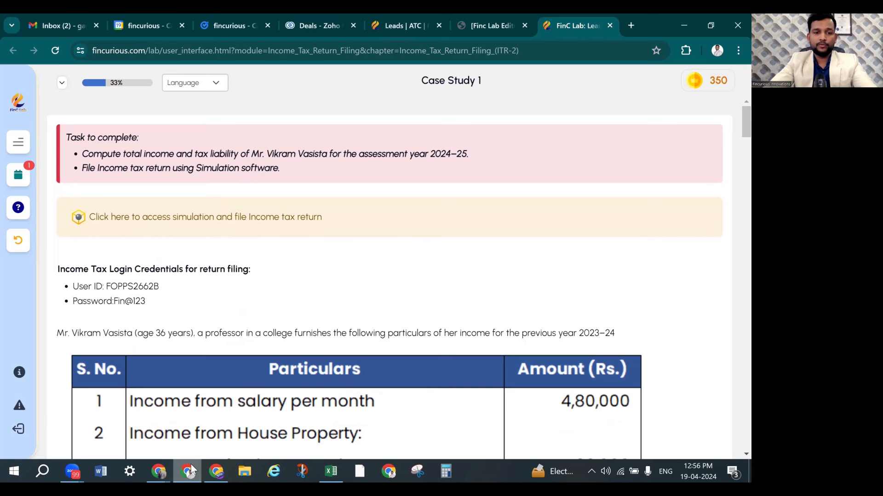
key("ctrl+t")
type("income")
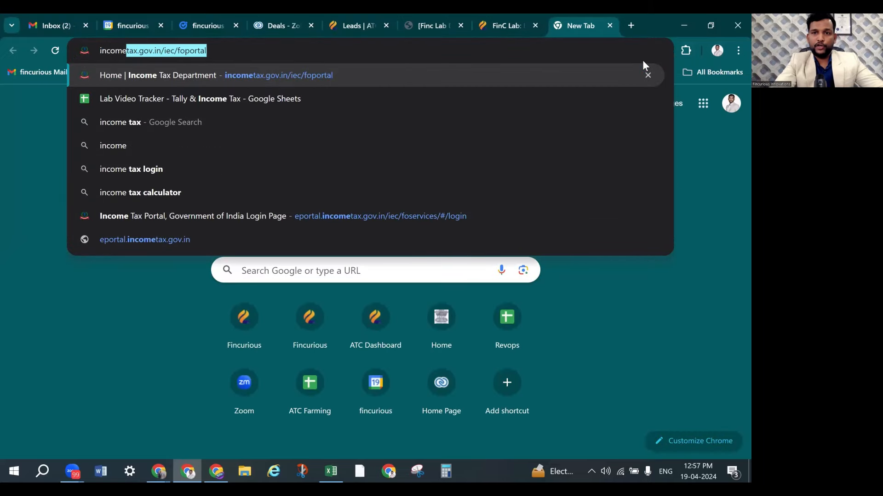
key("Return")
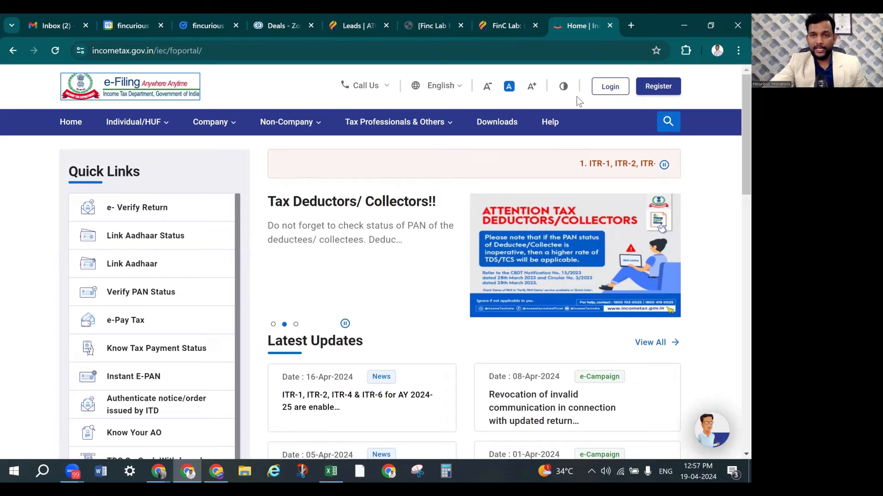
left_click(613, 93)
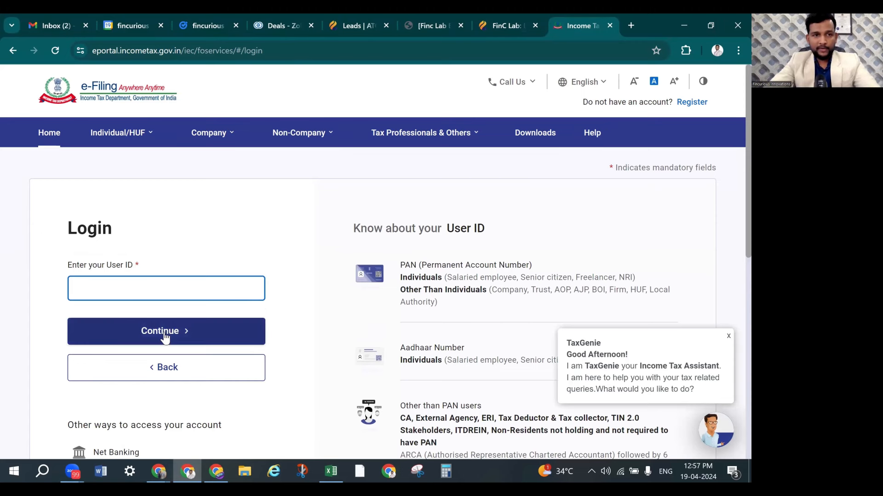
Submit the User ID, confirm the secure access message, and log in with the account password
left_click(165, 338)
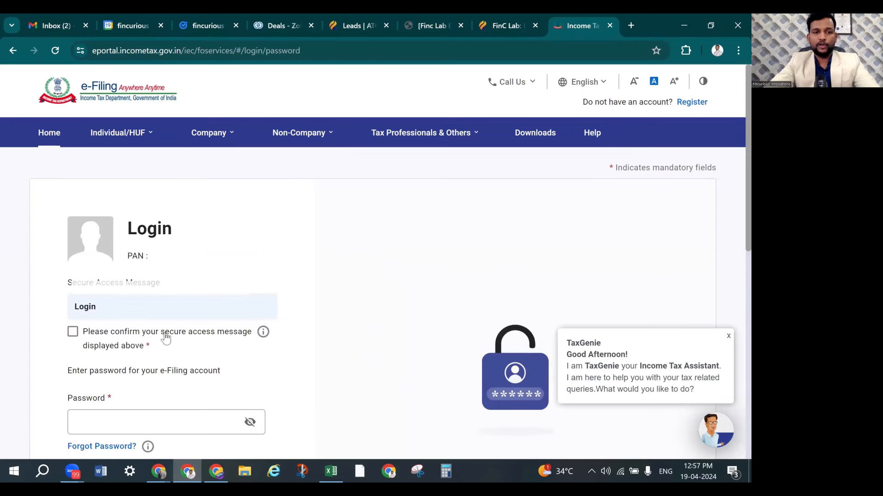
left_click(77, 335)
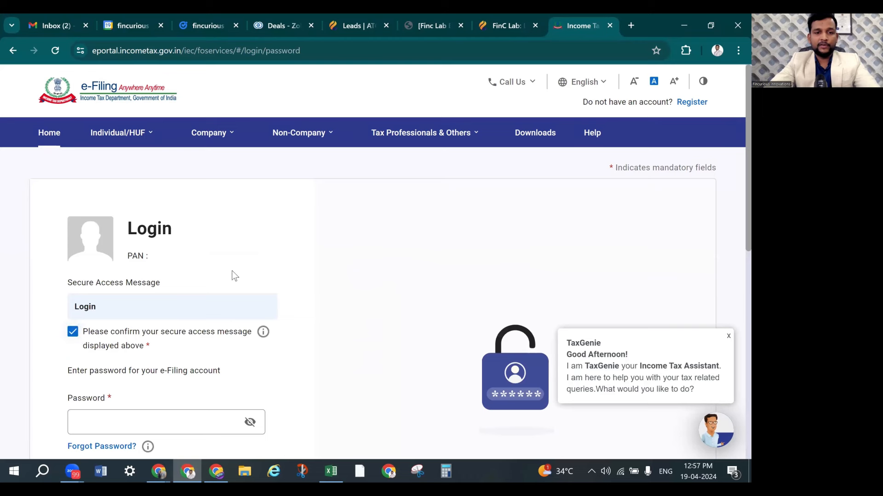
scroll(235, 274, "down", 2)
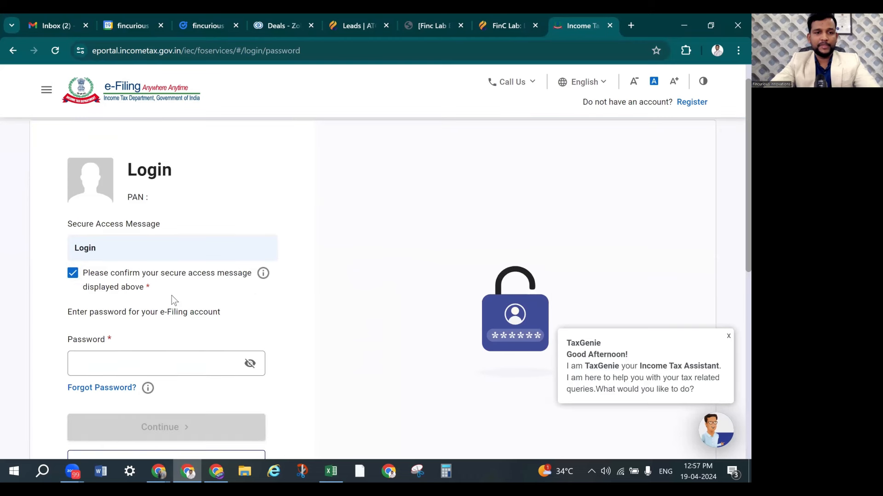
left_click(115, 361)
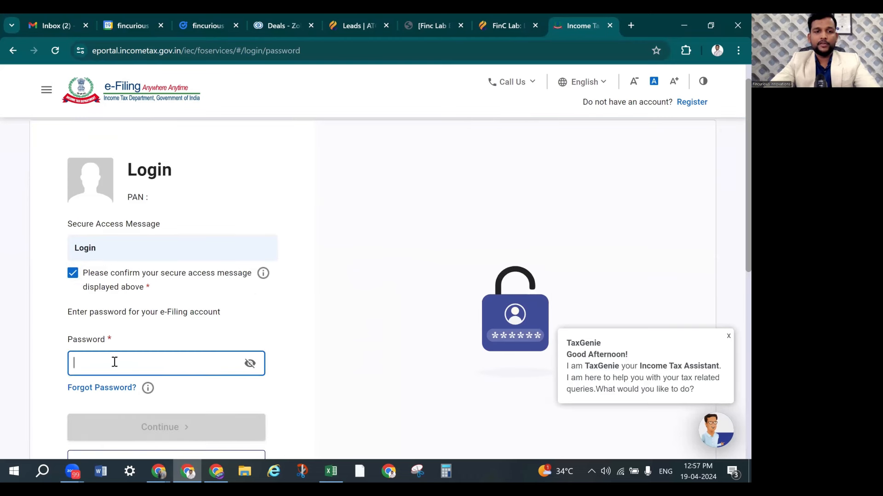
scroll(148, 322, "down", 2)
type("•••••••••••••")
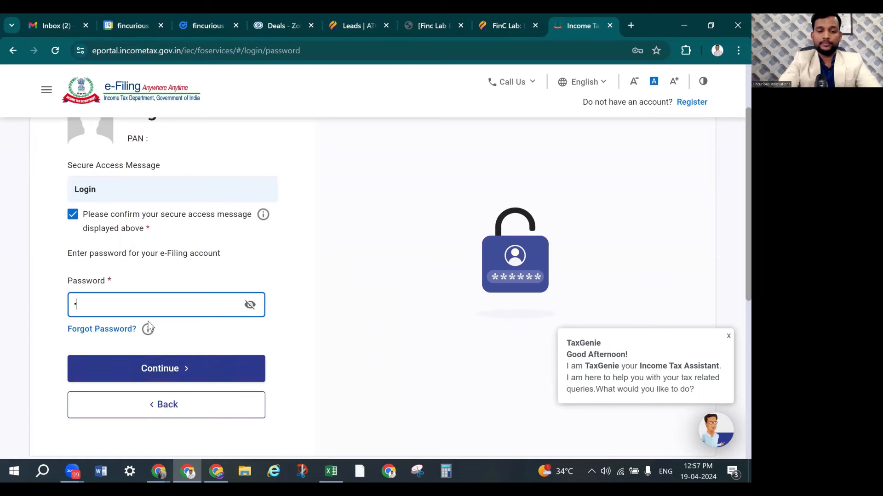
left_click(164, 372)
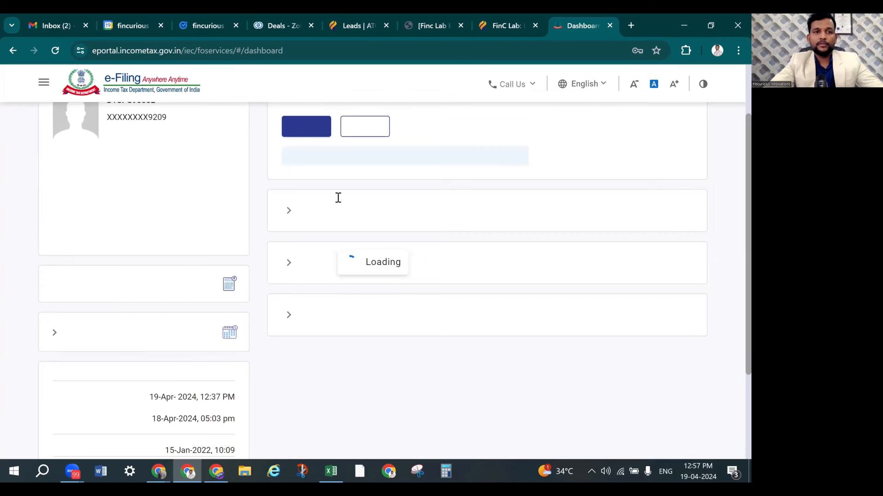
Start filing an income tax return for assessment year 2024-25 in Online mode
left_click(127, 130)
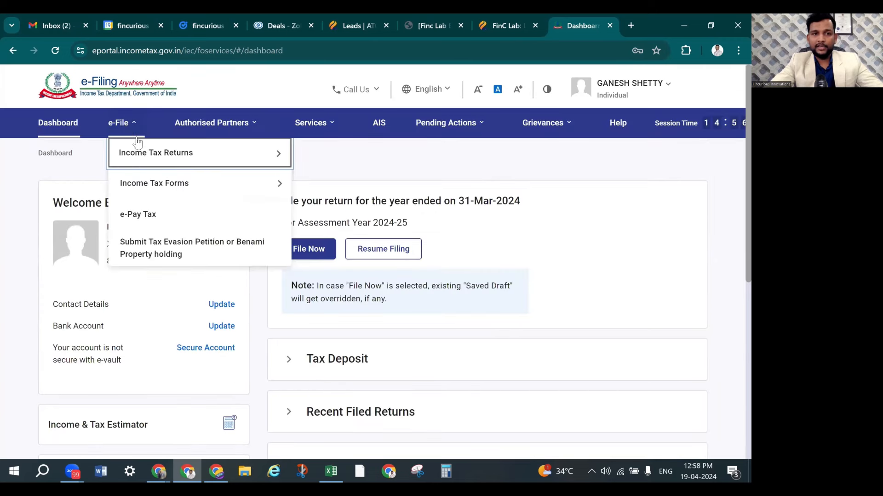
mouse_move(151, 162)
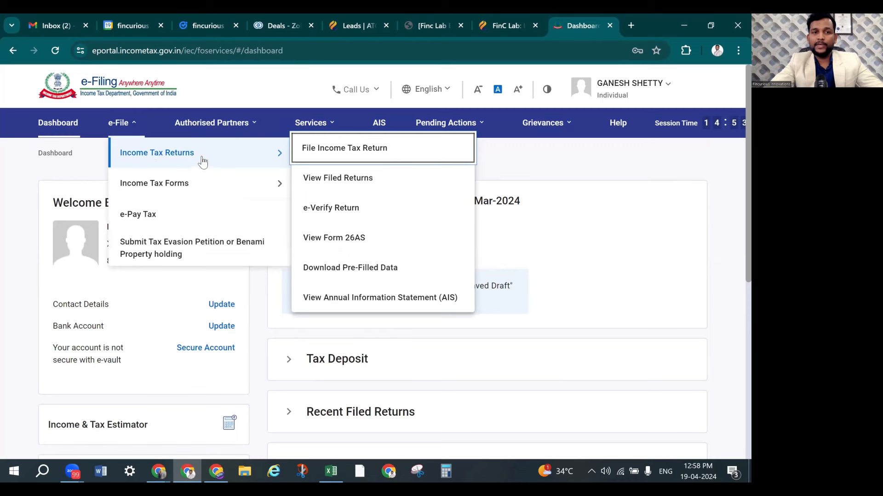
left_click(343, 149)
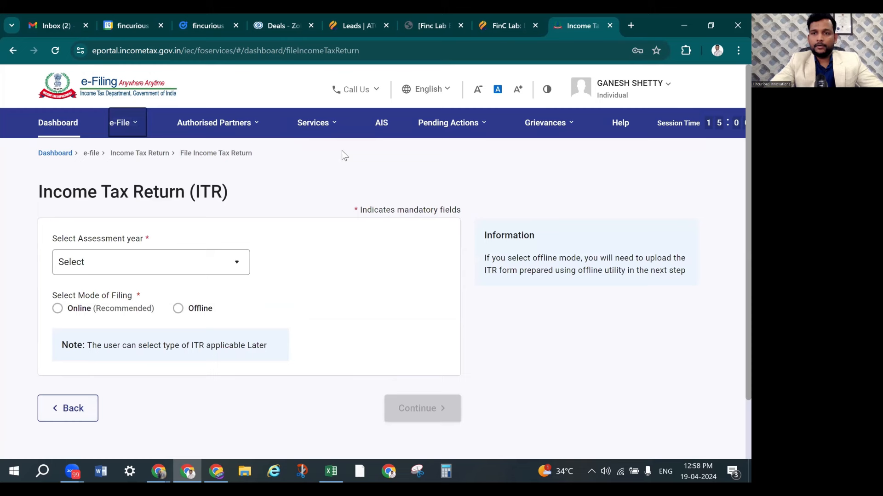
left_click(159, 267)
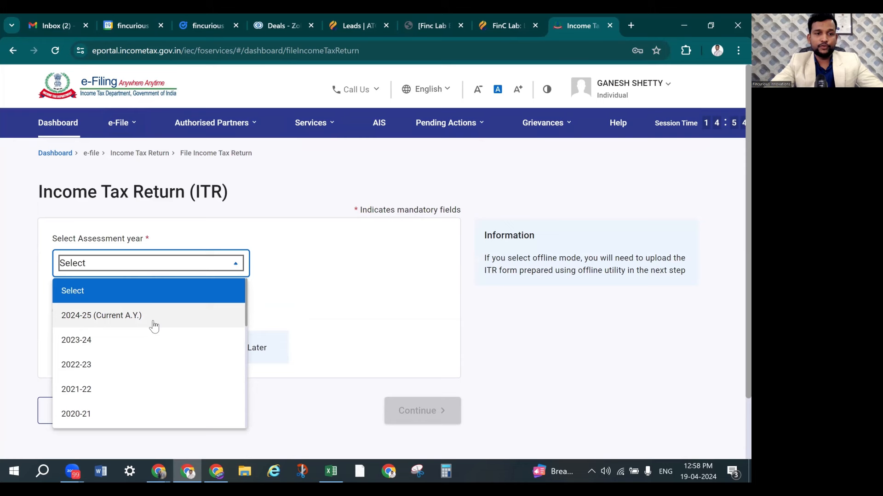
left_click(153, 321)
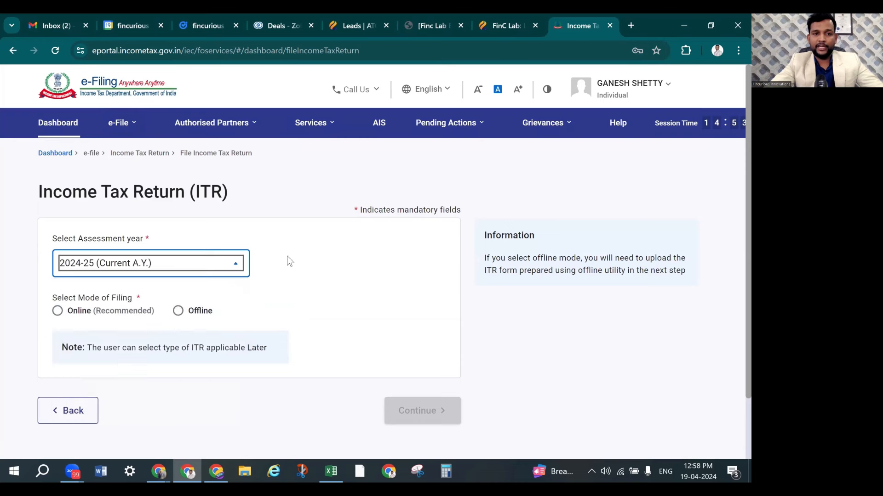
left_click(57, 313)
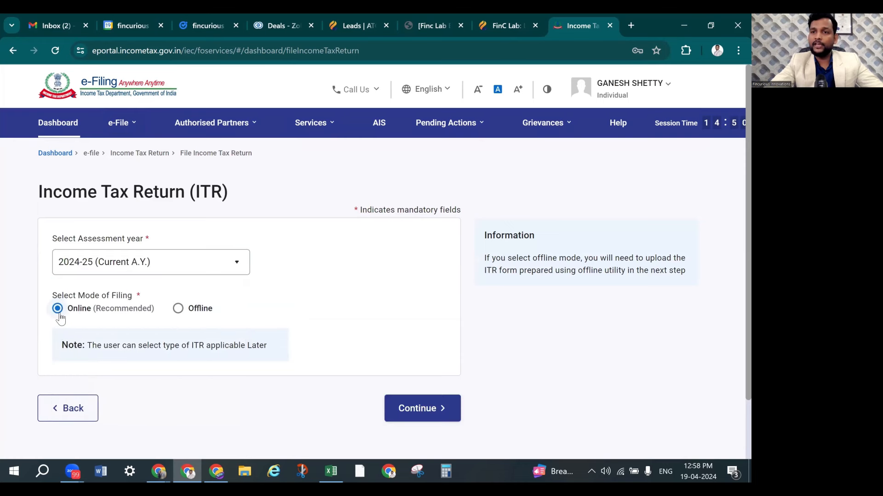
scroll(324, 256, "down", 2)
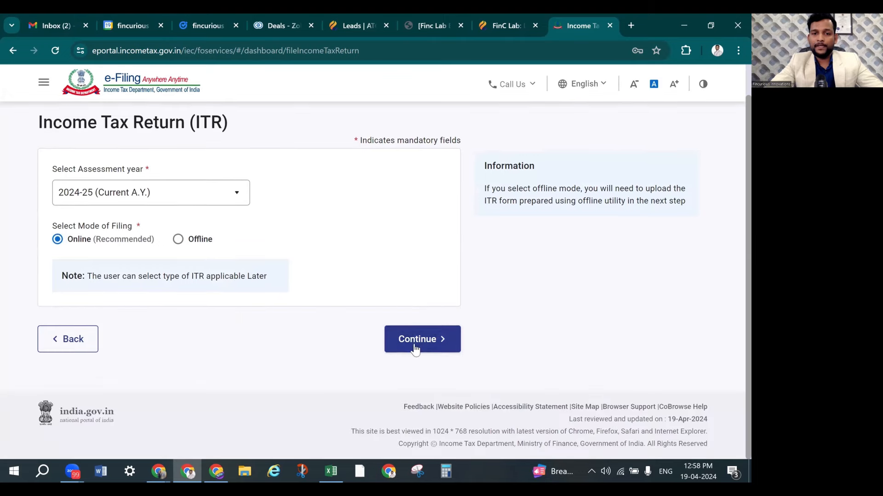
Continue past the year selection and resume the saved ITR-2 draft for AY 2024-25
left_click(415, 348)
scroll(268, 277, "down", 1)
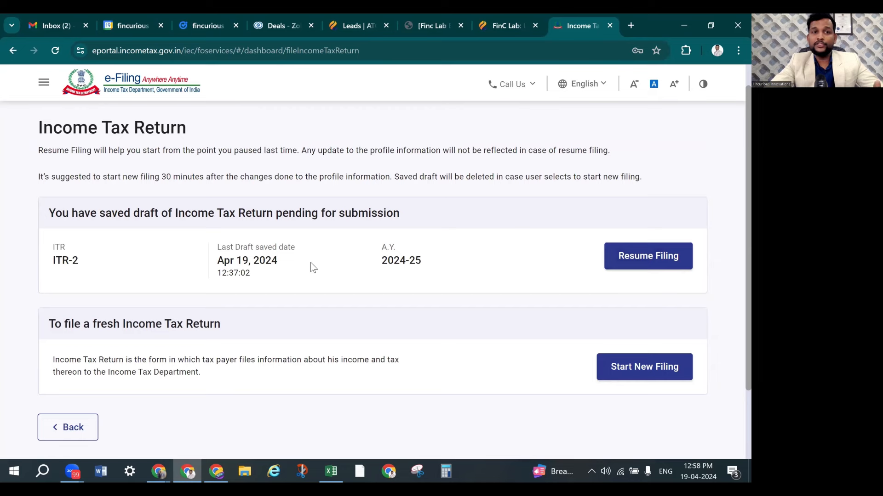
scroll(305, 270, "down", 1)
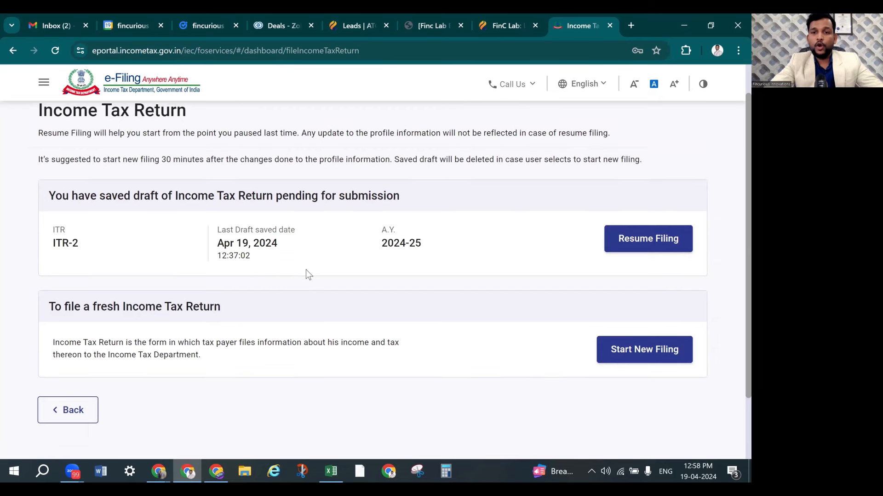
scroll(670, 321, "up", 2)
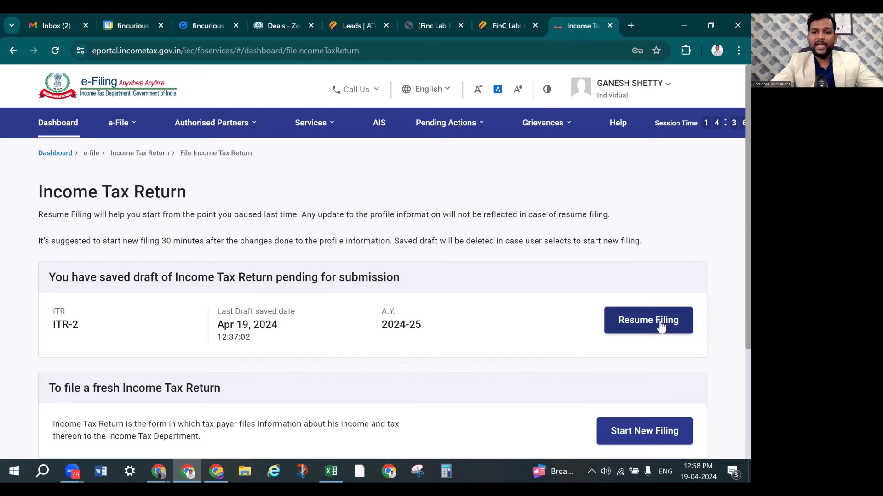
left_click(660, 330)
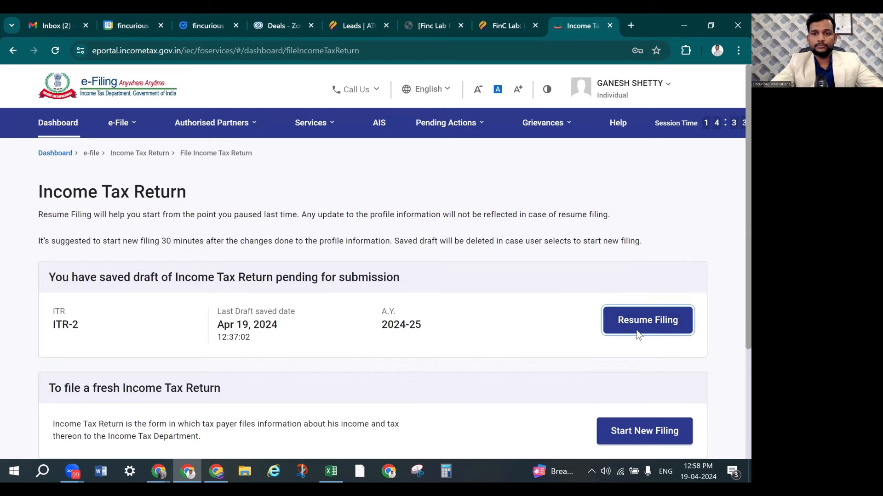
Resume the ITR-2 draft and include Schedule House Property under the Income category
left_click(635, 327)
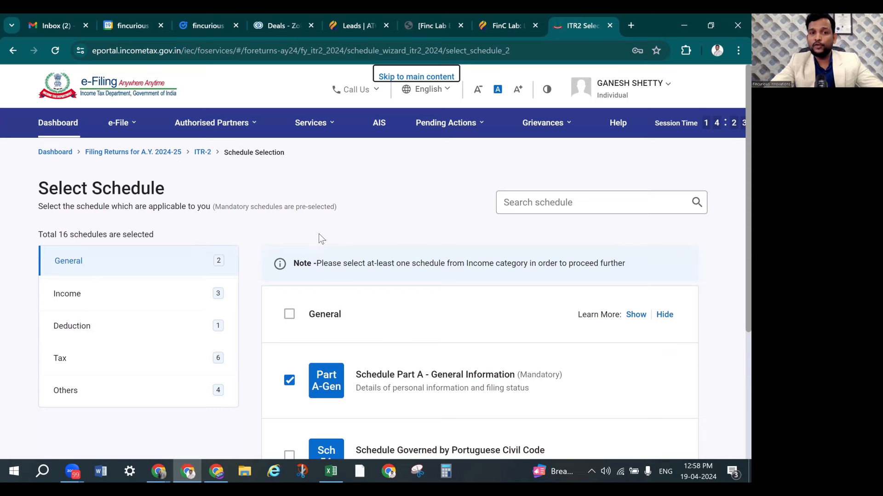
scroll(327, 229, "down", 2)
left_click(180, 182)
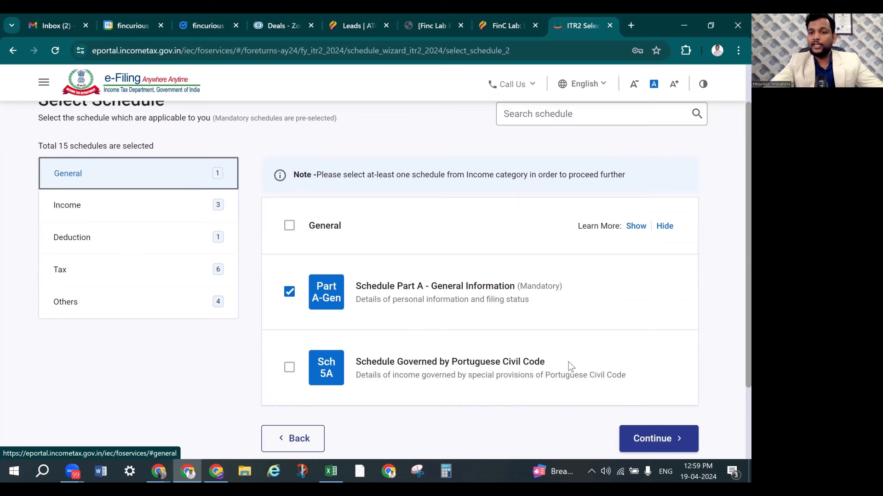
left_click(137, 216)
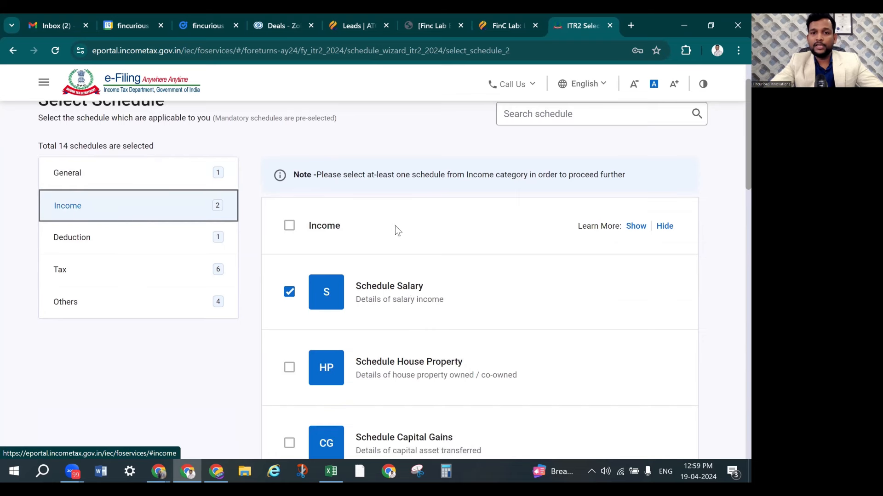
scroll(409, 241, "down", 2)
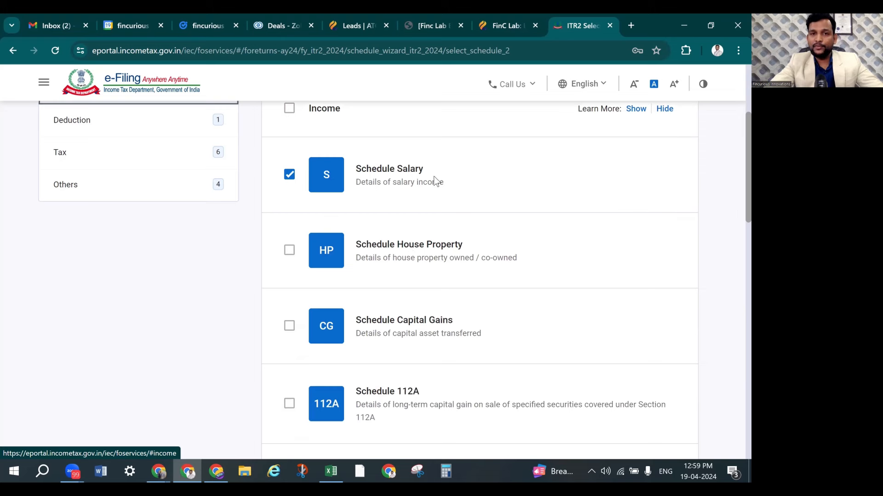
left_click(289, 251)
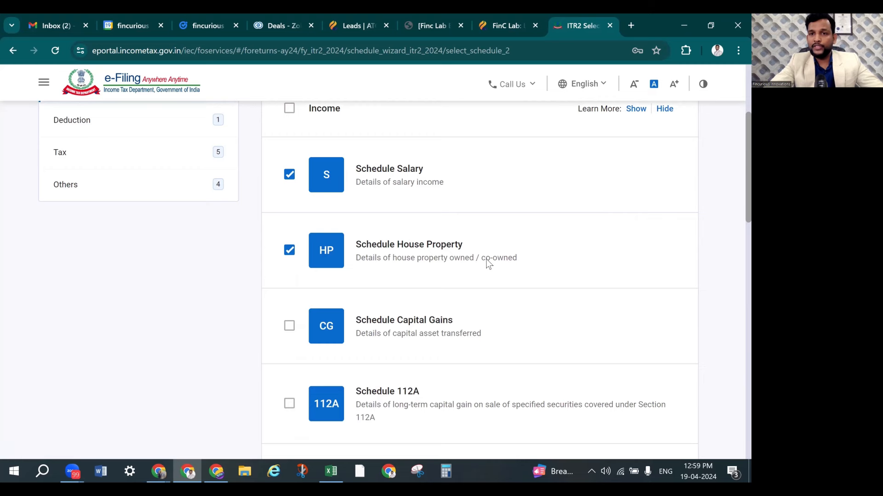
Exclude Schedule VI-A under Deduction and continue with the 13 selected schedules
scroll(487, 258, "down", 3)
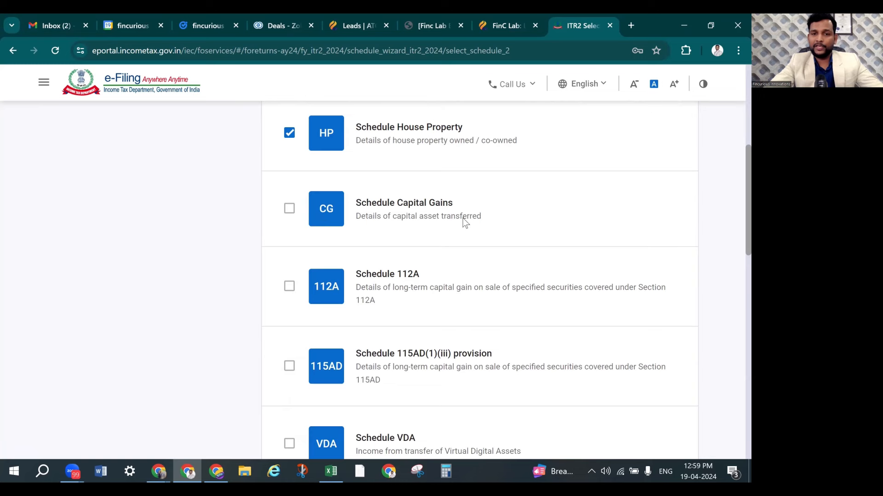
scroll(464, 218, "down", 4)
scroll(373, 271, "down", 1)
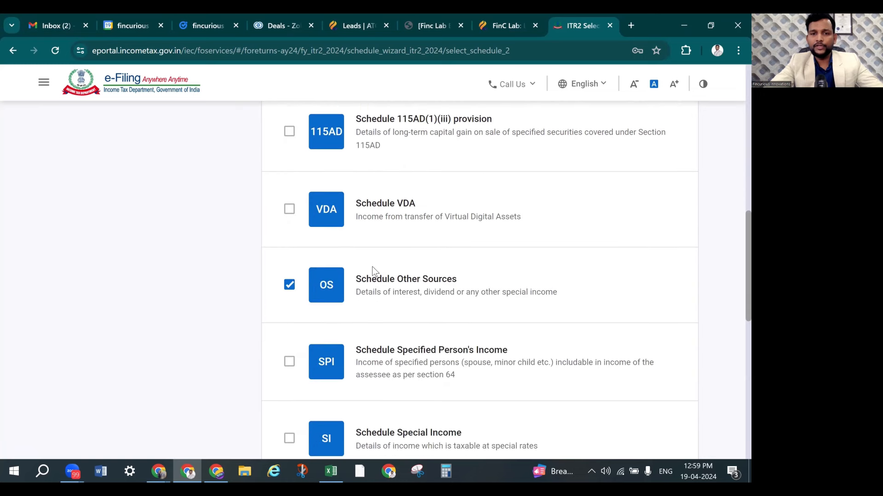
scroll(450, 304, "down", 3)
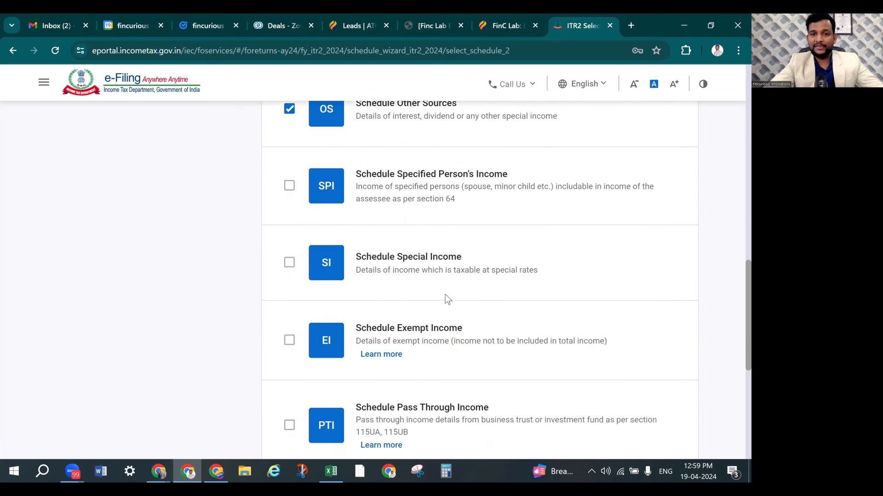
scroll(432, 282, "down", 2)
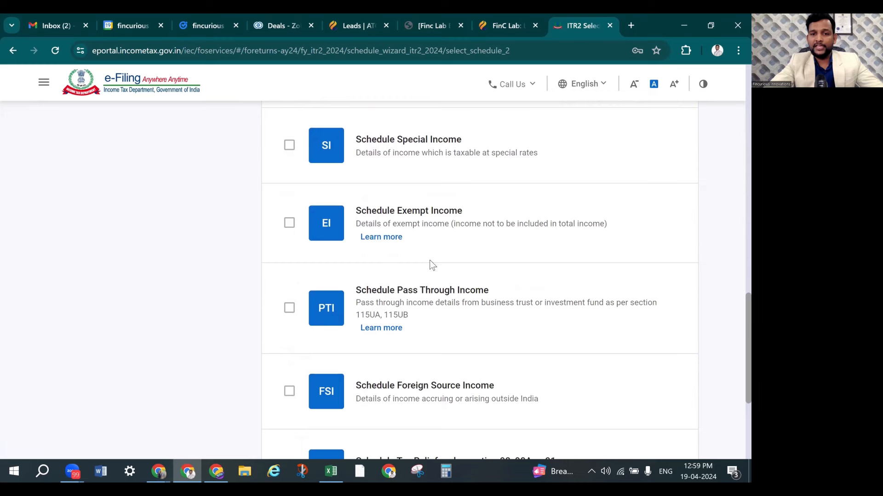
scroll(459, 275, "down", 3)
scroll(481, 293, "up", 15)
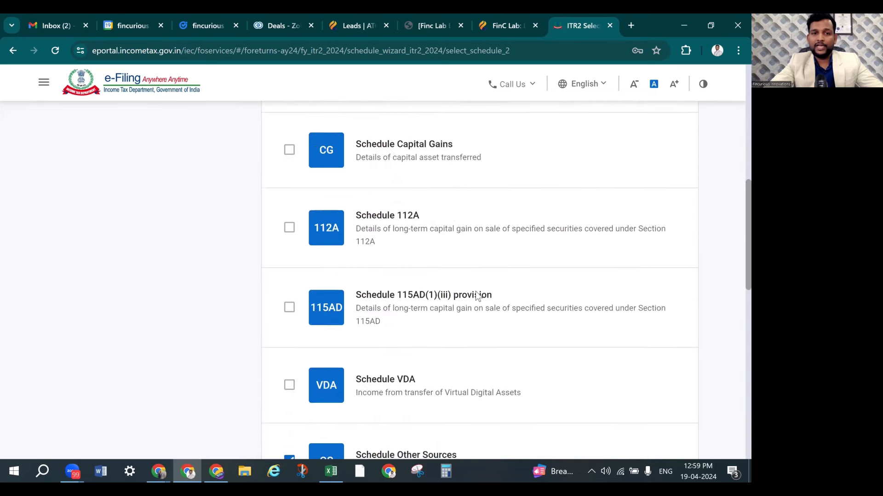
left_click(111, 246)
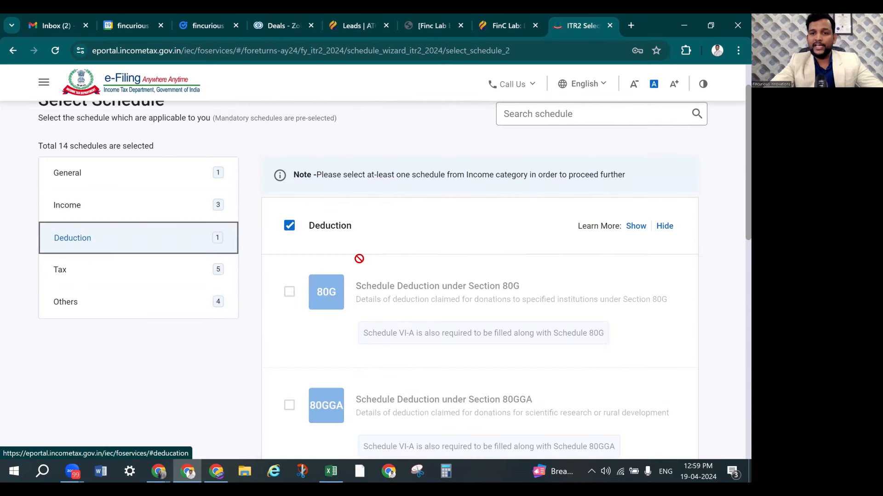
scroll(417, 251, "down", 10)
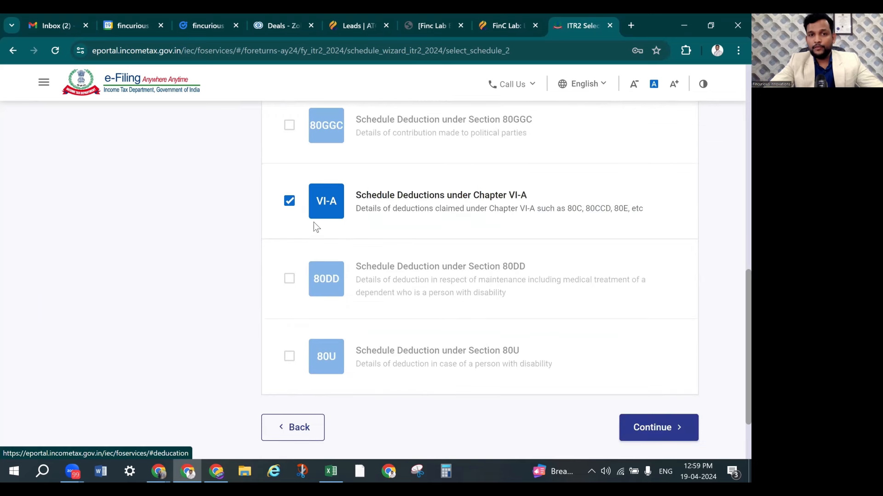
left_click(290, 205)
scroll(247, 214, "up", 5)
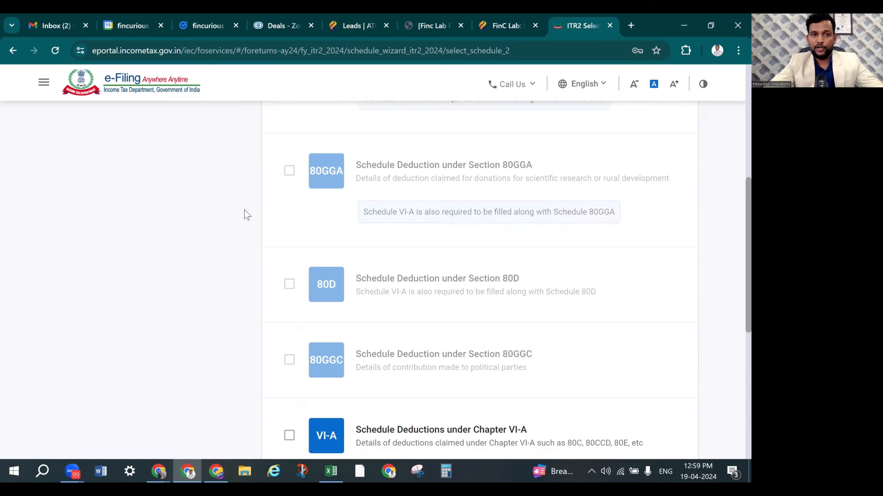
scroll(244, 209, "up", 10)
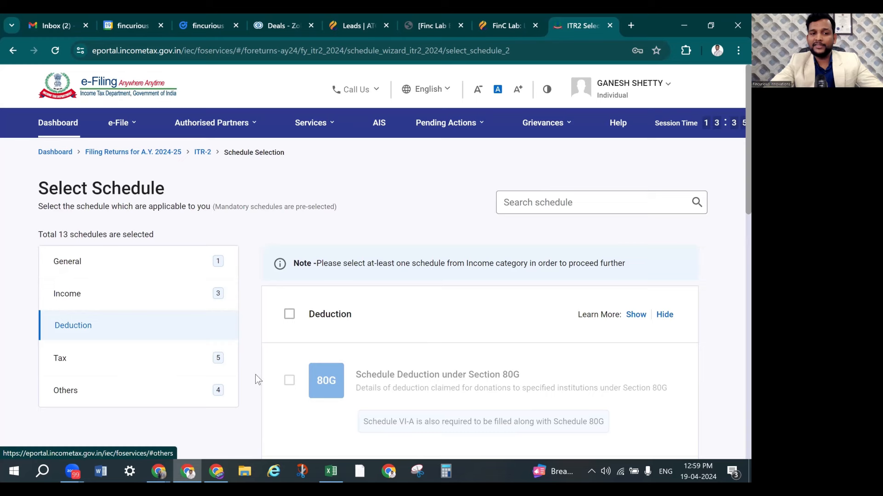
scroll(450, 236, "down", 10)
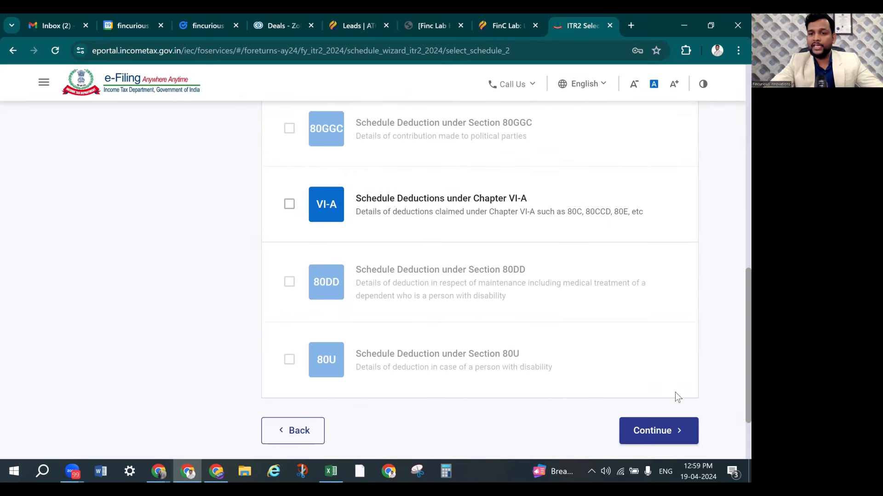
scroll(675, 393, "down", 2)
left_click(656, 345)
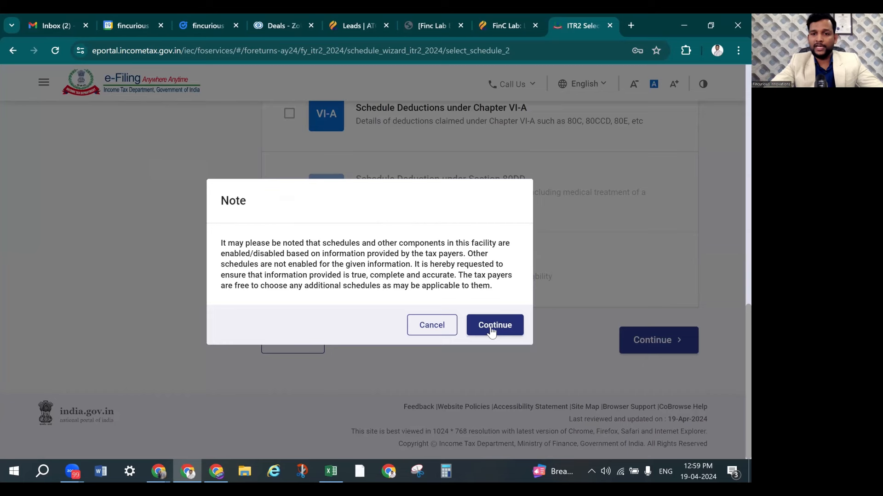
Acknowledge the enabled-schedules note and skip the schedule questions
left_click(491, 328)
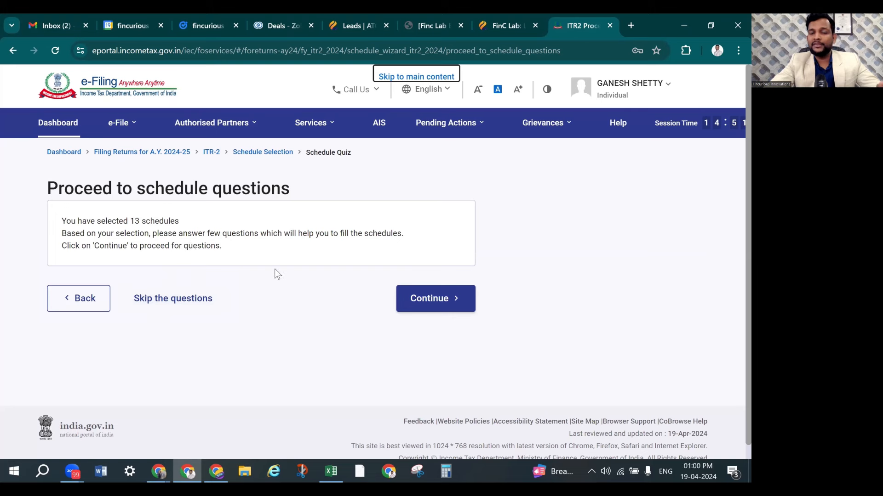
left_click(170, 304)
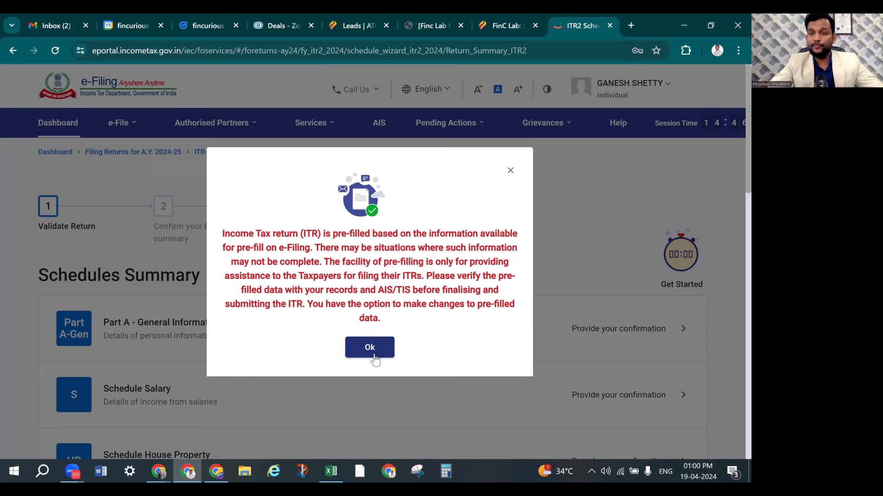
Dismiss the pre-fill notice and review the full Schedules Summary list
left_click(369, 348)
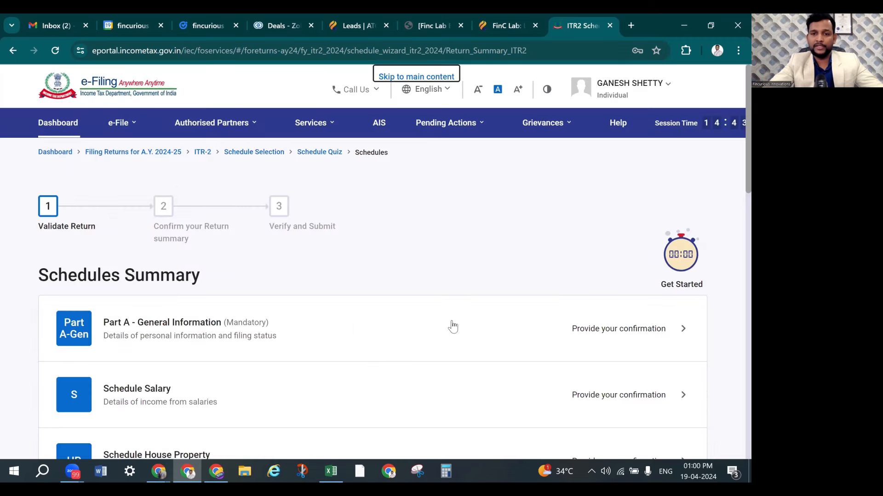
scroll(320, 262, "down", 3)
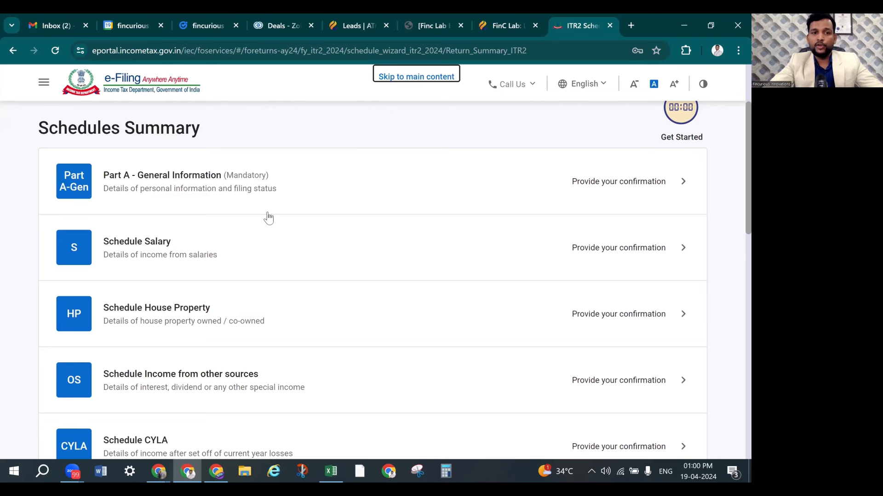
scroll(268, 219, "down", 10)
scroll(312, 262, "down", 5)
scroll(311, 262, "up", 15)
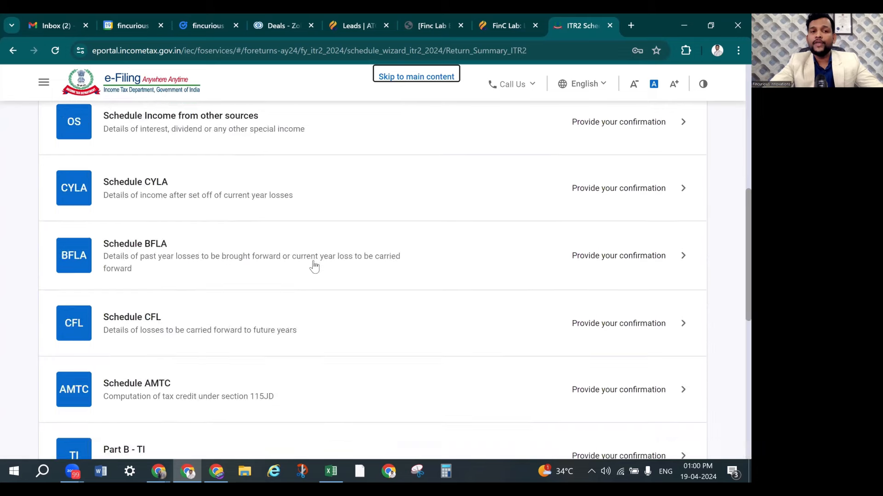
scroll(328, 262, "down", 12)
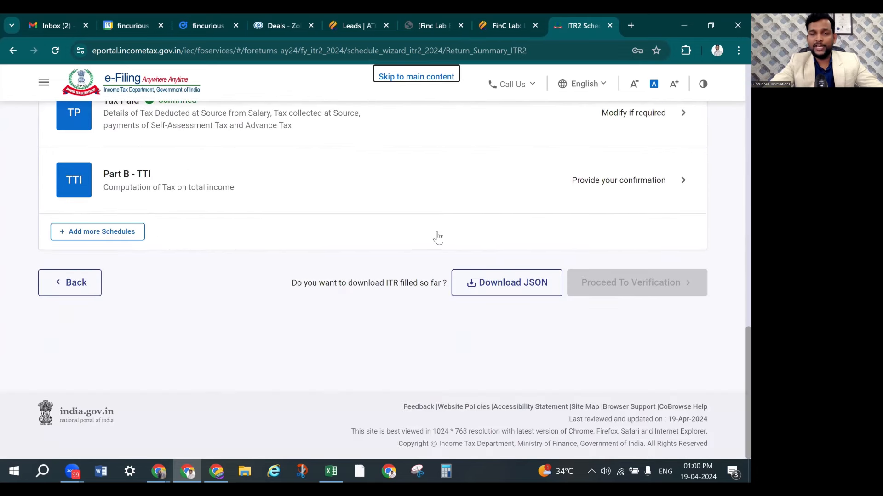
scroll(438, 236, "up", 10)
scroll(439, 238, "up", 5)
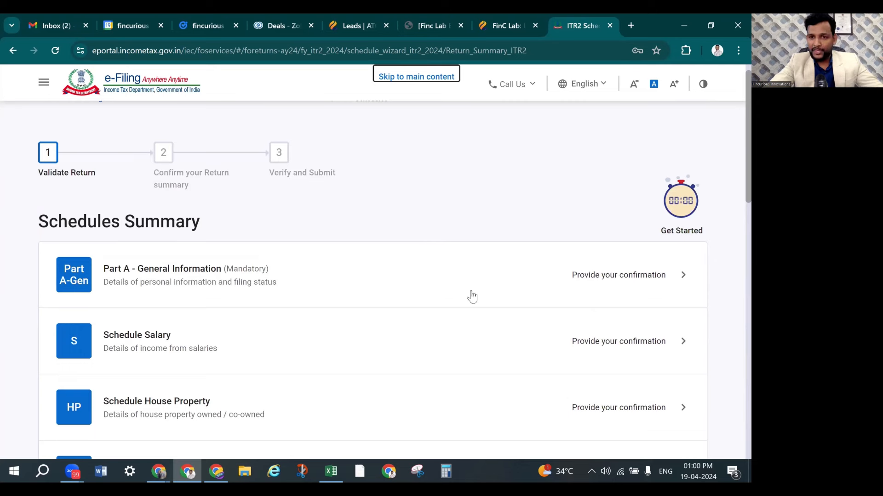
Open Part A – General Information for confirmation and expand its Contact details section
left_click(608, 280)
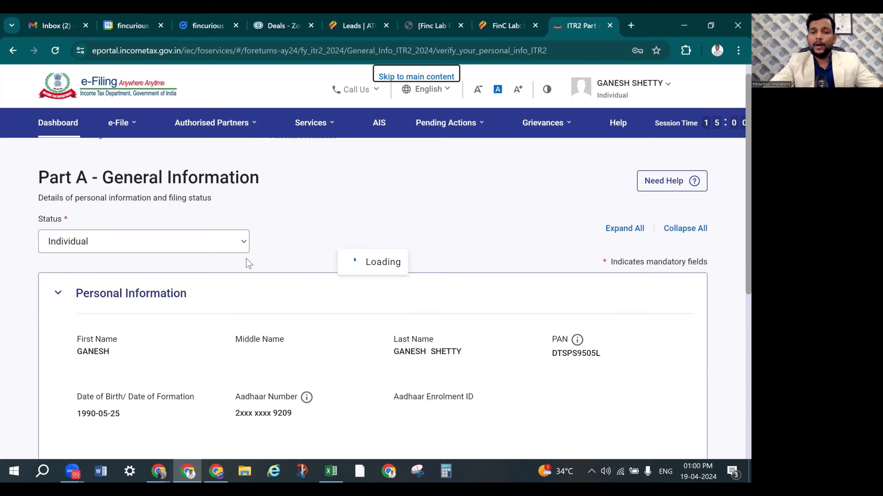
scroll(247, 258, "down", 2)
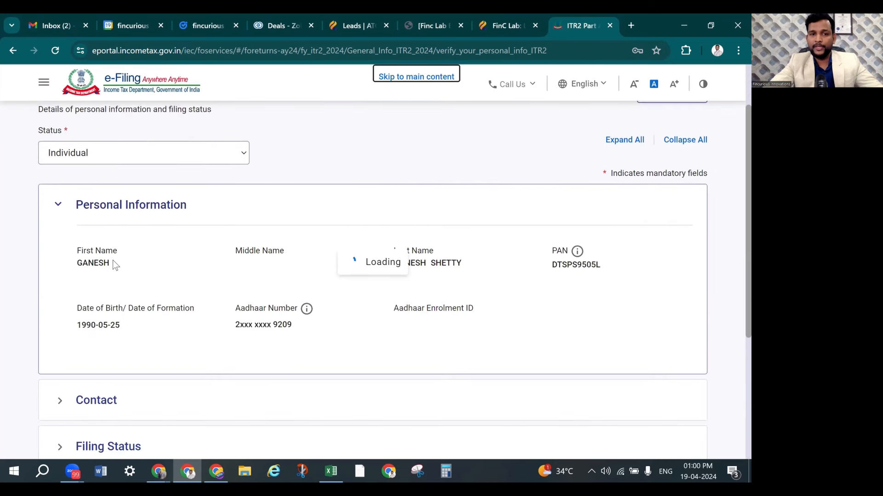
scroll(458, 272, "down", 3)
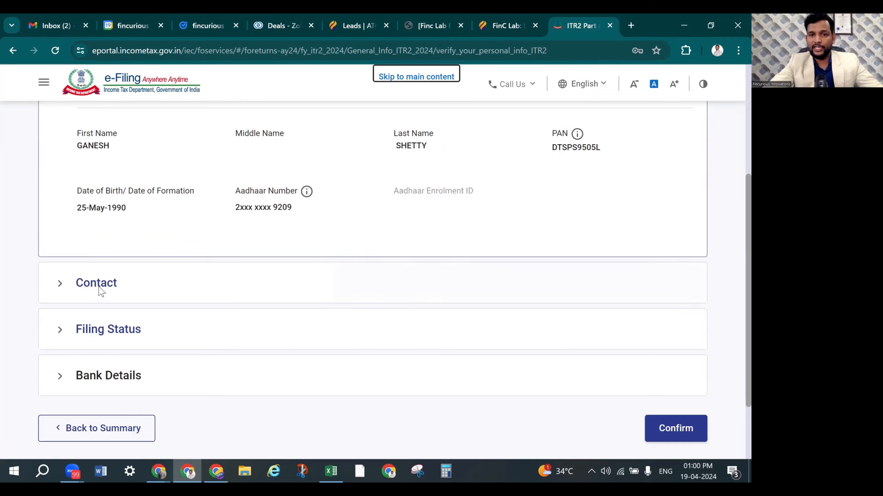
scroll(207, 277, "down", 6)
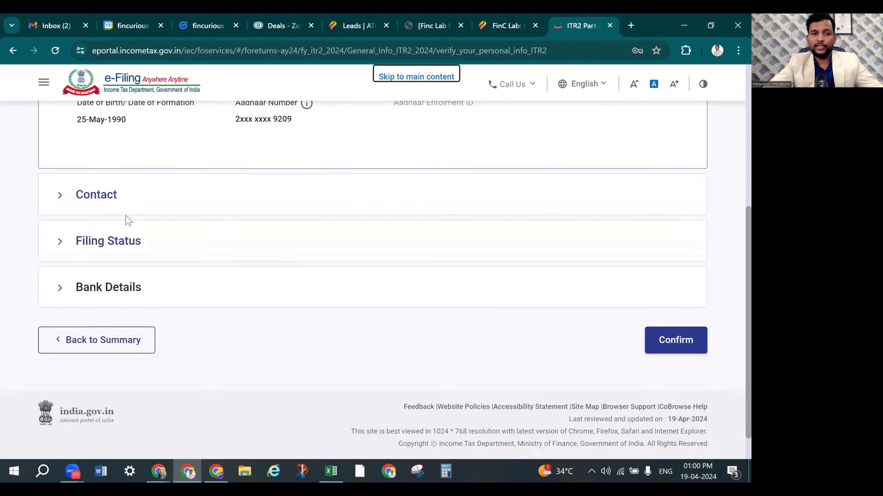
left_click(111, 198)
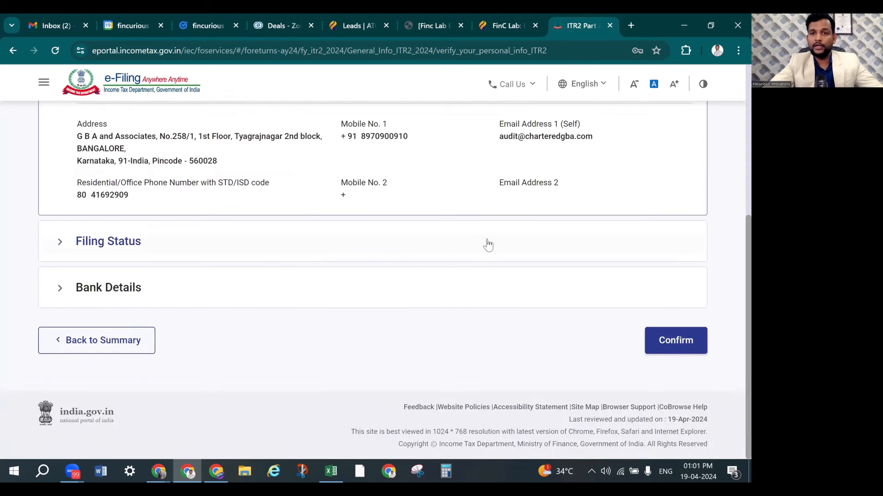
scroll(488, 246, "up", 6)
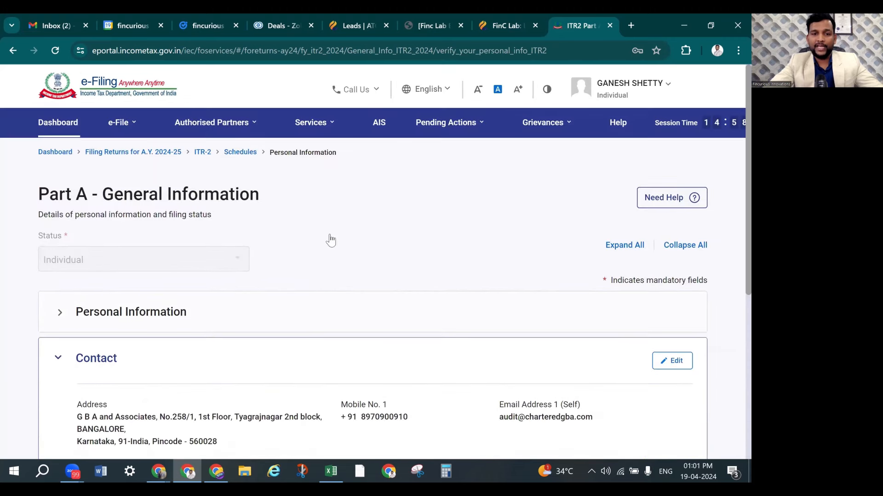
scroll(330, 240, "down", 6)
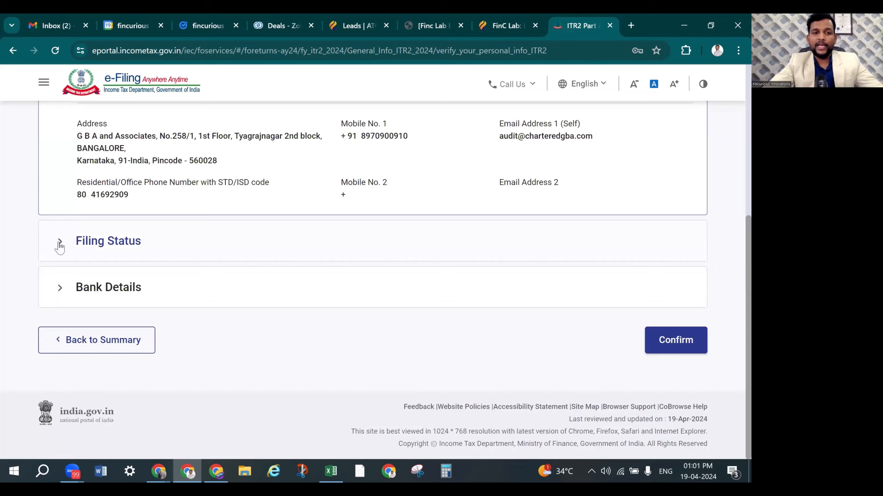
In Filing Status, set residential status to Resident with the 182 days or more condition
left_click(60, 244)
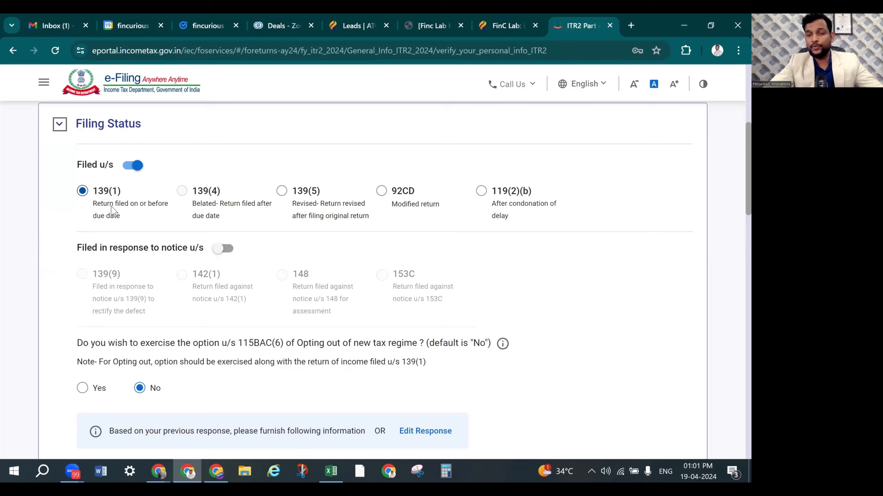
scroll(189, 282, "down", 3)
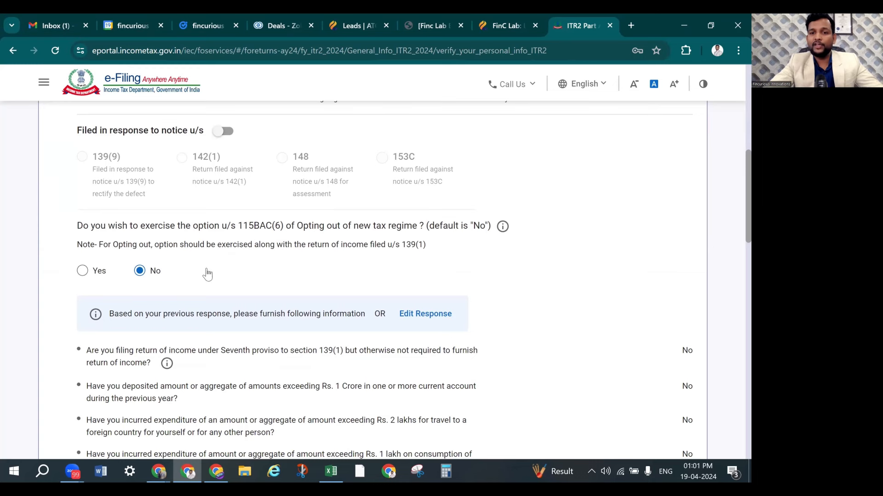
scroll(207, 274, "down", 2)
scroll(207, 272, "down", 3)
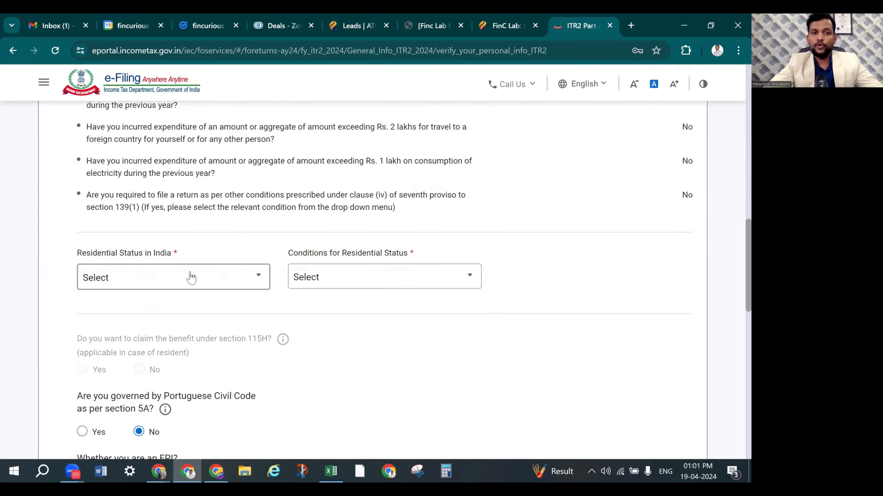
left_click(191, 277)
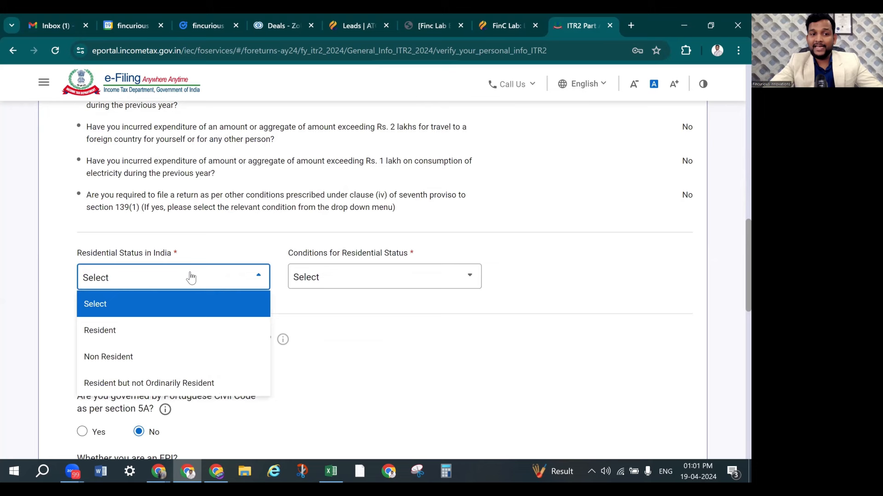
left_click(158, 339)
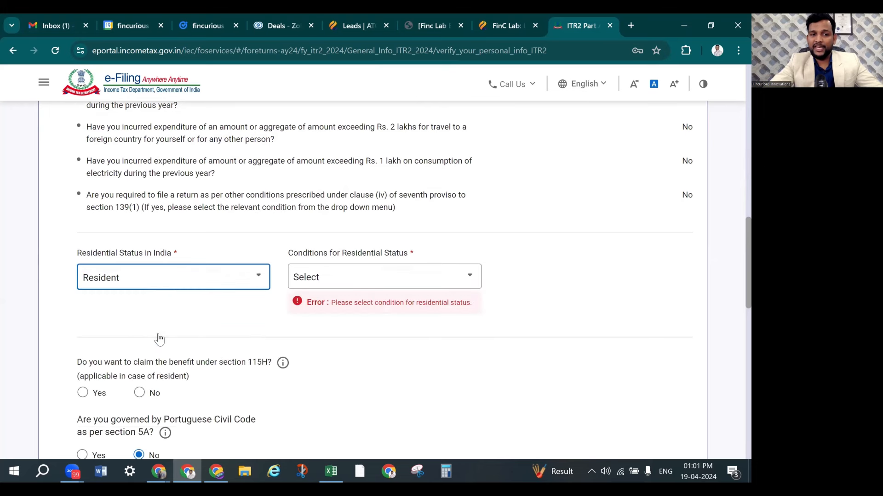
left_click(335, 286)
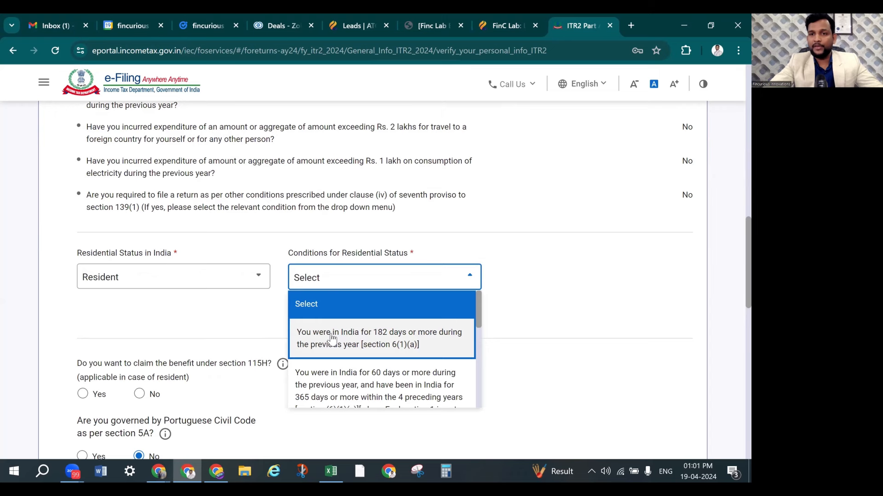
left_click(333, 338)
scroll(352, 259, "down", 4)
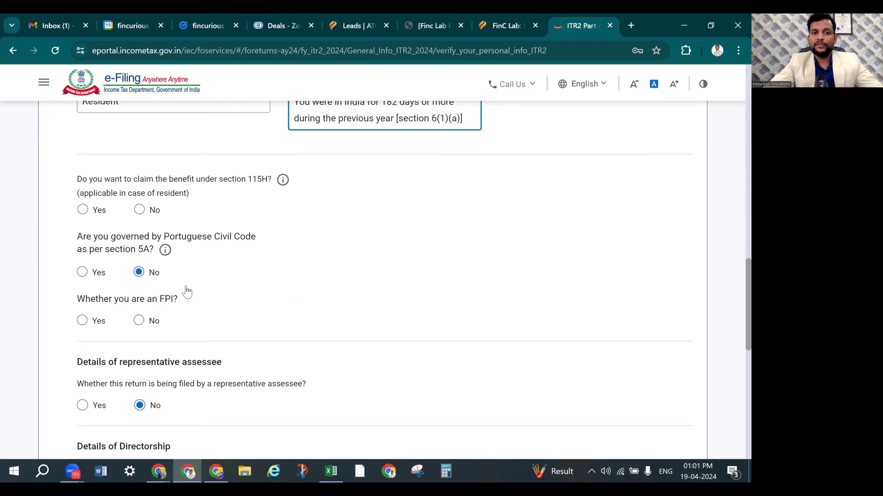
Answer No to the section 115H, FPI, directorship and unlisted equity shares questions
left_click(139, 210)
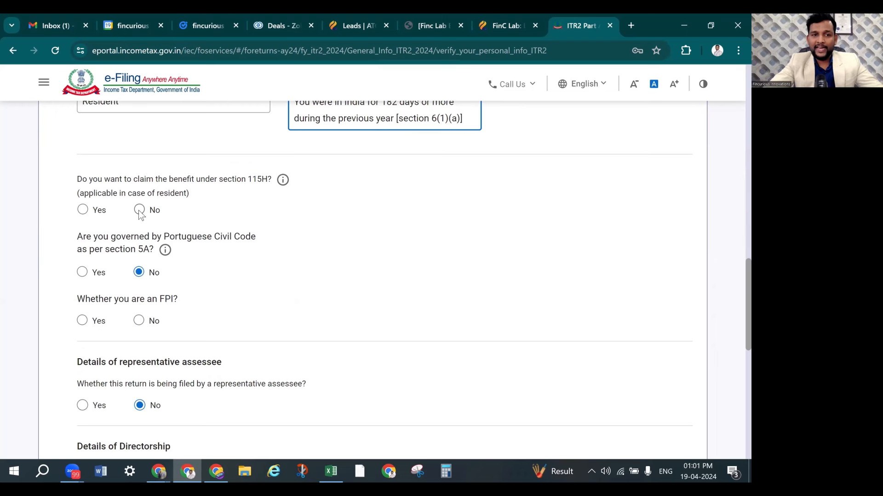
scroll(239, 249, "down", 3)
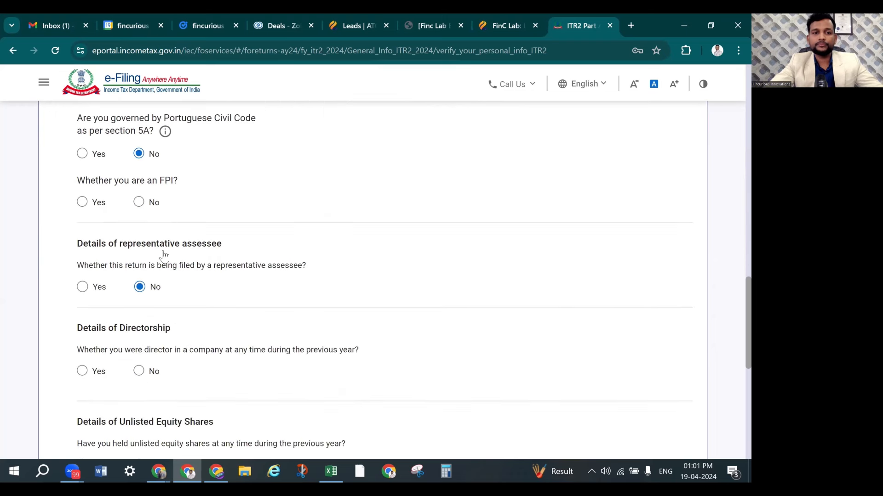
left_click(138, 201)
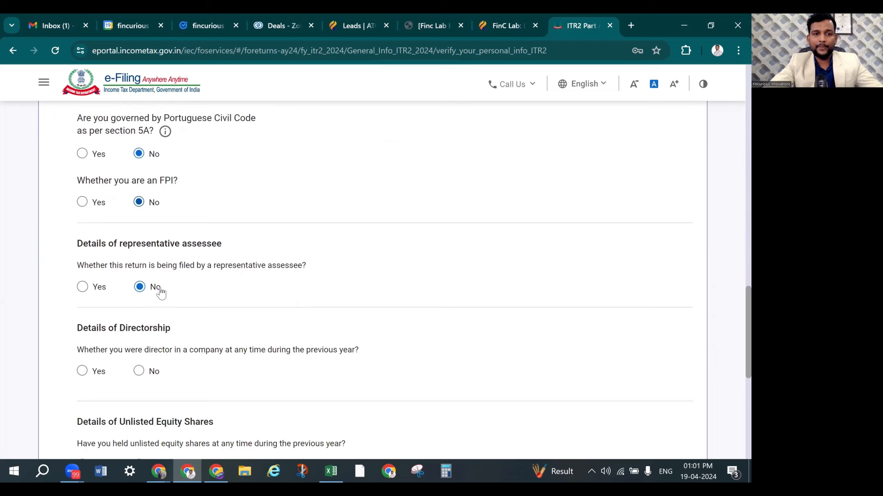
scroll(166, 312, "down", 3)
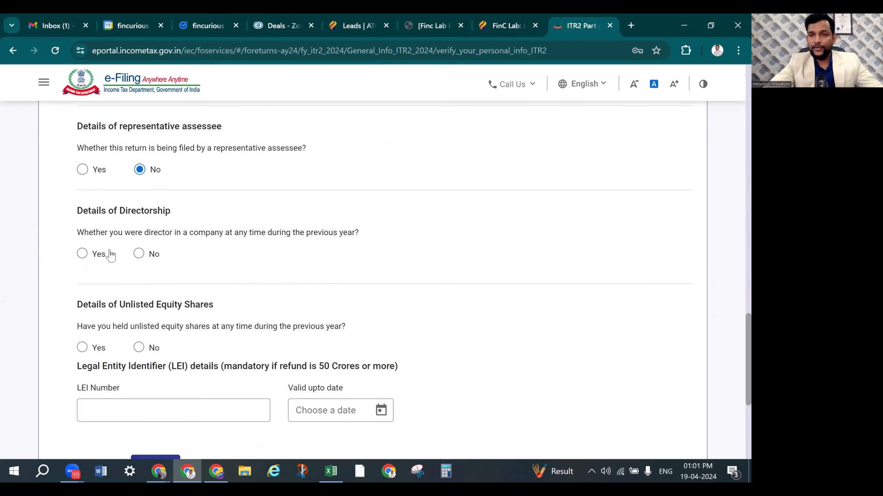
left_click(138, 254)
scroll(230, 262, "down", 1)
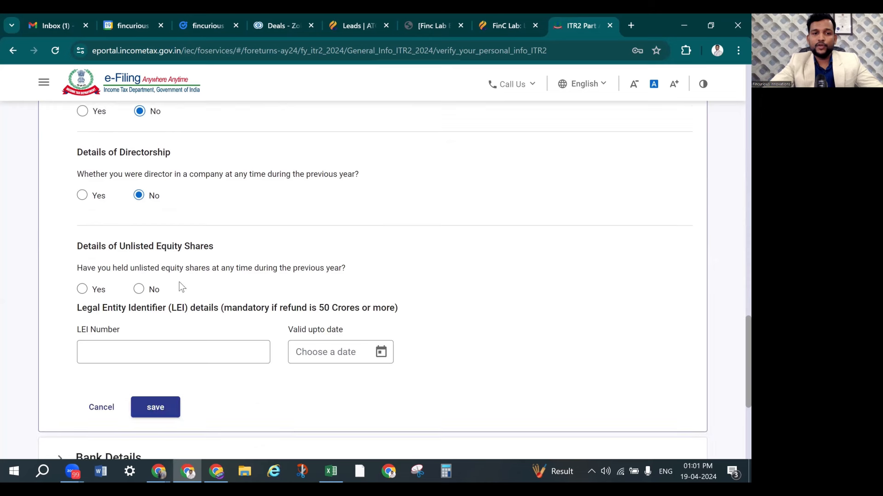
left_click(138, 289)
scroll(278, 266, "down", 3)
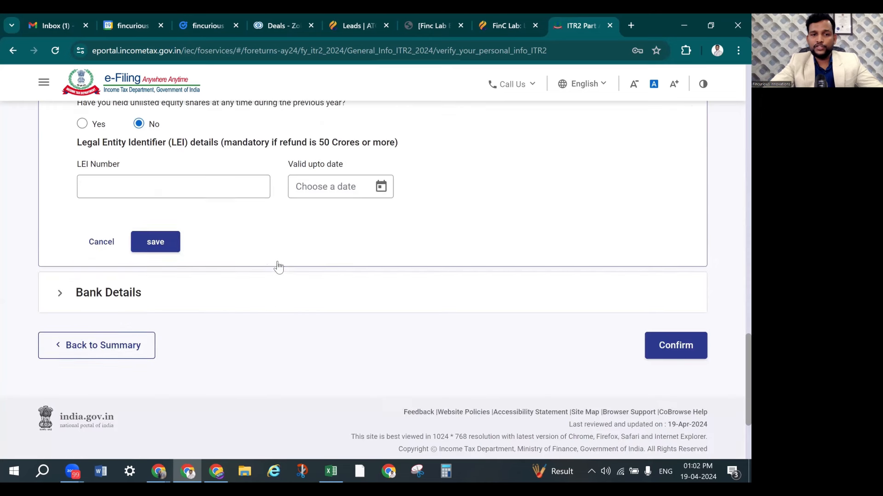
Save the filing status answers, review the validated bank account, and confirm Part A
left_click(166, 244)
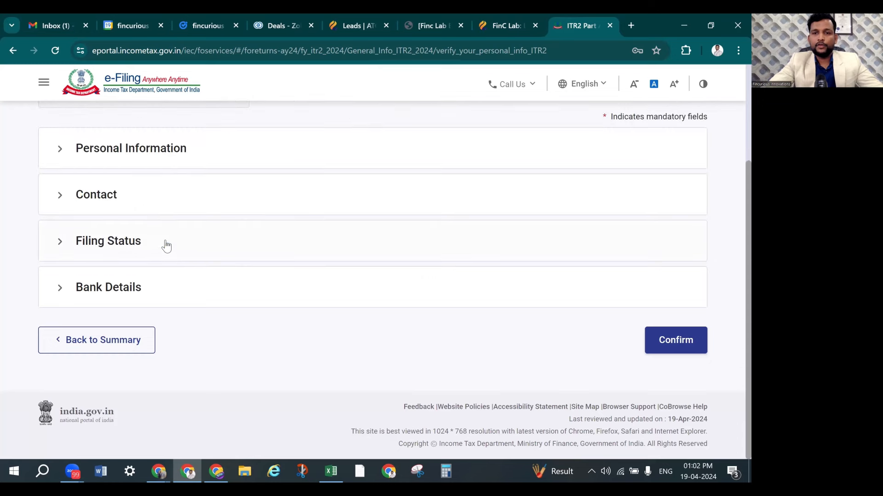
left_click(129, 291)
scroll(223, 276, "down", 5)
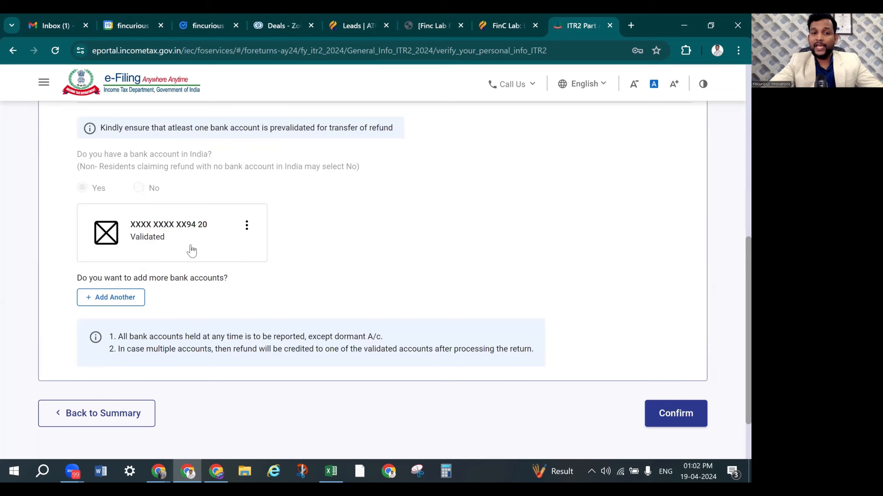
left_click(247, 228)
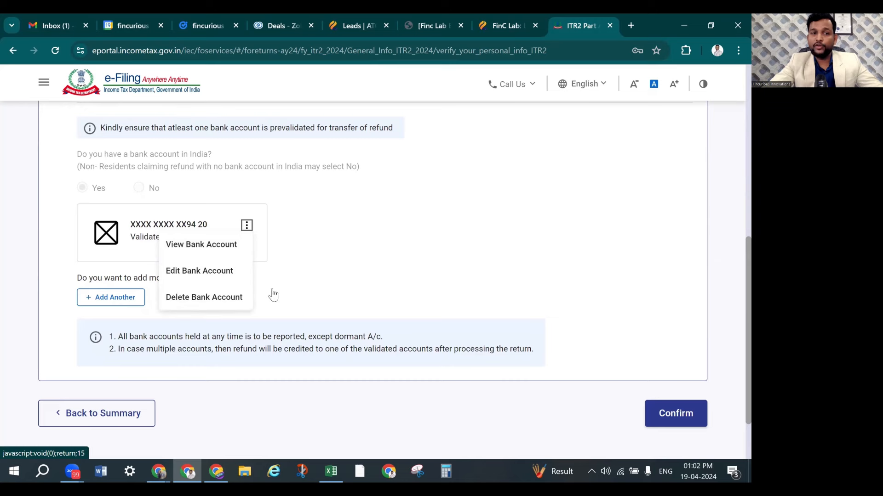
left_click(446, 274)
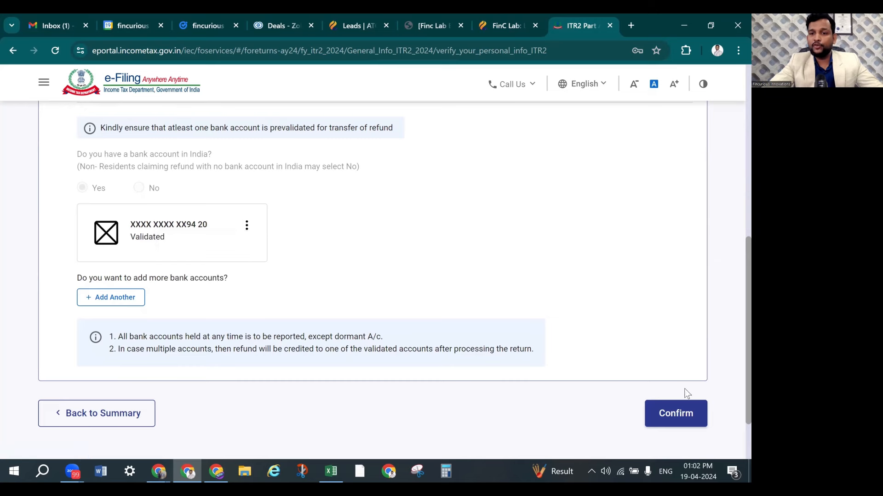
left_click(685, 415)
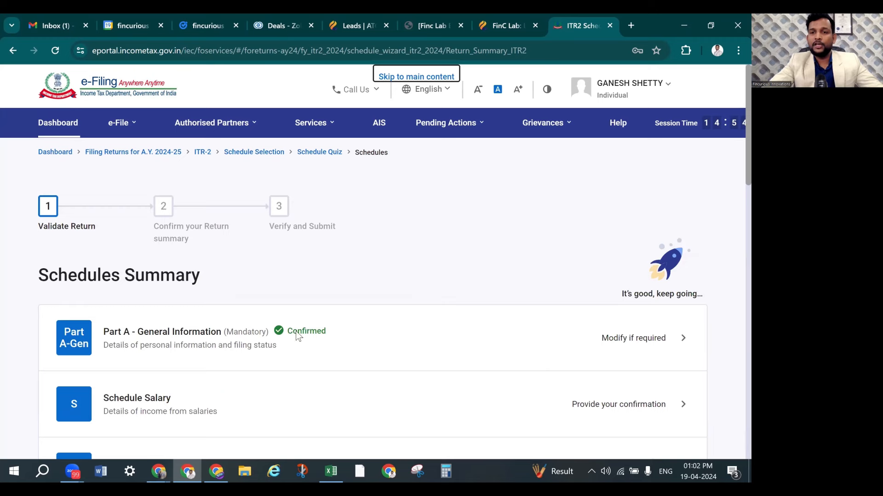
Start a new employer entry in Schedule Salary, then switch to the Excel workbook
scroll(304, 336, "down", 3)
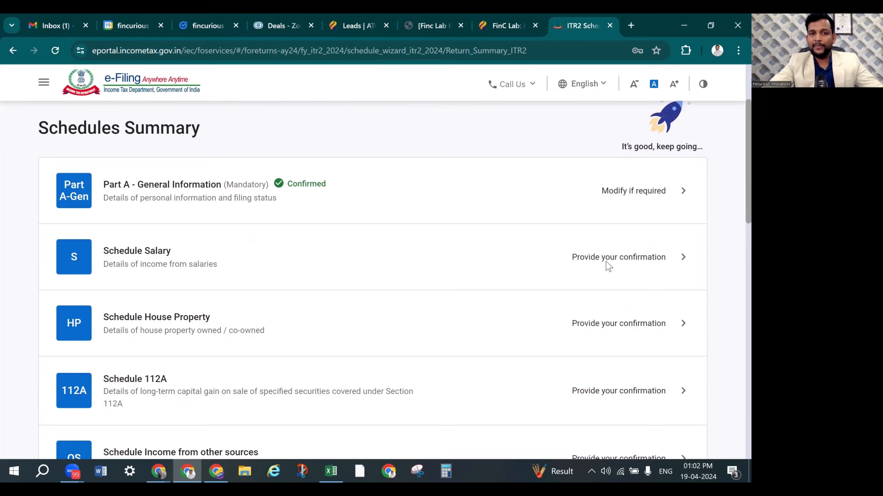
left_click(606, 263)
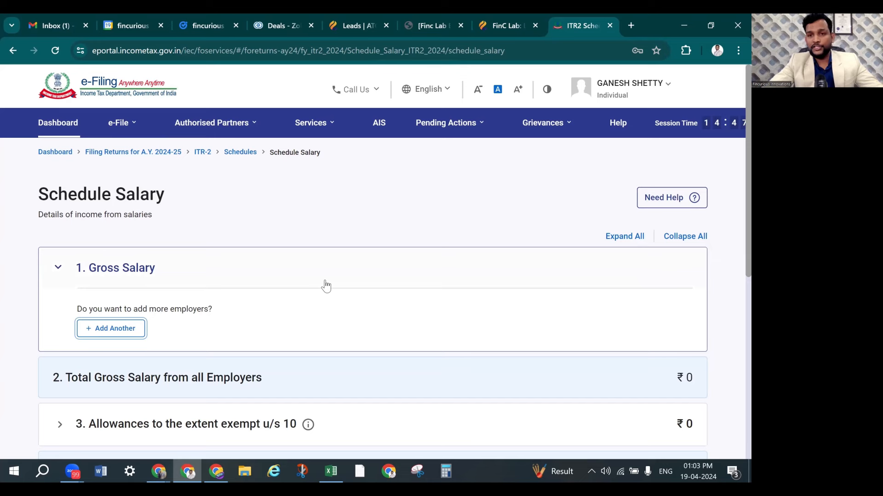
scroll(132, 280, "down", 2)
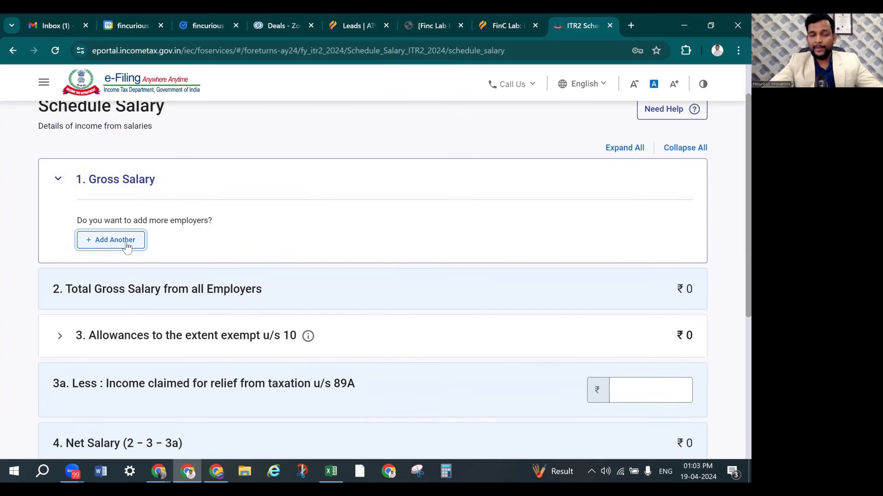
left_click(128, 247)
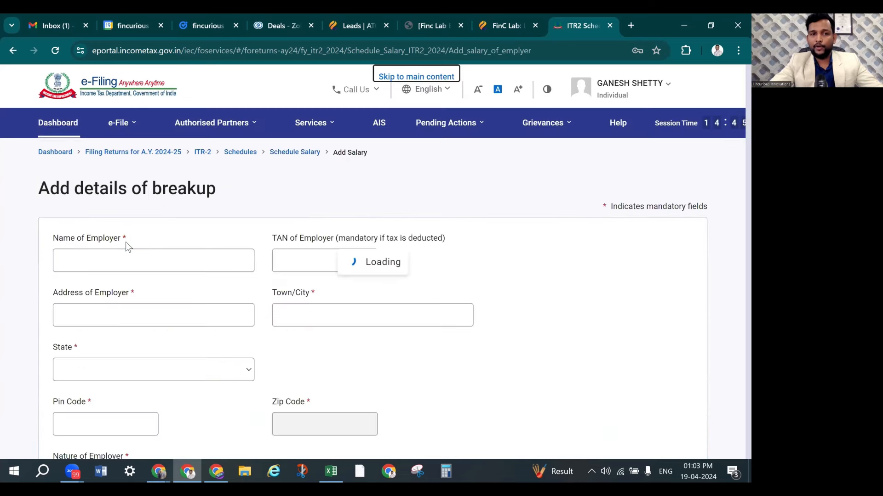
left_click(132, 256)
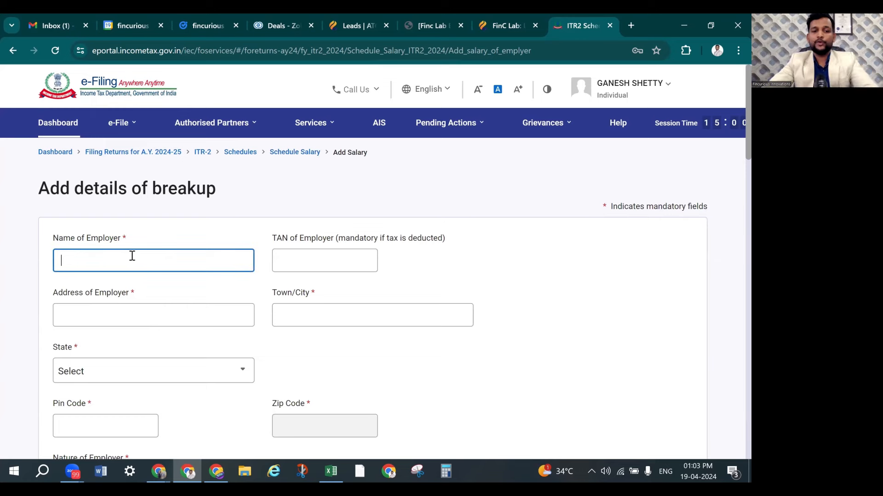
key("alt+Tab")
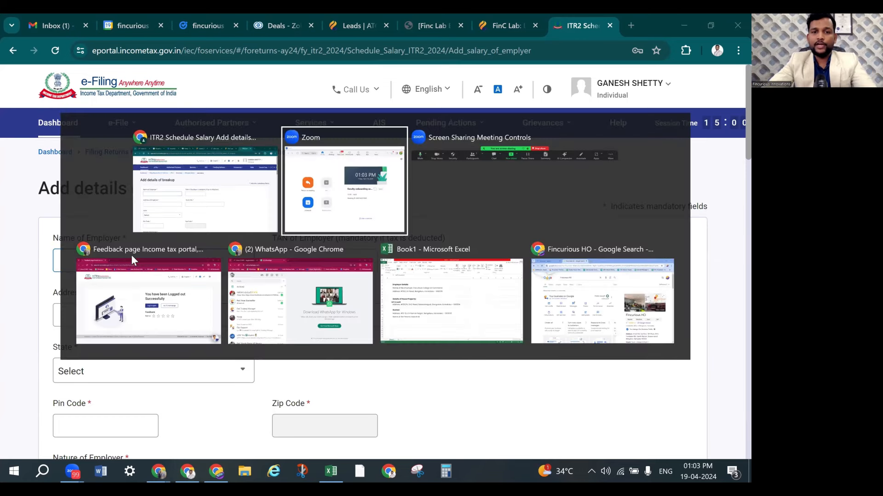
key("alt+Tab")
key("alt+Tab")
key("alt+Tab")
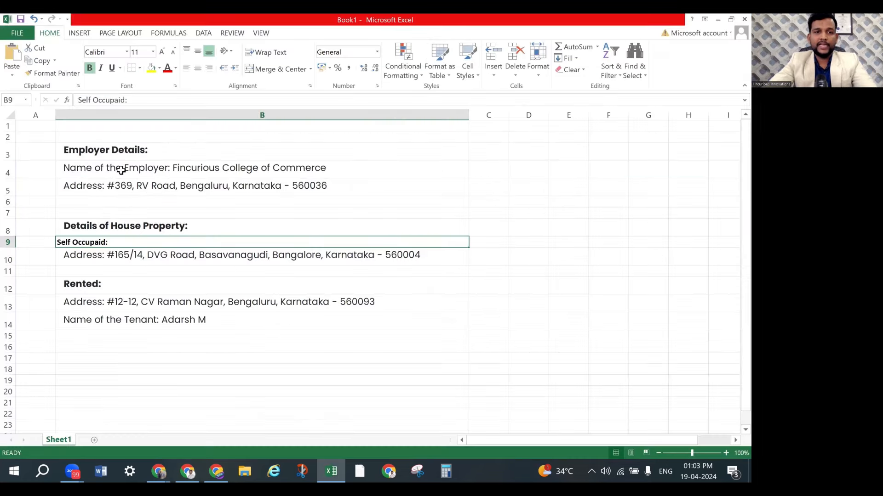
Copy the employer name from Excel cell B4 into Name of Employer
left_click(119, 171)
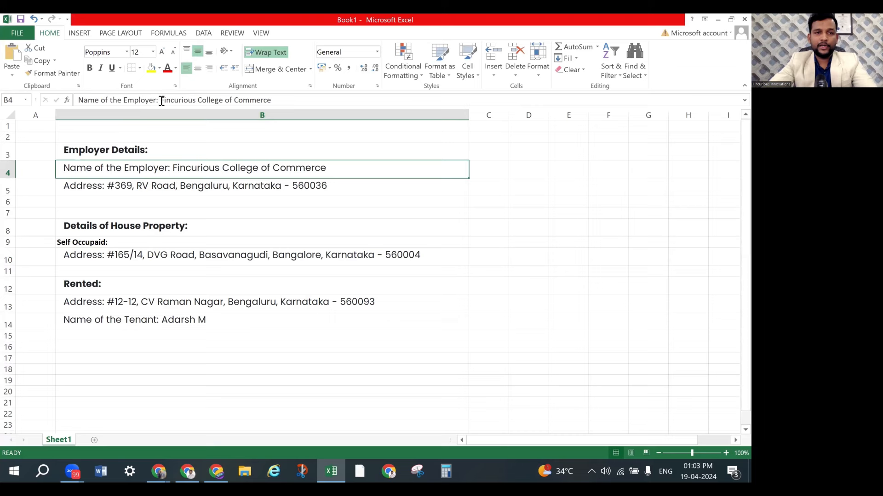
left_click_drag(162, 100, 290, 109)
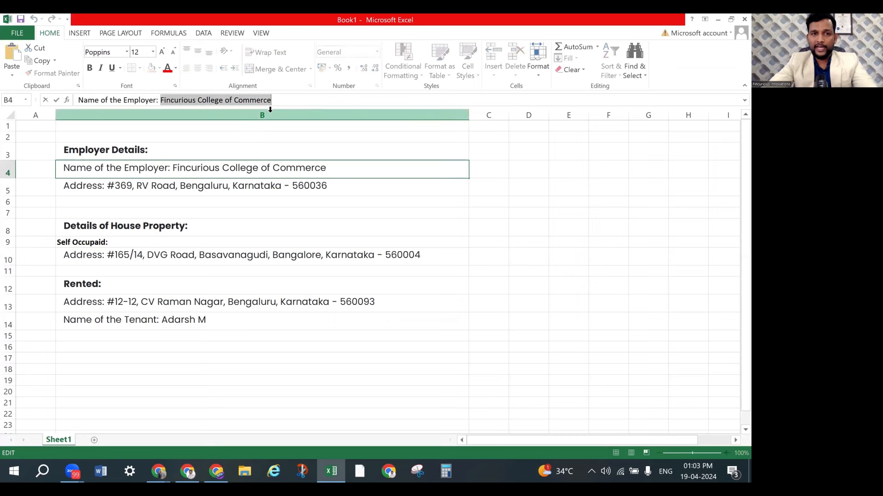
key("ctrl+c")
key("alt+Tab")
left_click(195, 260)
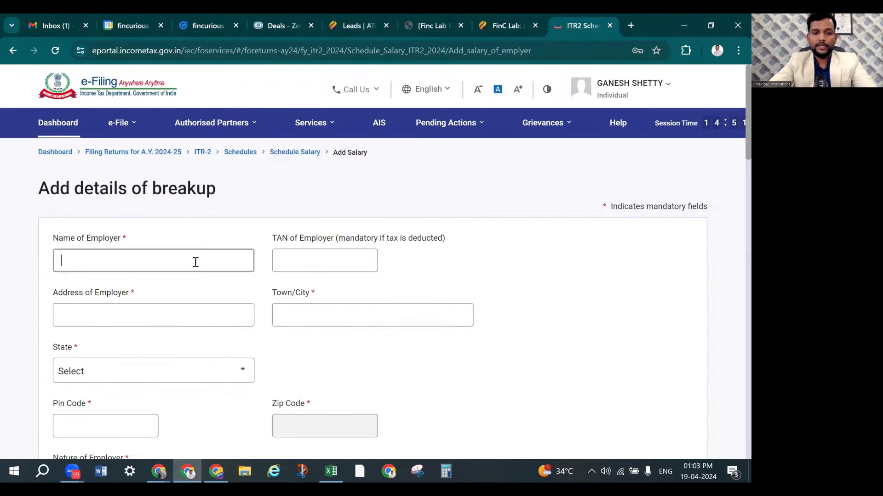
key("ctrl+v")
left_click(299, 258)
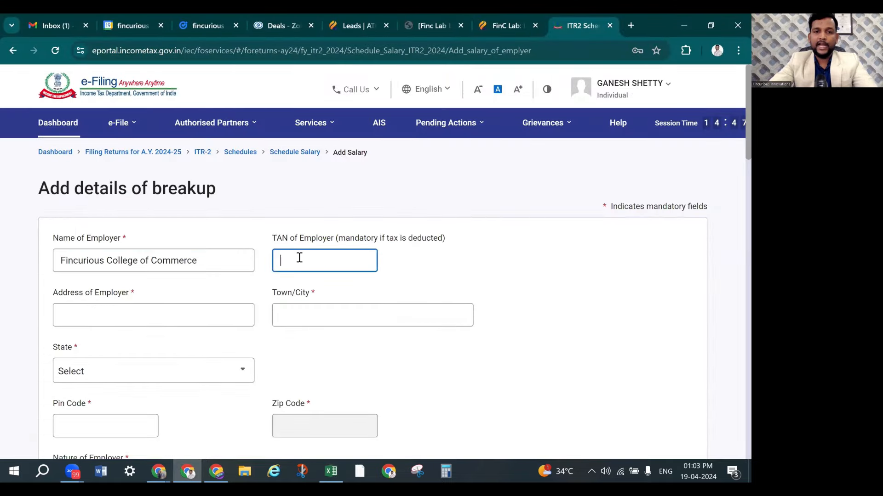
left_click(138, 311)
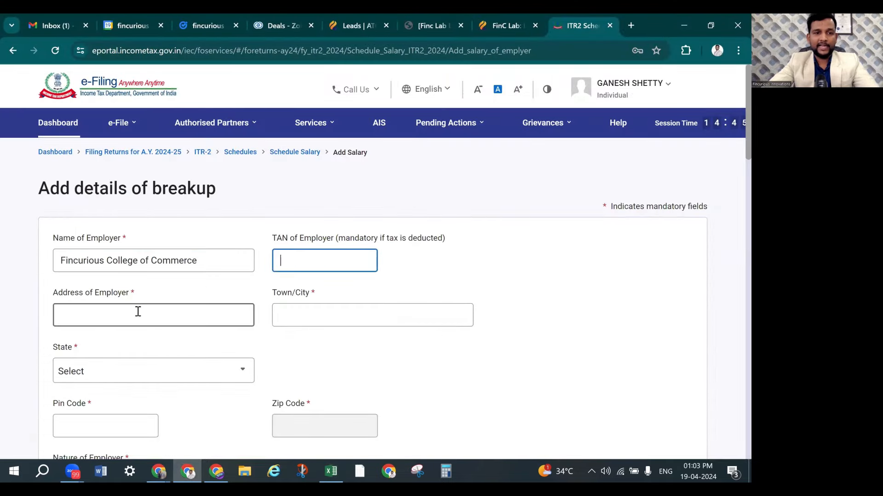
key("alt+Tab")
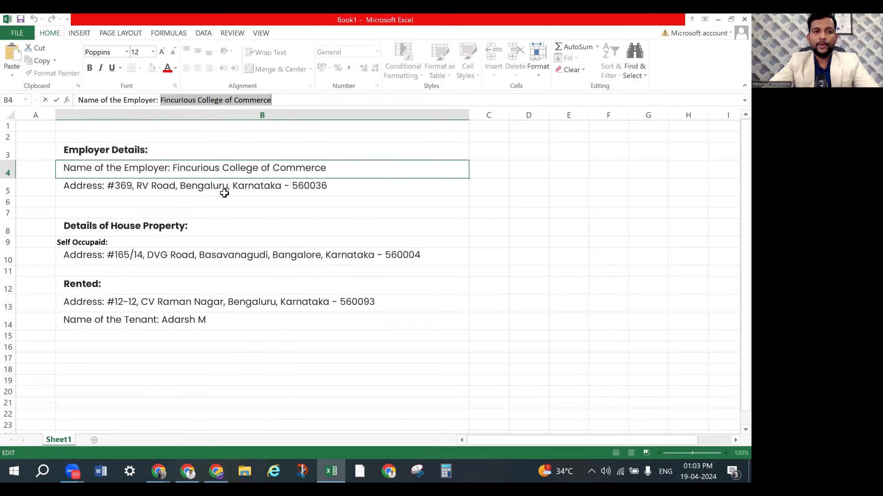
left_click(222, 190)
left_click_drag(111, 100, 201, 100)
key("ctrl+c")
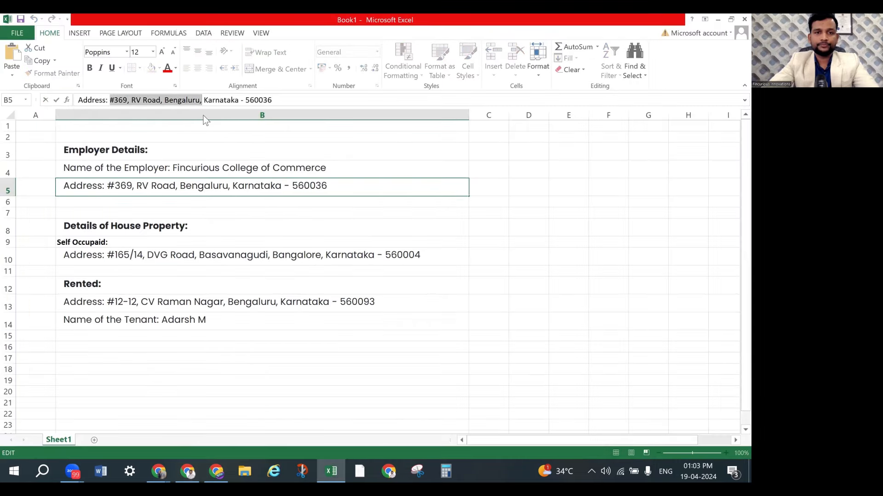
key("alt+Tab")
key("ctrl+v")
Enter Town/City Bangalore and Pin Code 560036 so the state fills in as Karnataka
left_click(323, 317)
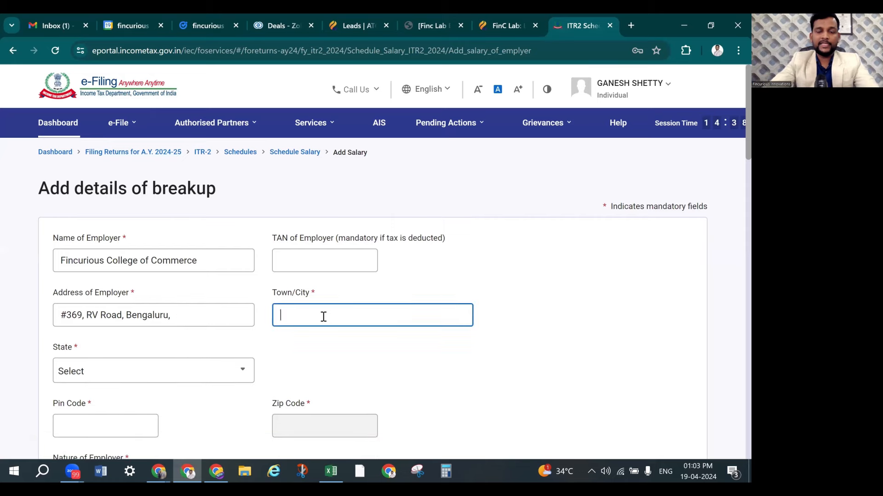
type("Bangalore")
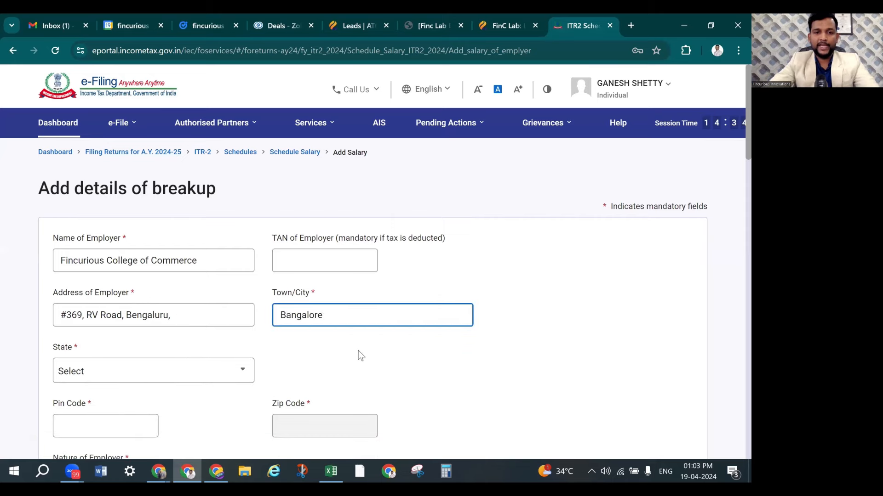
left_click(325, 299)
scroll(244, 300, "down", 3)
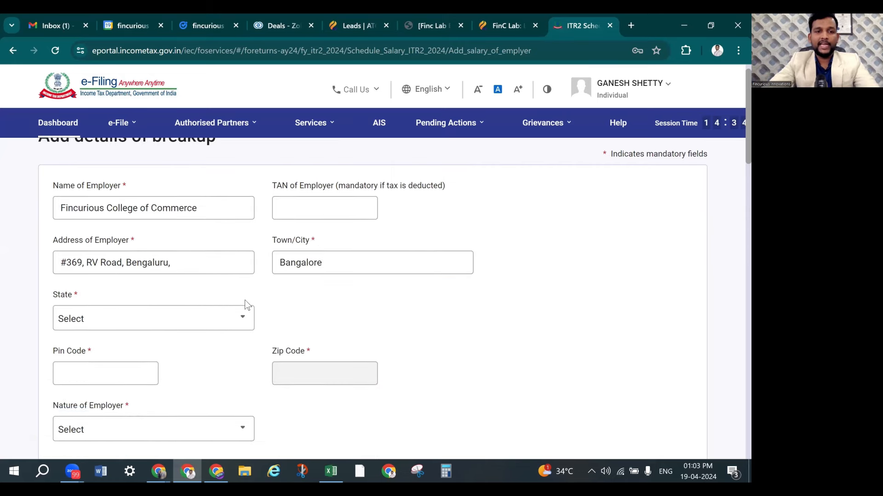
left_click(122, 281)
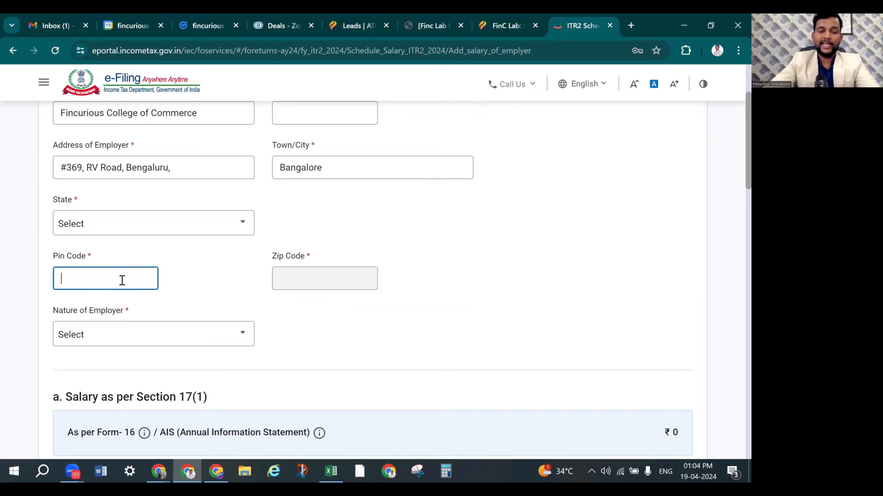
key("alt+Tab")
key("alt+Tab")
type("56")
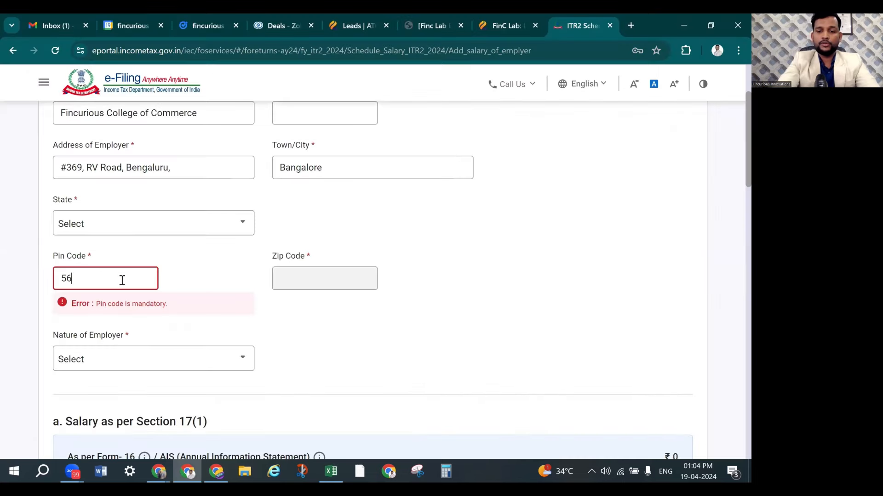
type("0036")
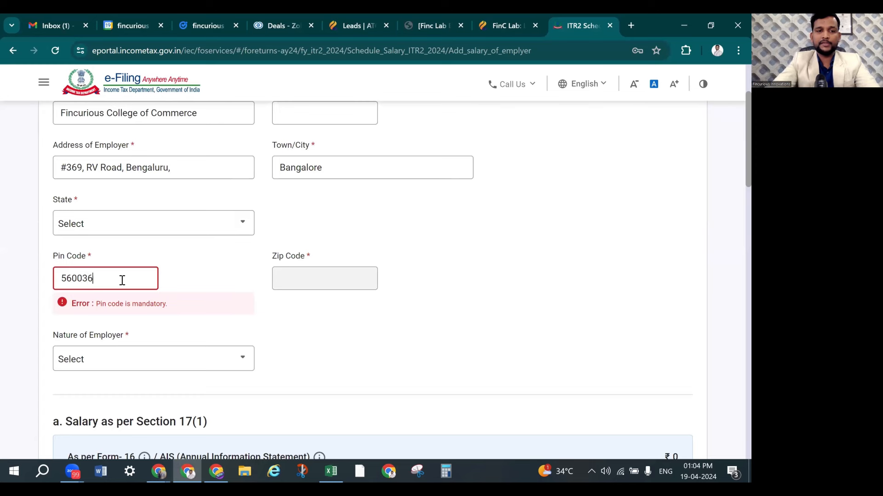
left_click(310, 313)
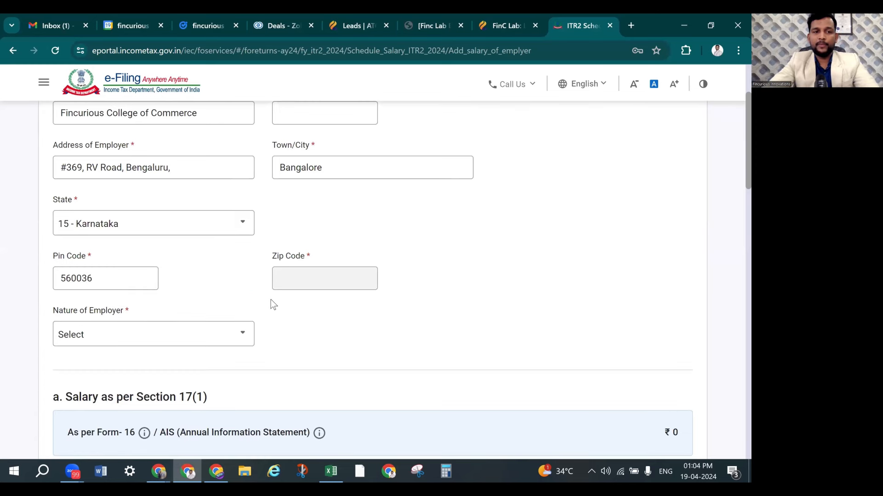
Set Nature of Employer to Others and return to the FinC Lab case study
scroll(197, 248, "down", 3)
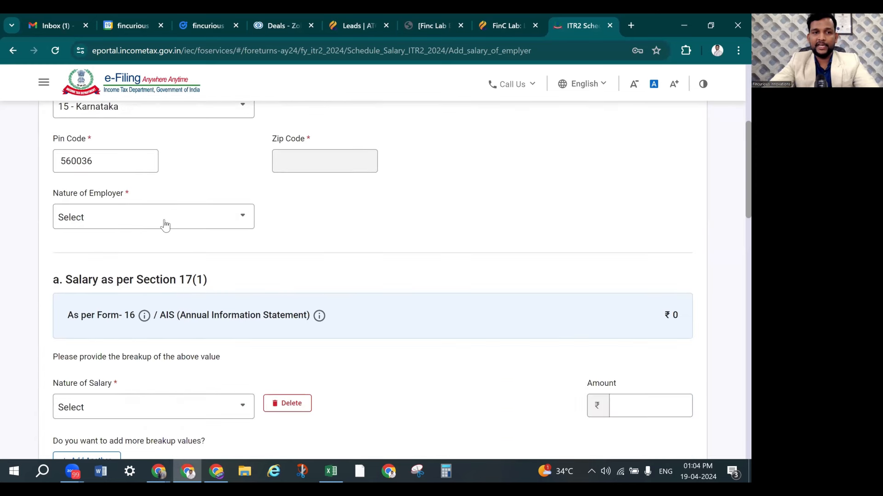
left_click(163, 221)
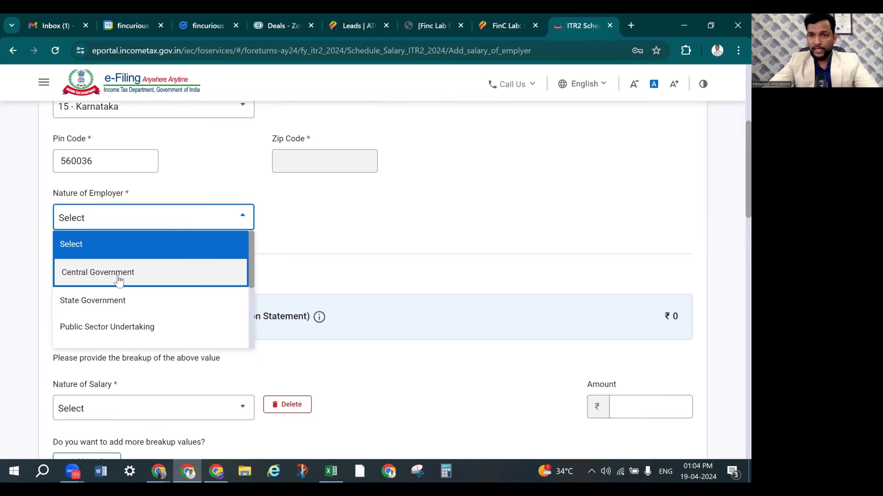
scroll(138, 305, "down", 3)
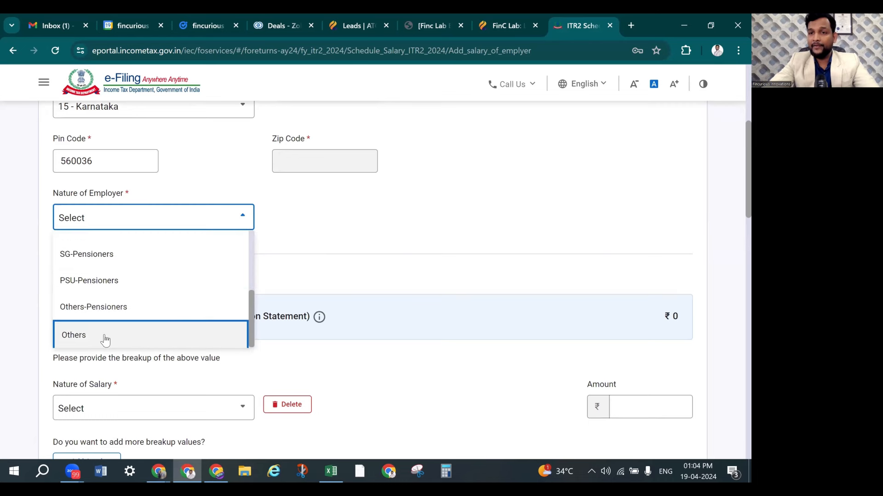
left_click(105, 340)
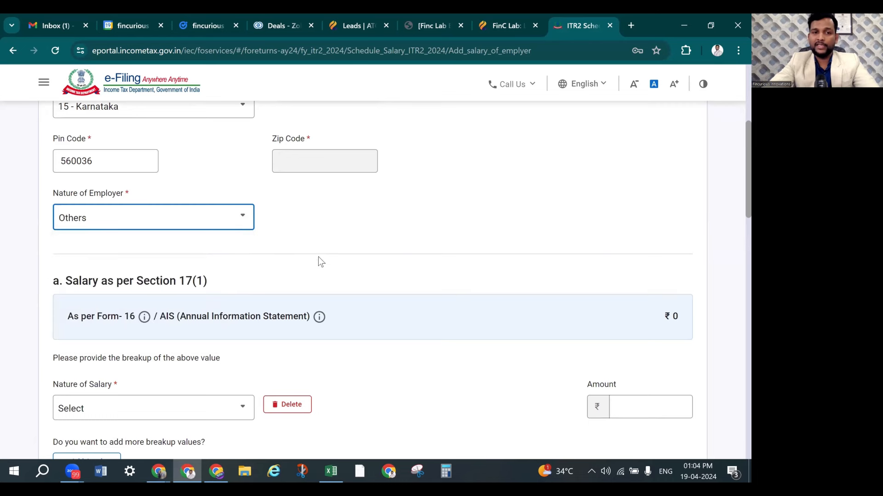
scroll(320, 255, "down", 2)
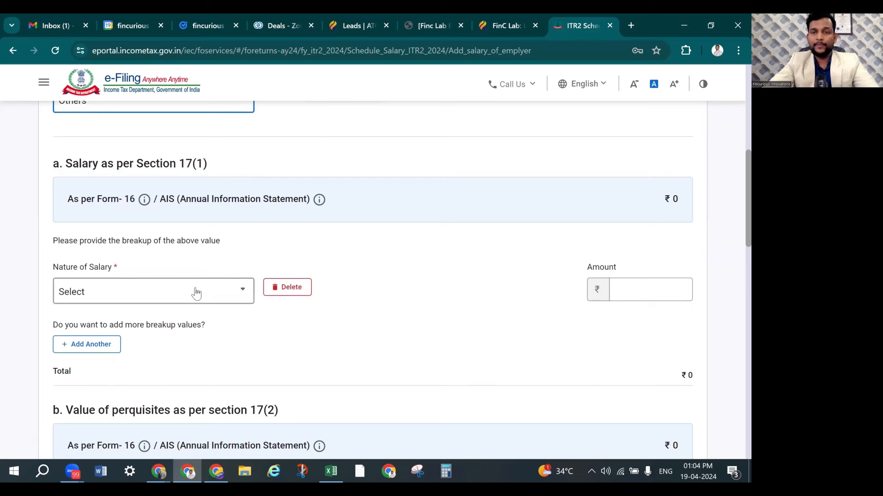
left_click(512, 20)
Review Case Study 1: 57,60,000 annual salary less 50,000 standard deduction gives 57,10,000
scroll(380, 236, "down", 9)
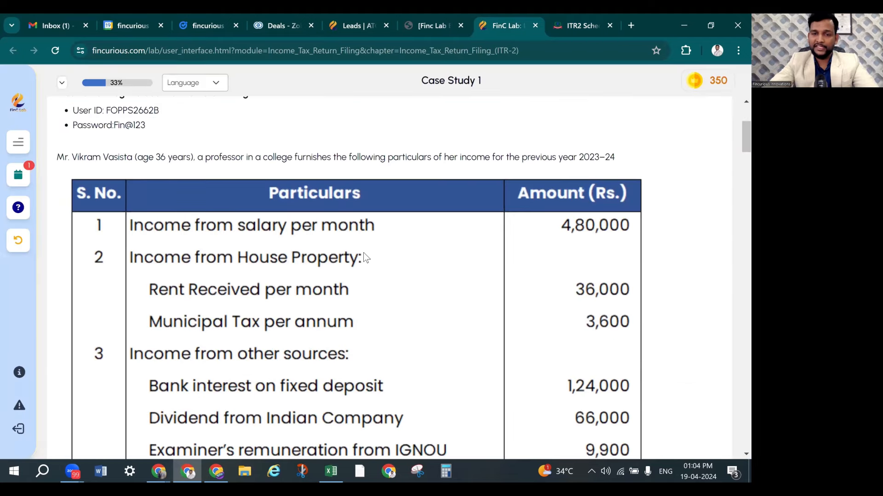
scroll(364, 257, "down", 5)
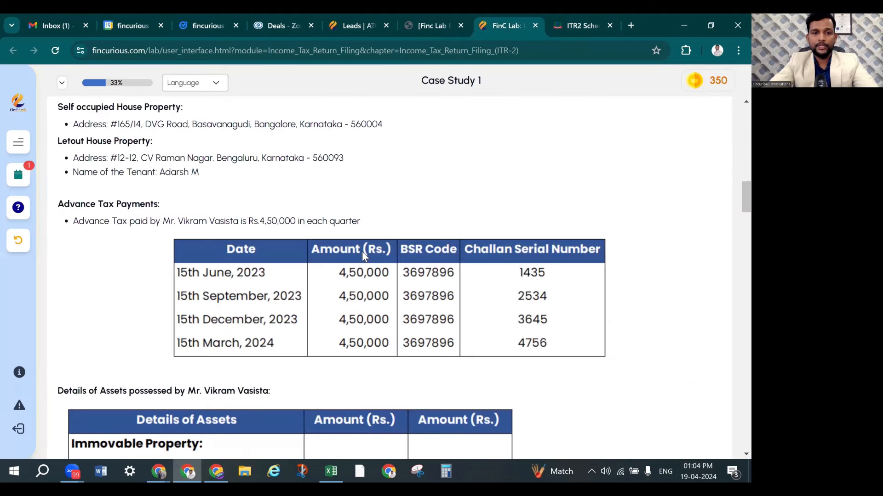
scroll(362, 252, "down", 3)
scroll(361, 252, "up", 8)
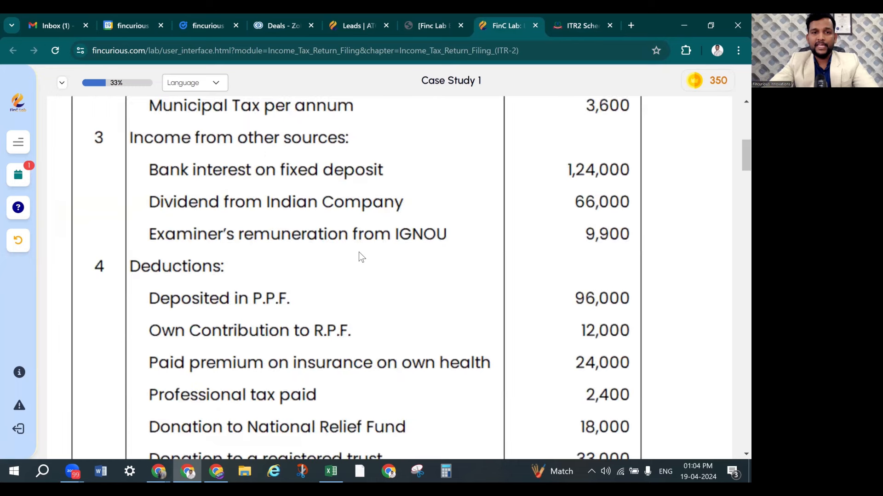
scroll(271, 257, "up", 3)
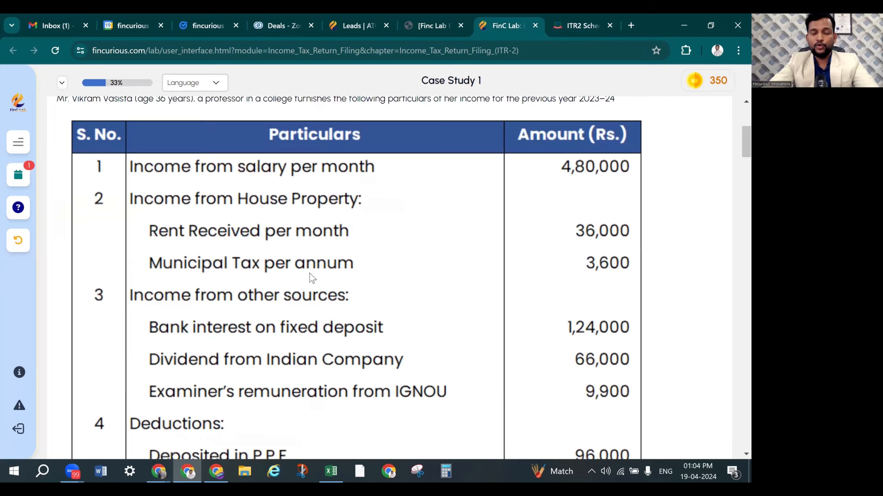
scroll(310, 274, "down", 15)
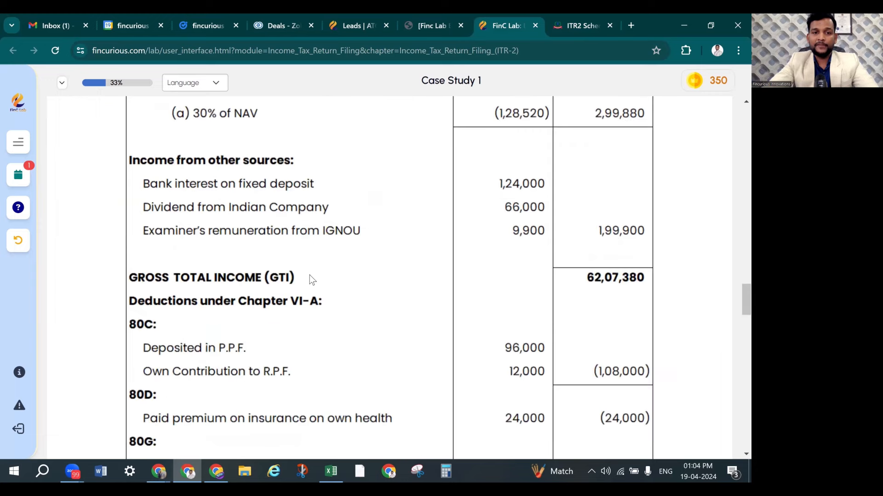
scroll(310, 275, "down", 10)
scroll(329, 292, "down", 4)
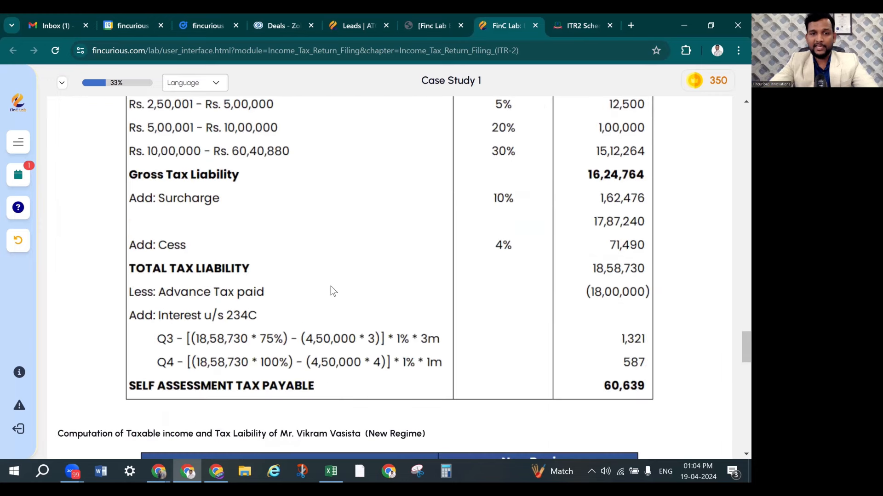
scroll(333, 290, "down", 4)
scroll(332, 291, "down", 1)
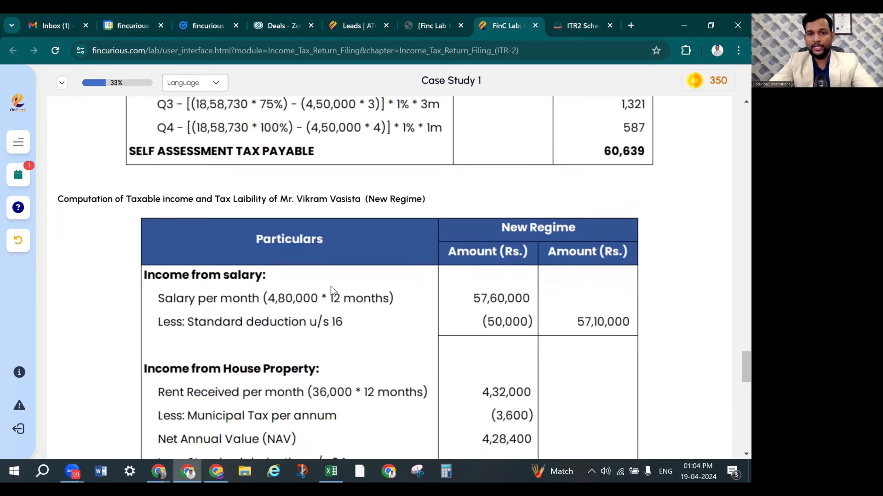
scroll(333, 291, "down", 1)
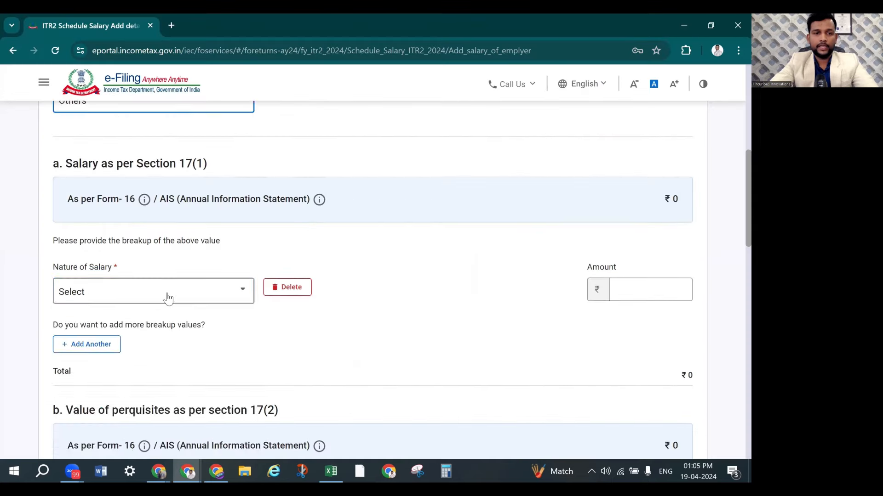
Choose Basic salary as the Nature of Salary
left_click(168, 297)
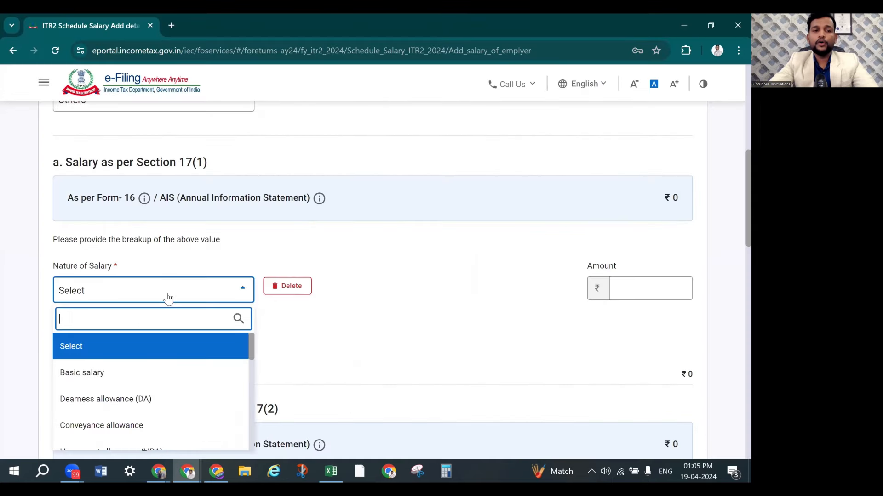
scroll(291, 244, "down", 2)
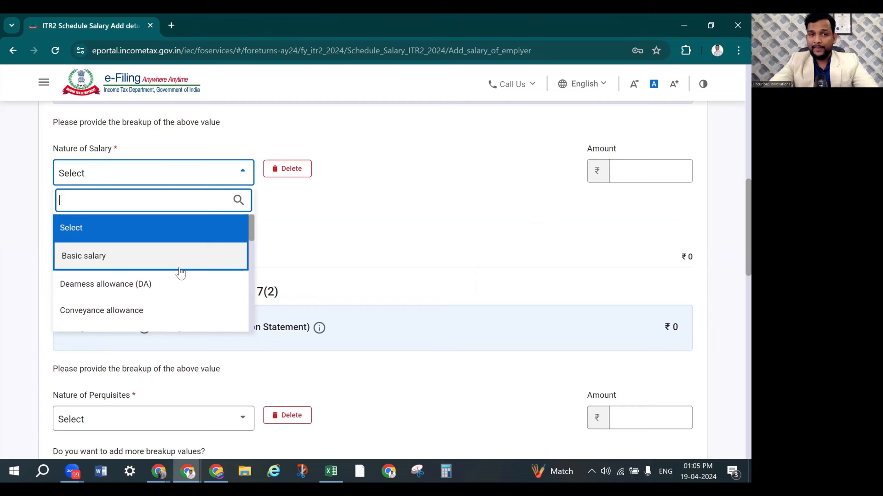
scroll(175, 292, "down", 1)
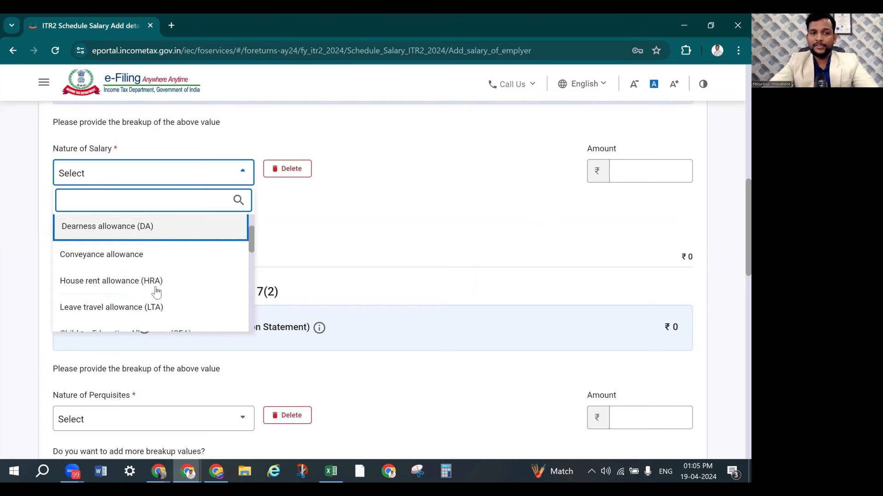
scroll(134, 299, "down", 1)
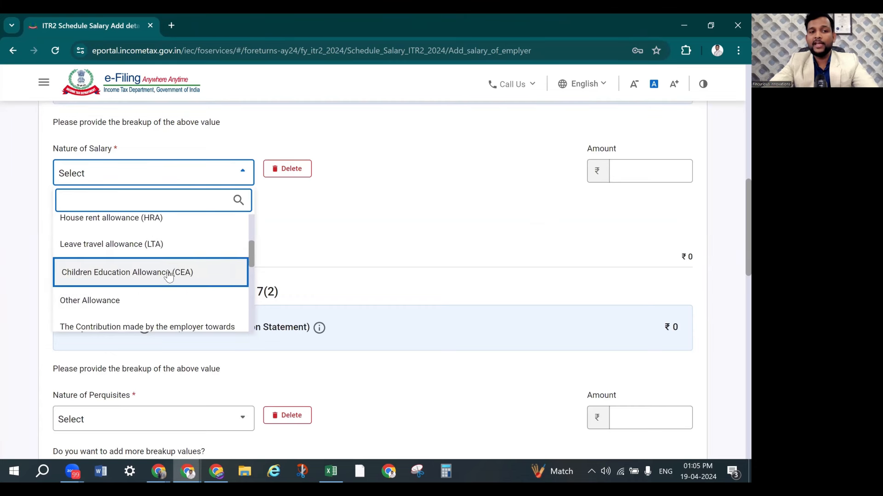
scroll(169, 276, "up", 2)
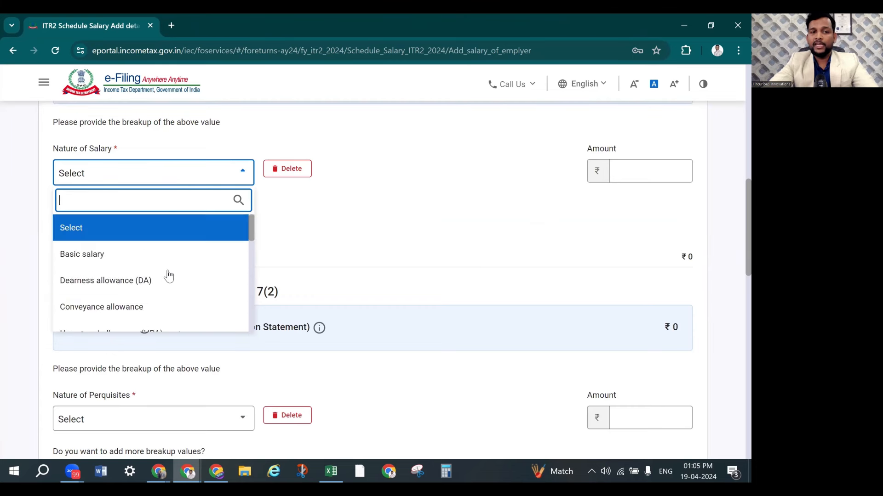
left_click(118, 256)
scroll(483, 215, "up", 2)
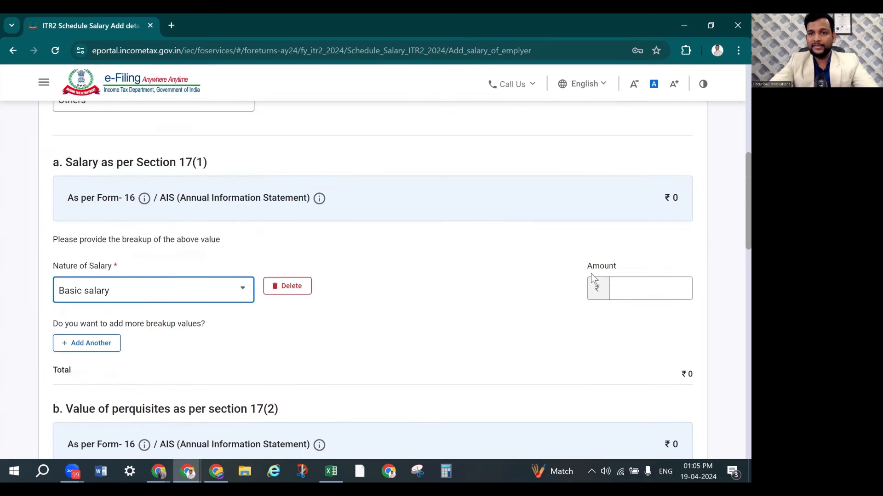
Enter 57,60,000 as the basic salary amount and check Gross Salary shows ₹57,60,000
left_click(621, 290)
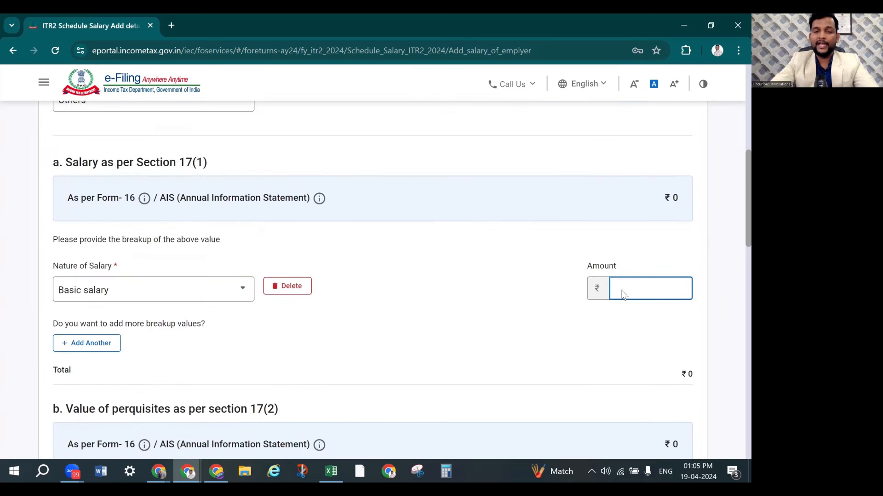
key("alt+Tab")
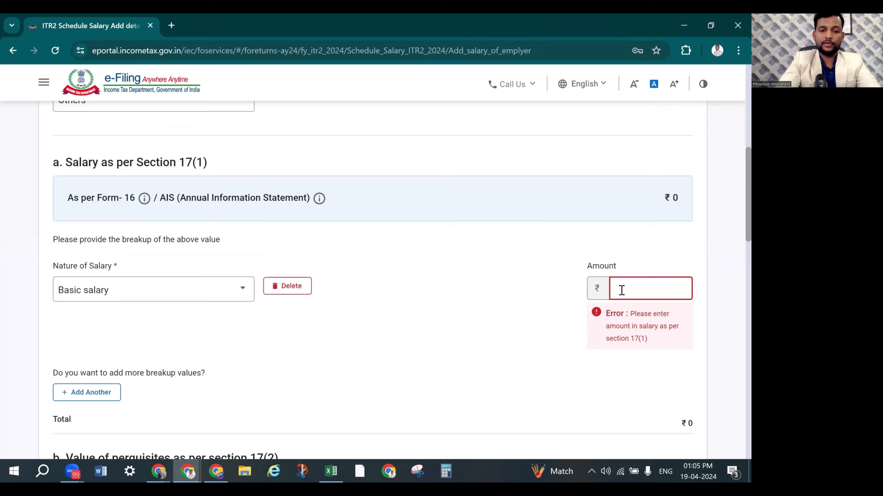
type("5760000")
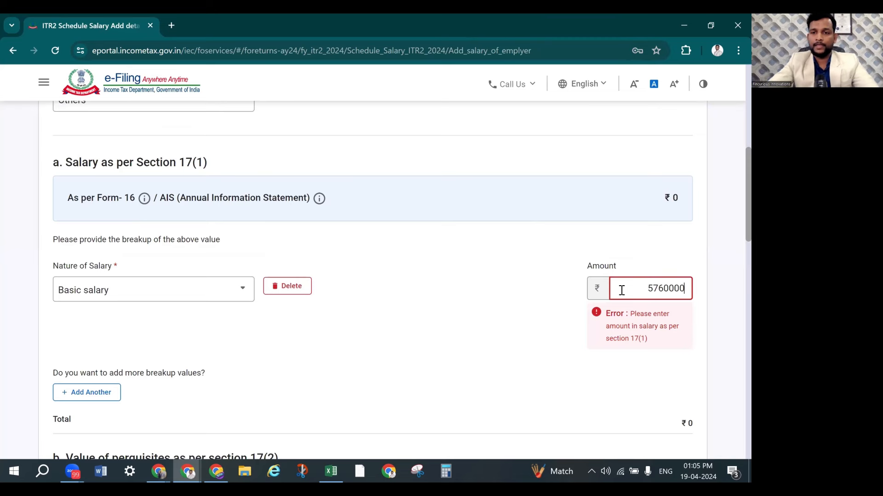
left_click(427, 289)
scroll(428, 288, "down", 3)
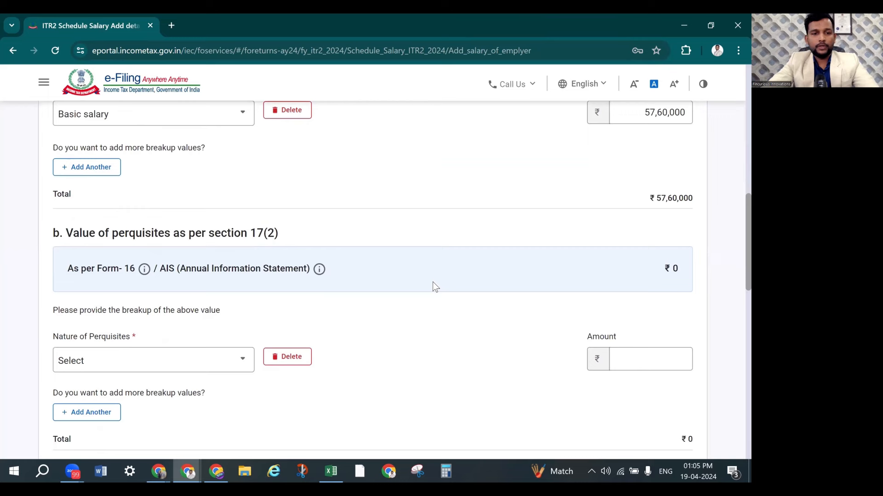
scroll(432, 282, "down", 2)
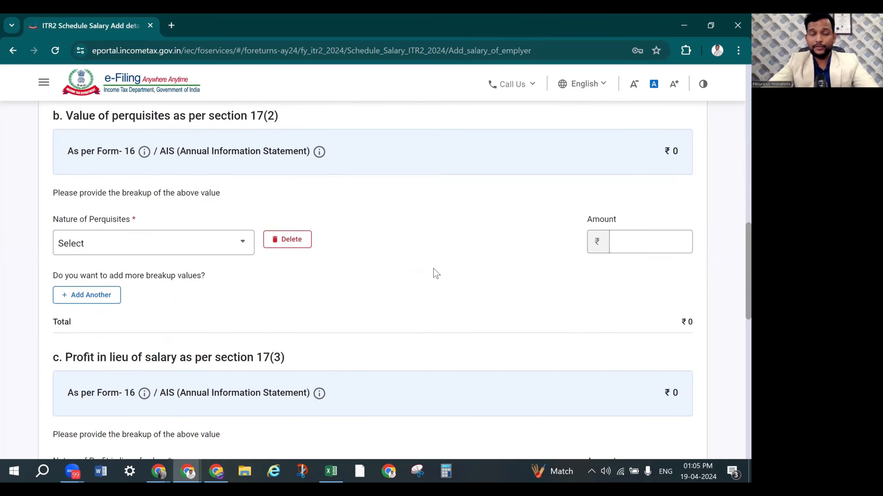
scroll(436, 273, "down", 3)
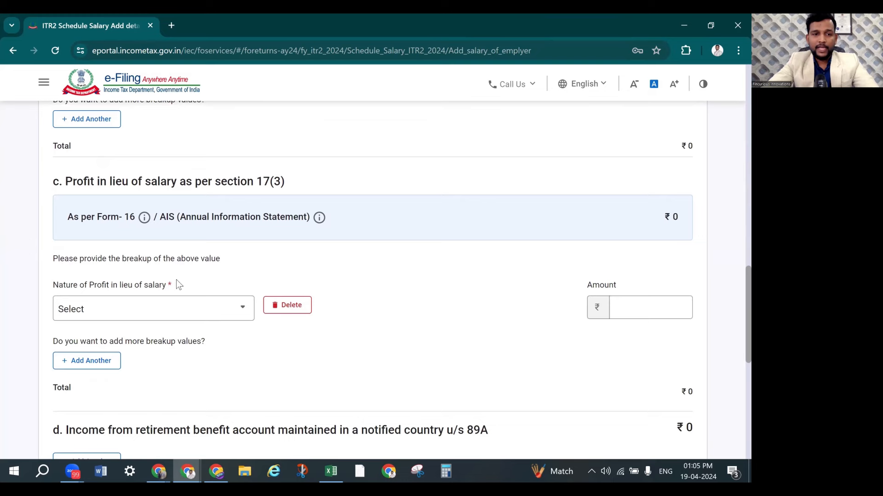
scroll(404, 266, "down", 5)
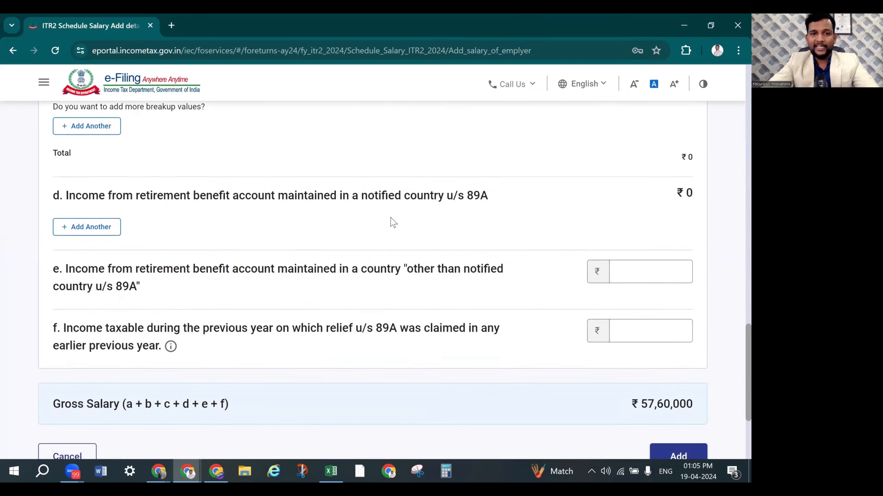
scroll(400, 271, "down", 3)
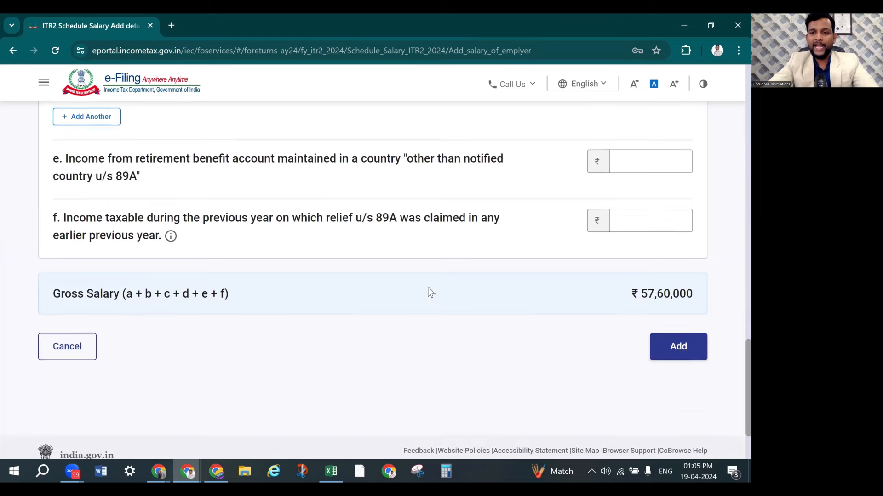
left_click(691, 349)
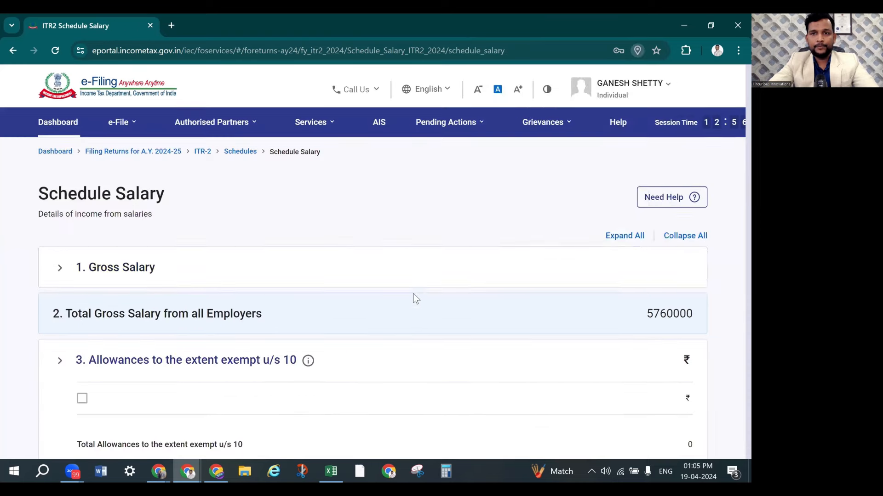
left_click(624, 244)
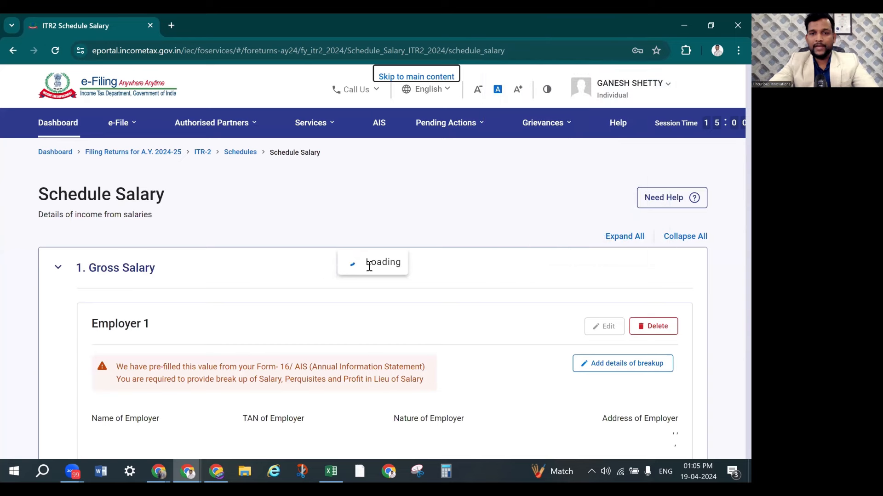
scroll(381, 262, "down", 2)
scroll(382, 262, "down", 2)
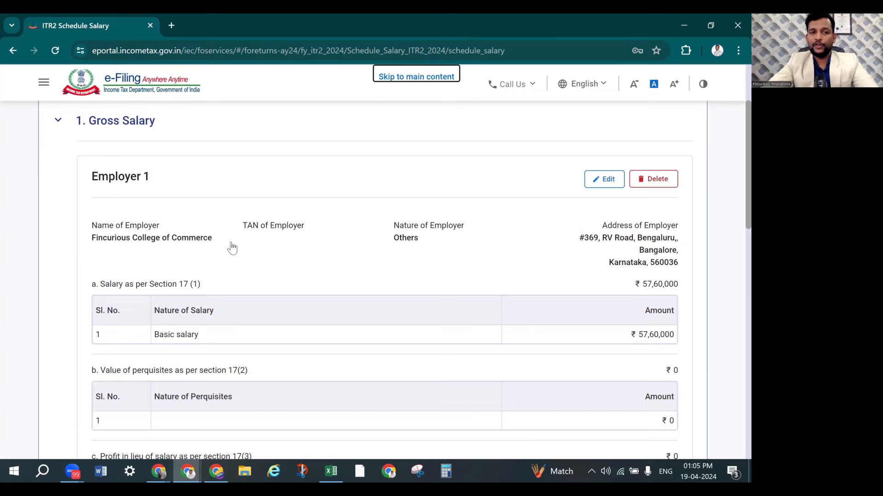
scroll(416, 256, "down", 3)
scroll(601, 238, "up", 2)
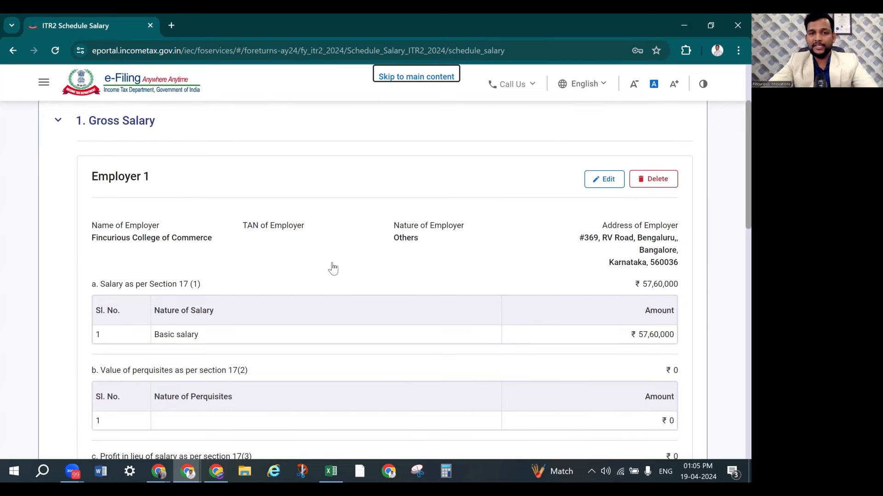
scroll(331, 267, "down", 2)
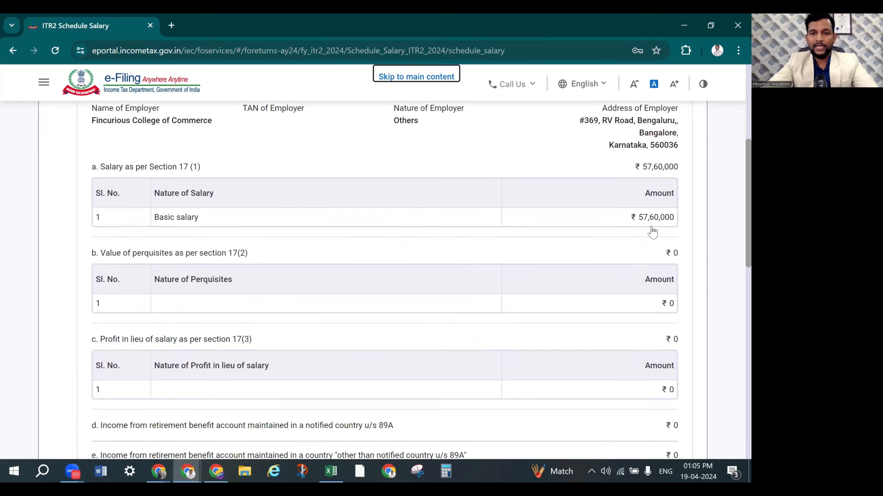
scroll(625, 244, "down", 2)
scroll(561, 278, "down", 2)
scroll(562, 278, "down", 2)
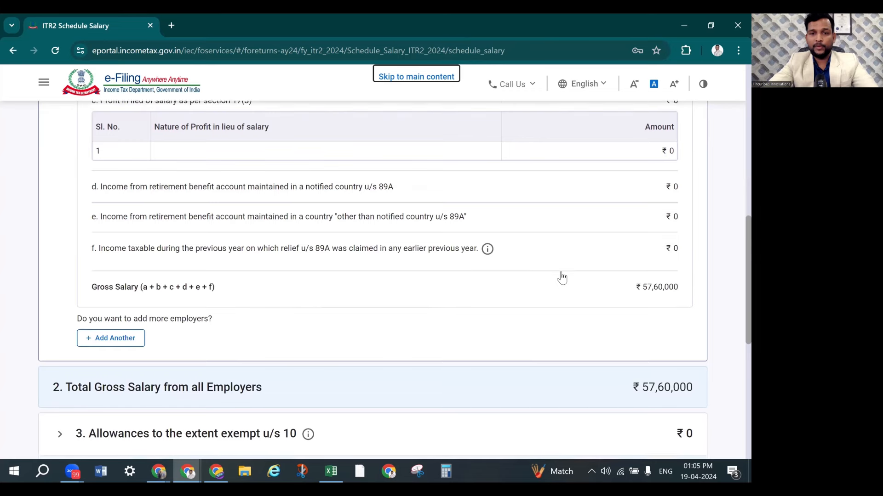
scroll(562, 278, "down", 2)
scroll(488, 265, "down", 2)
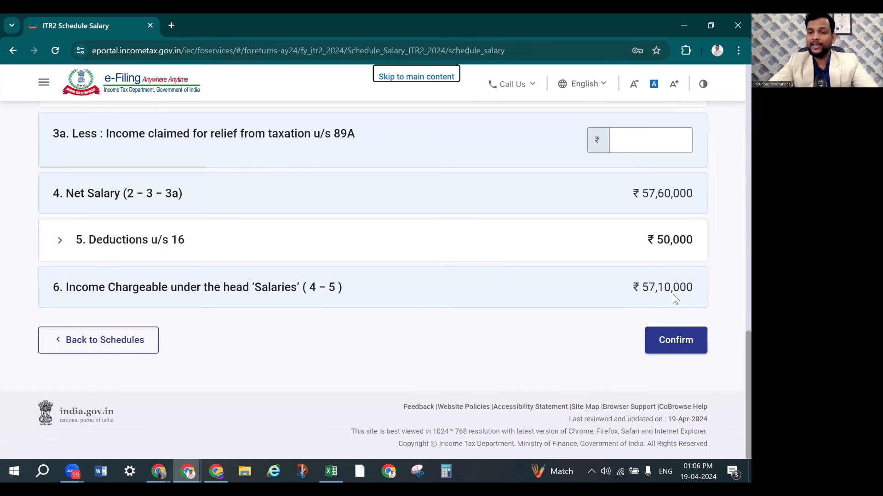
Confirm Schedule Salary, then start a new entry under Schedule House Property
left_click(679, 342)
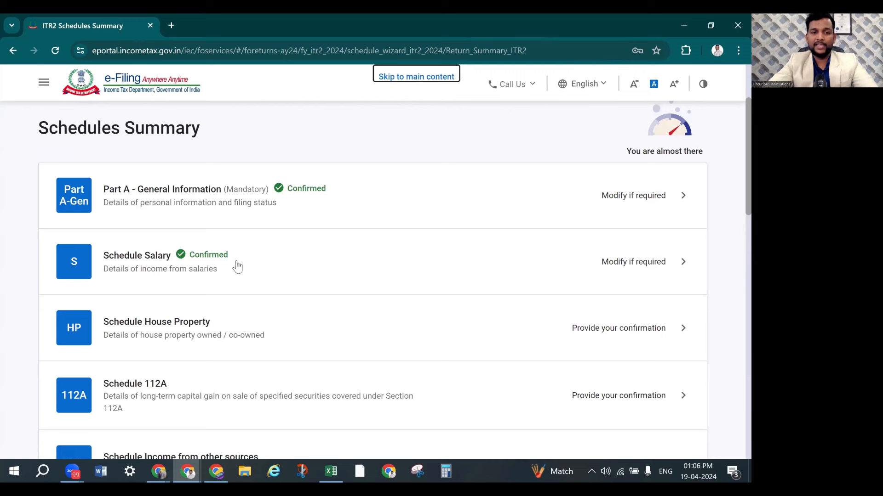
scroll(212, 285, "down", 1)
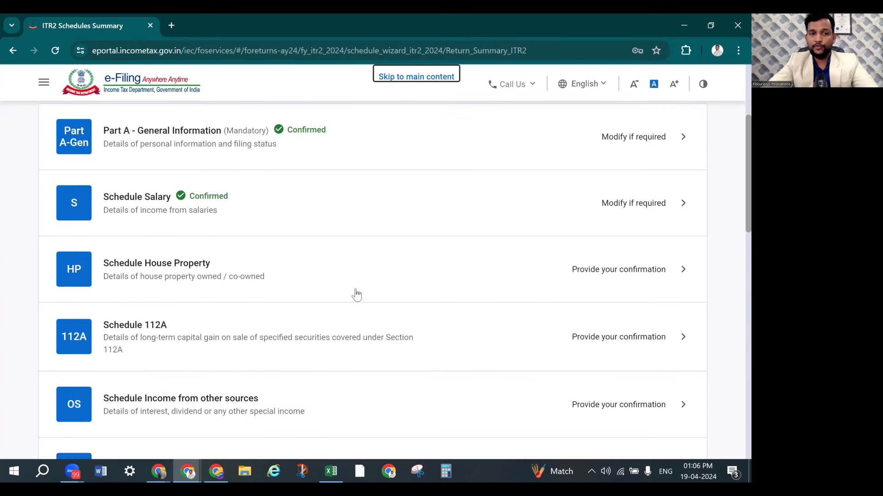
left_click(646, 275)
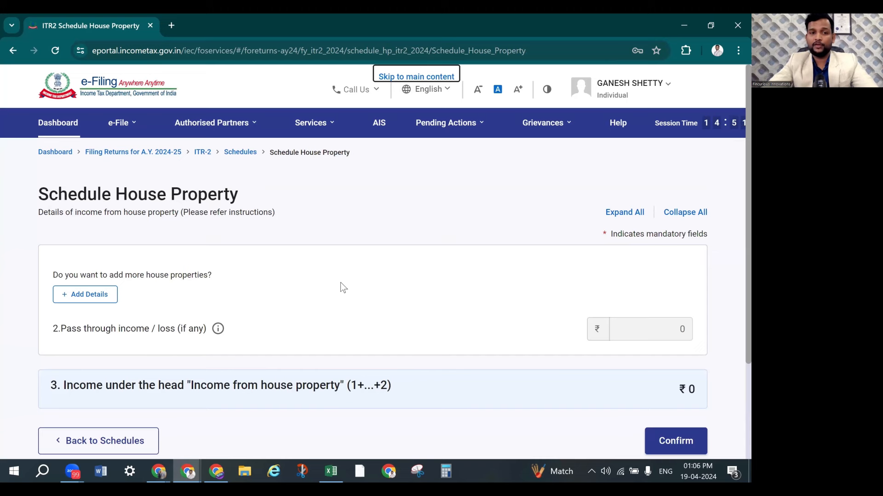
scroll(335, 283, "down", 1)
scroll(329, 281, "down", 3)
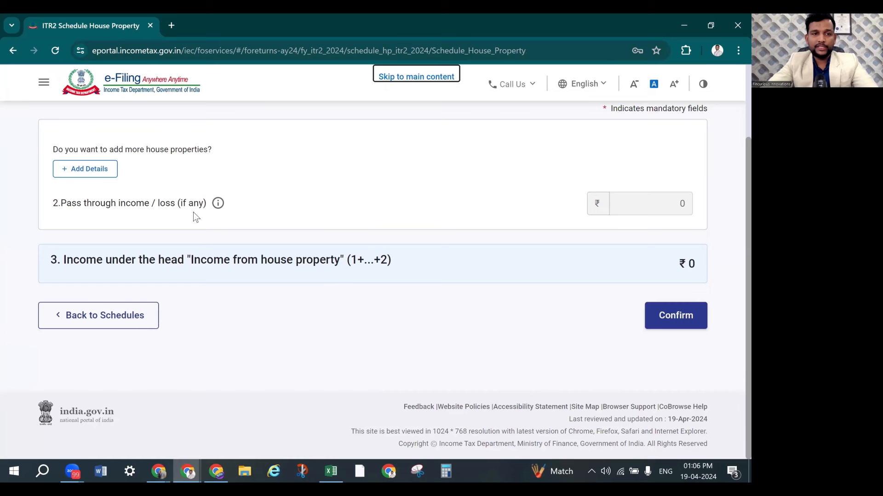
left_click(101, 178)
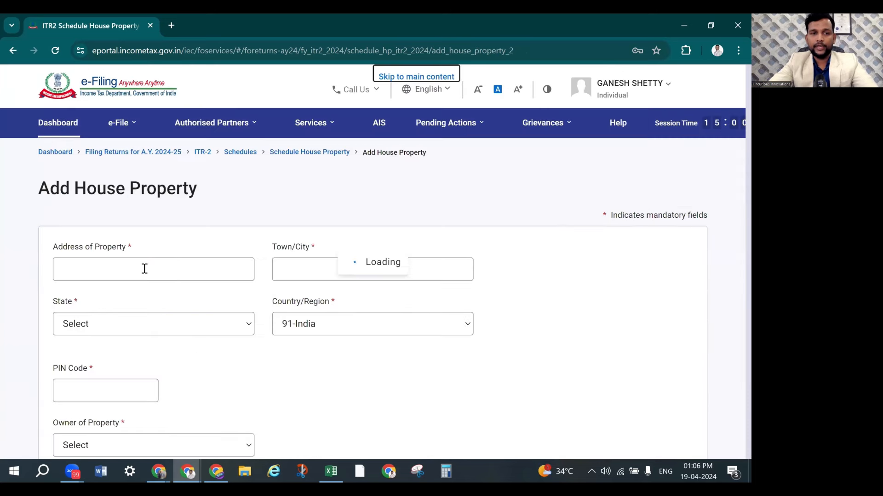
Paste the rented property's street address from Excel cell B13 into Address of Property
key("alt+Tab")
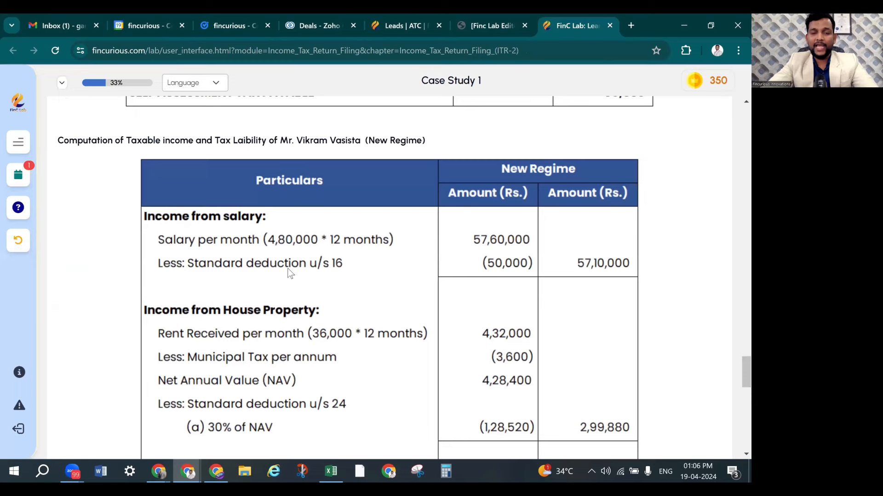
key("alt+Tab")
key("alt+Tab")
key("Tab")
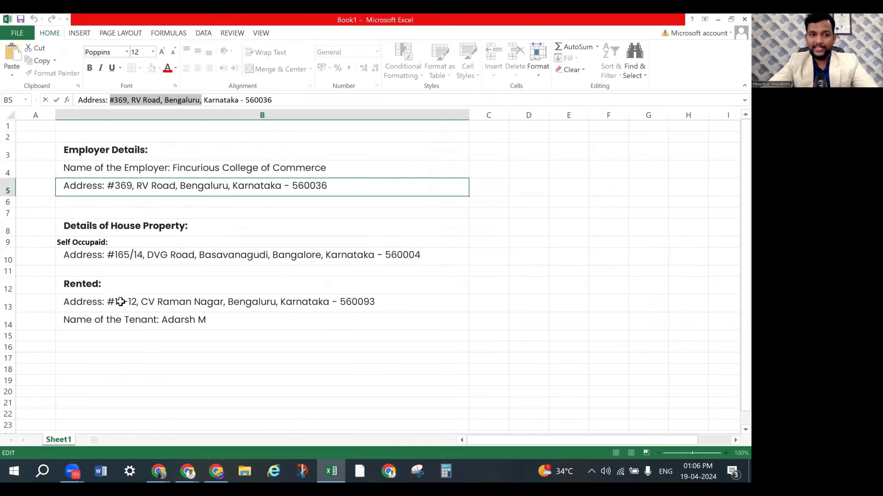
left_click(116, 302)
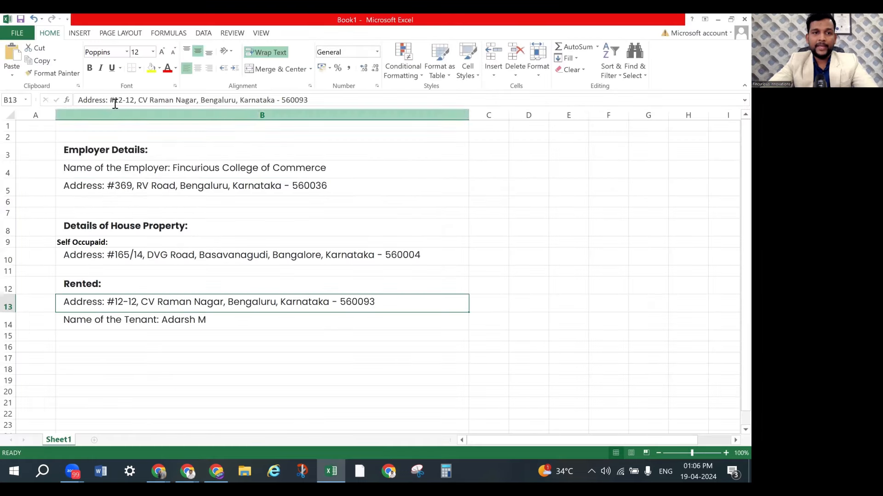
left_click_drag(110, 101, 197, 105)
key("ctrl+c")
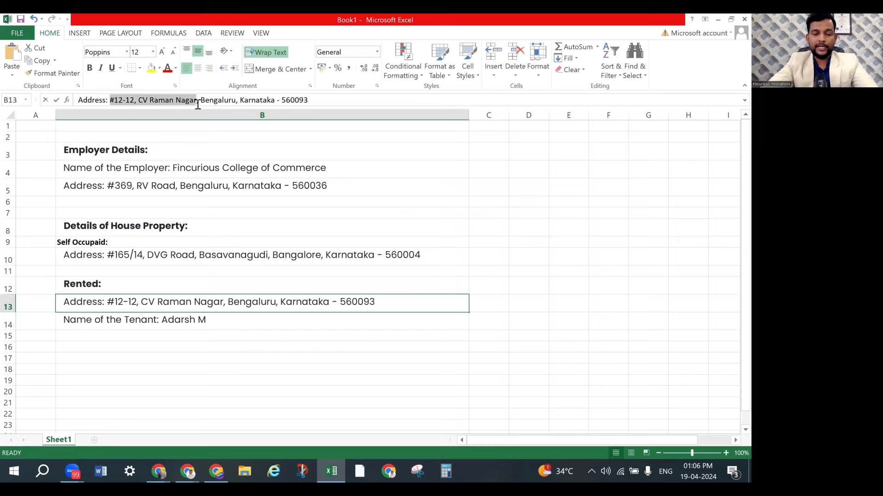
key("alt+Tab")
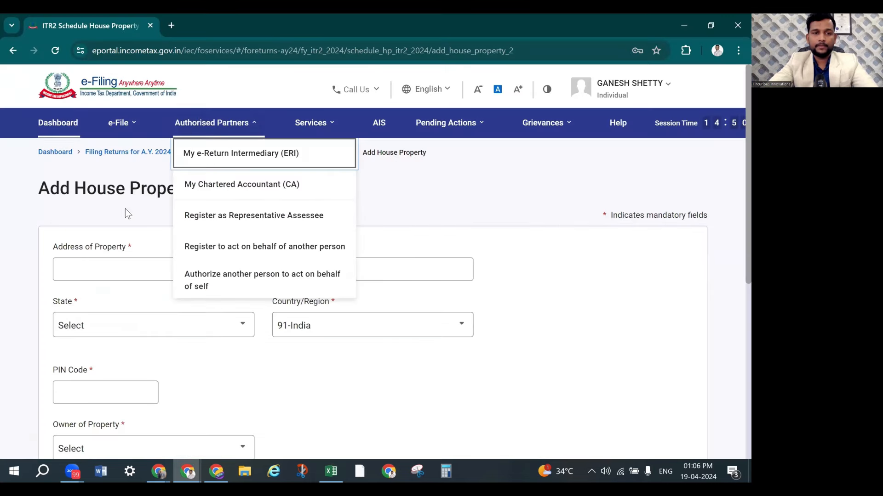
left_click(109, 264)
key("ctrl+v")
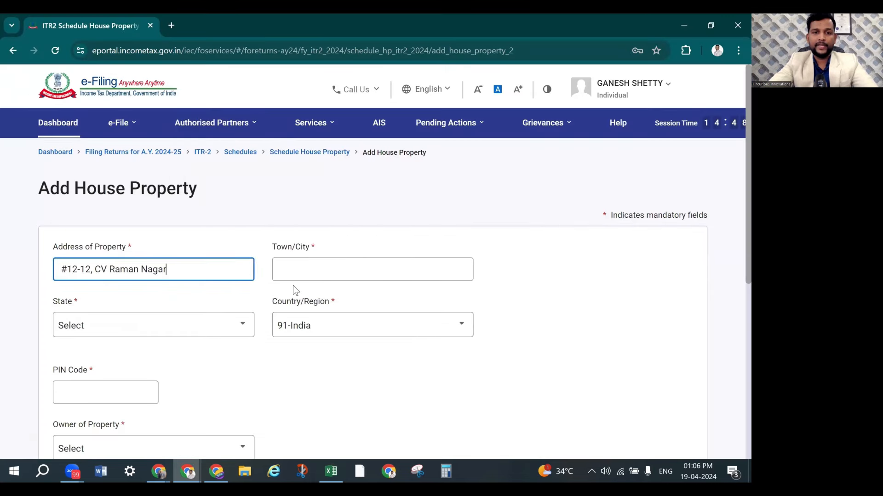
Enter town Bangalore and PIN code 560093 so the state fills in as Karnataka
left_click(328, 272)
type("Bangal")
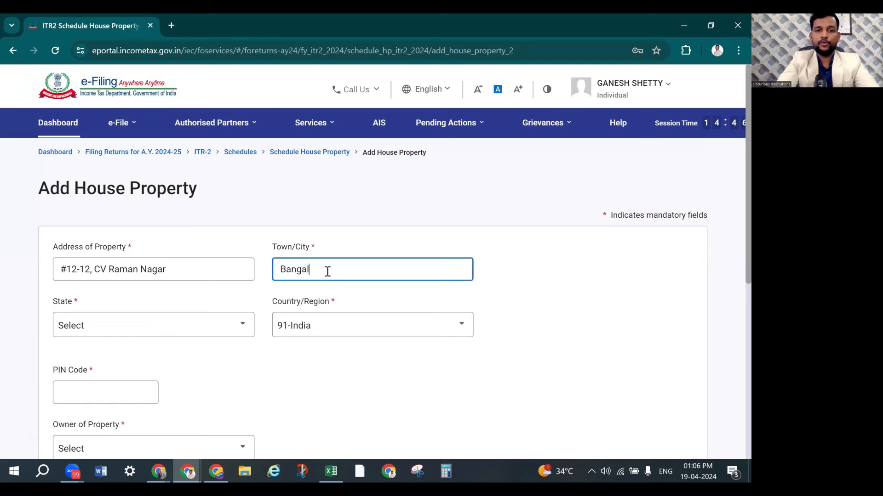
type("ore")
left_click(119, 399)
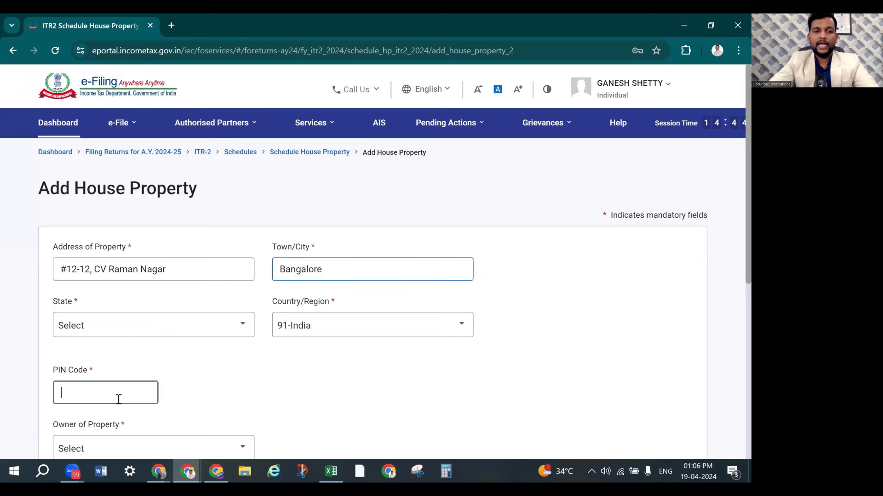
key("alt+Tab")
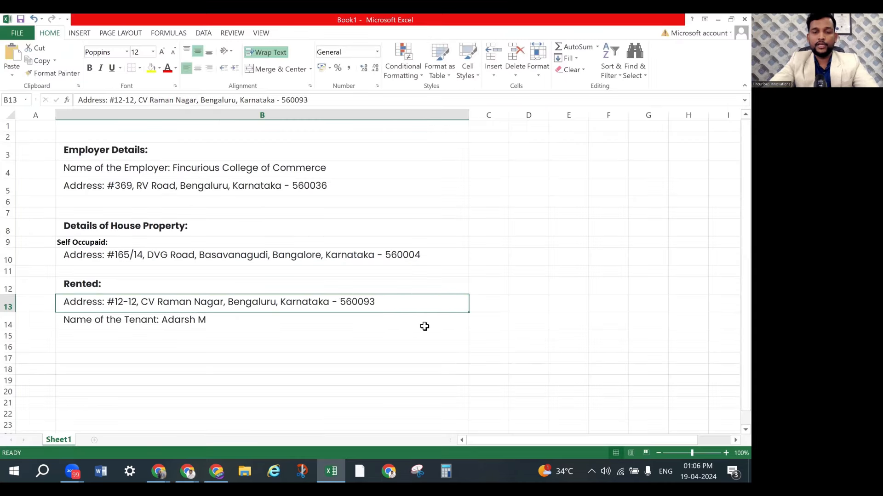
key("alt+Tab")
type("560")
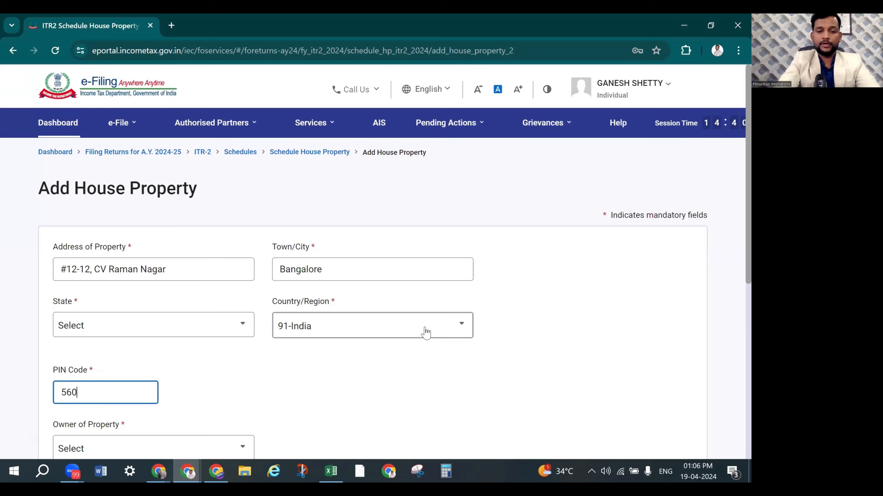
type("093")
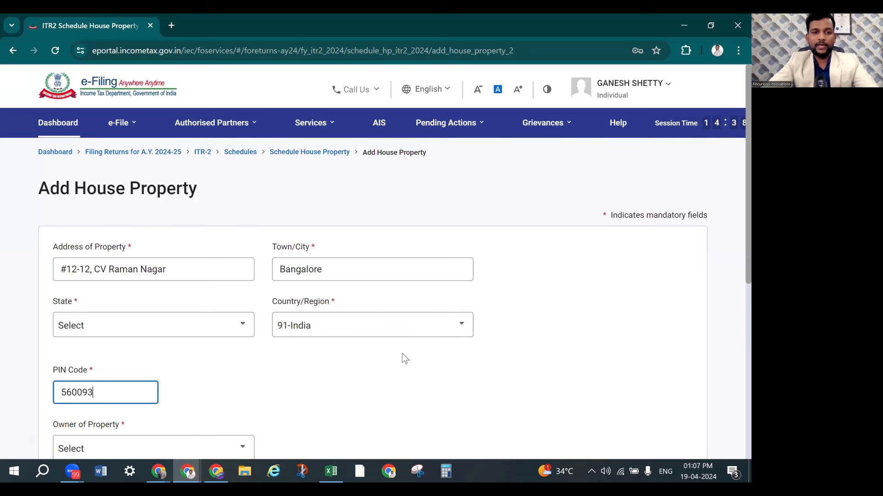
left_click(196, 350)
Set the property owner to Self and mark it as not co-owned
scroll(360, 349, "down", 3)
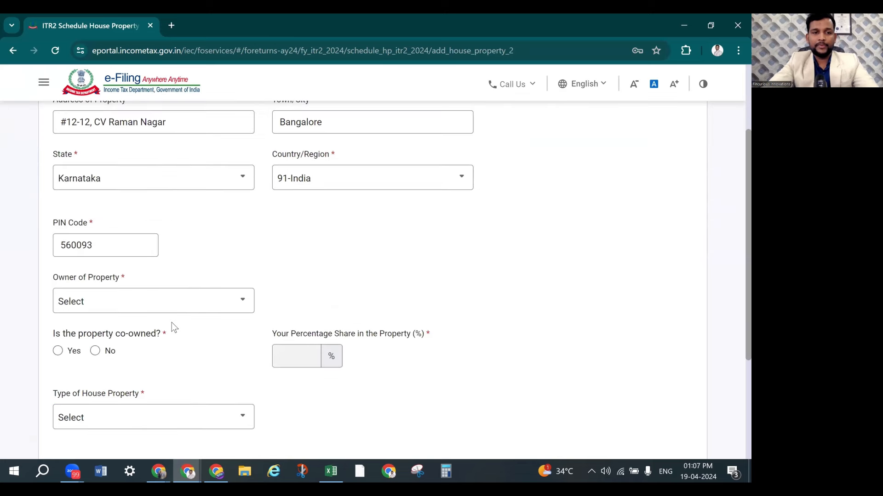
left_click(170, 305)
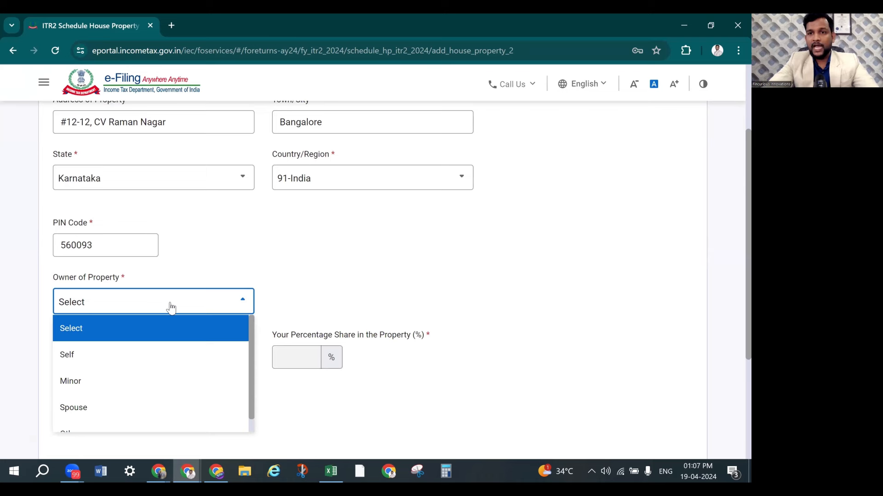
scroll(363, 266, "down", 2)
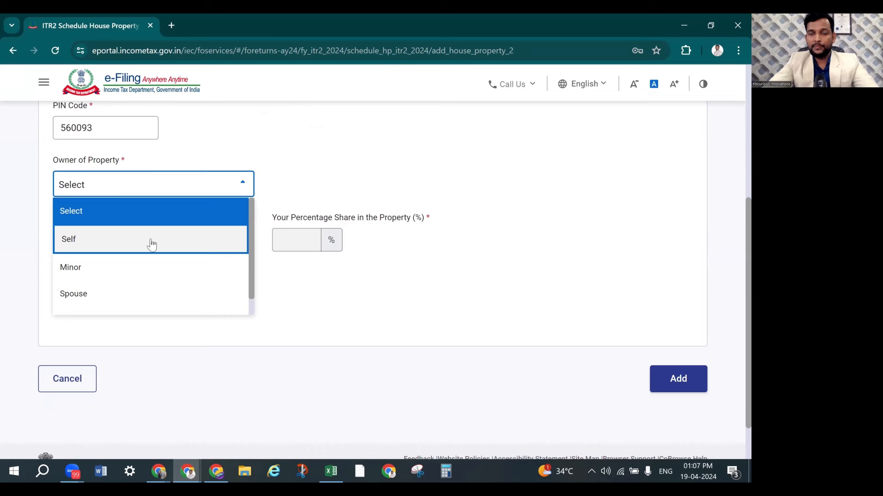
left_click(150, 239)
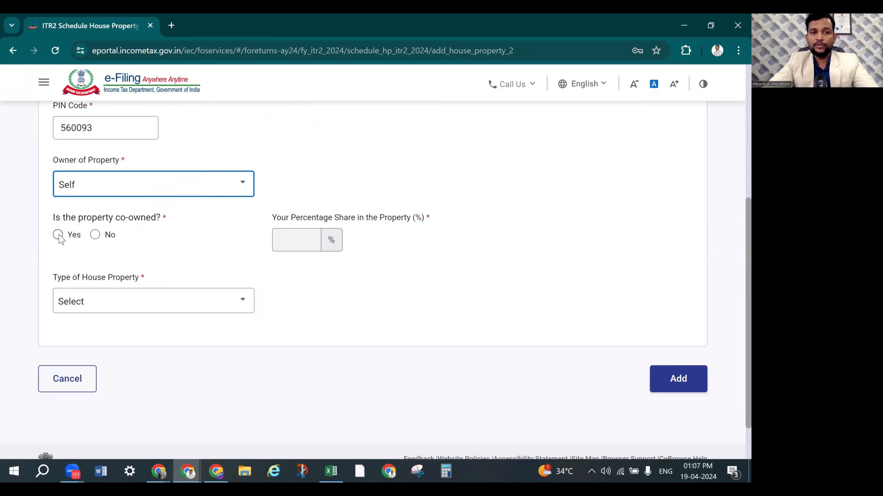
left_click(93, 235)
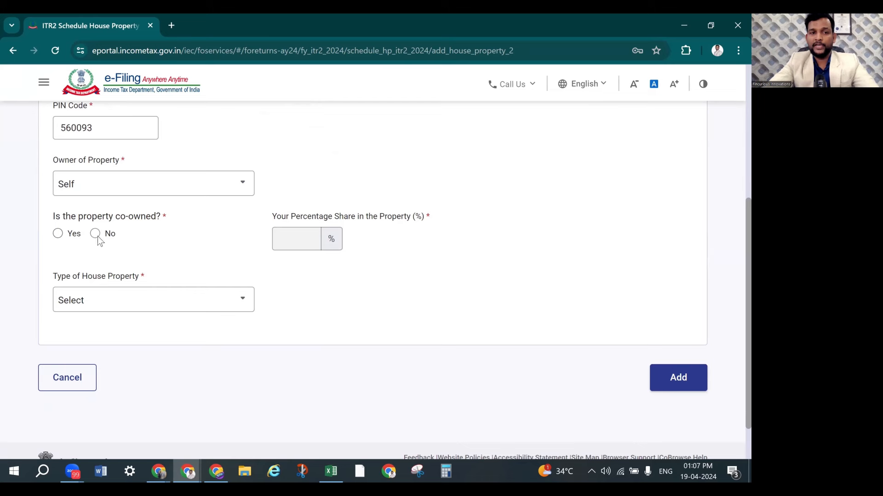
left_click(96, 236)
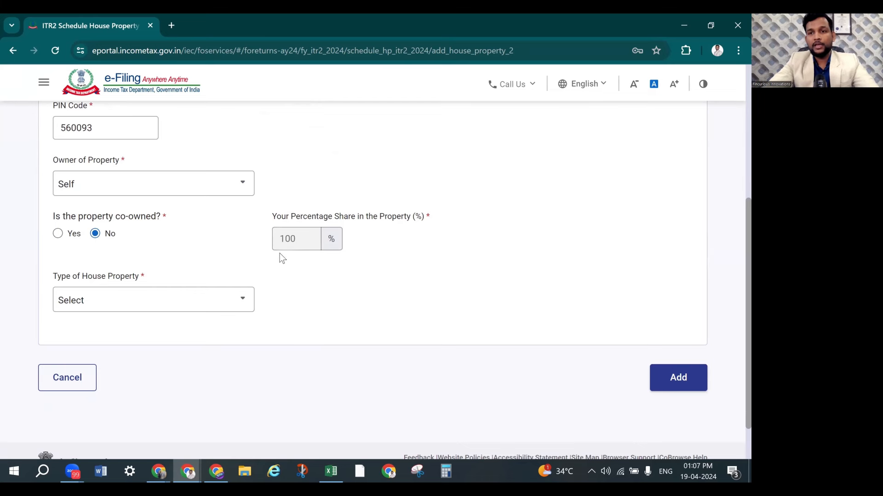
Set Type of House Property to Let out
left_click(161, 304)
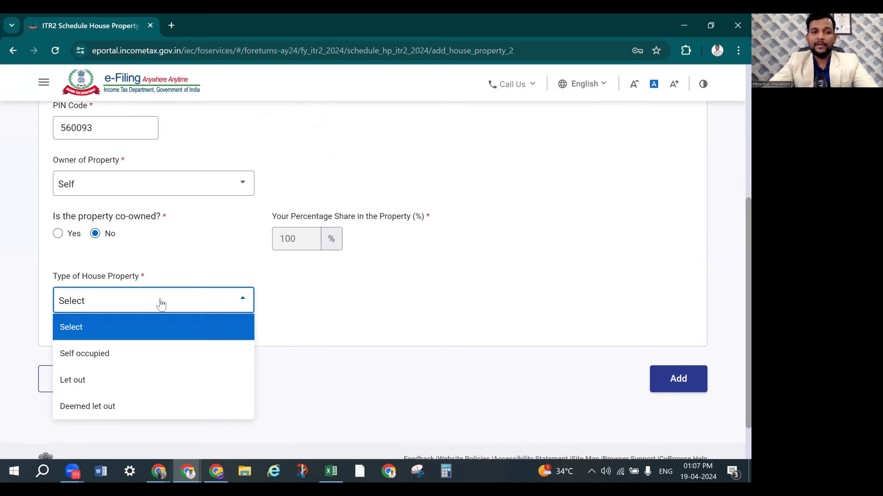
left_click(127, 362)
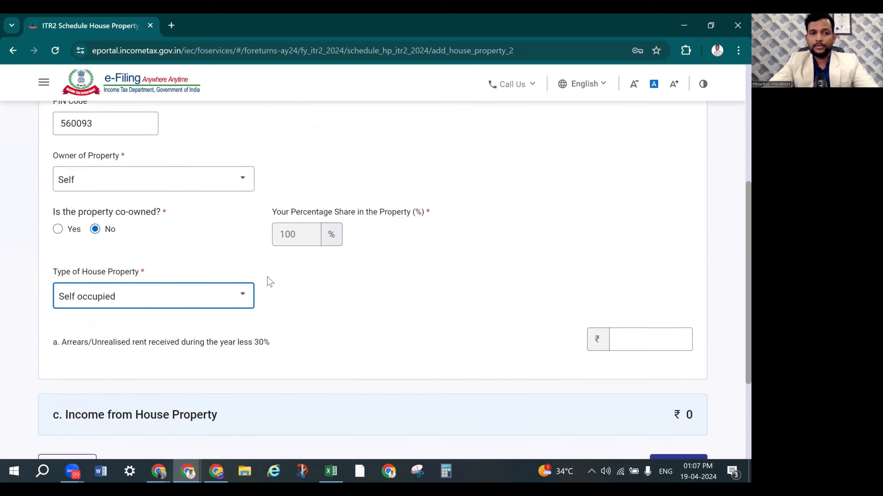
scroll(270, 282, "down", 1)
left_click(221, 242)
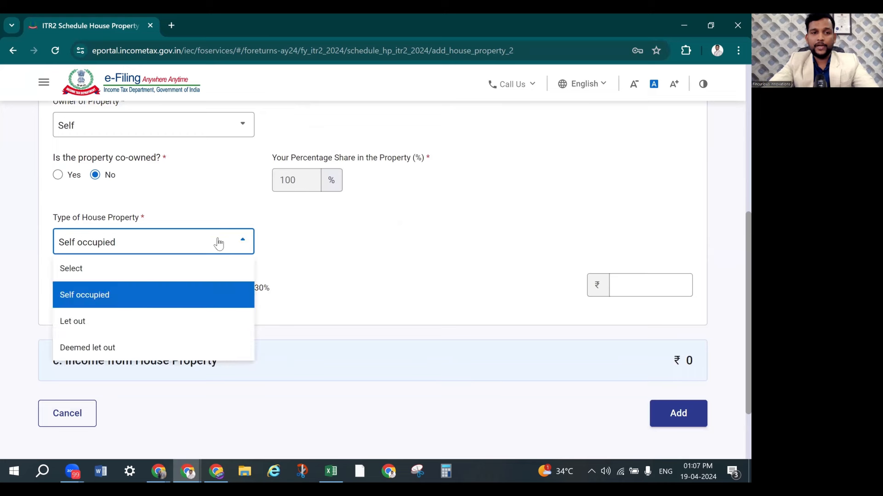
left_click(146, 326)
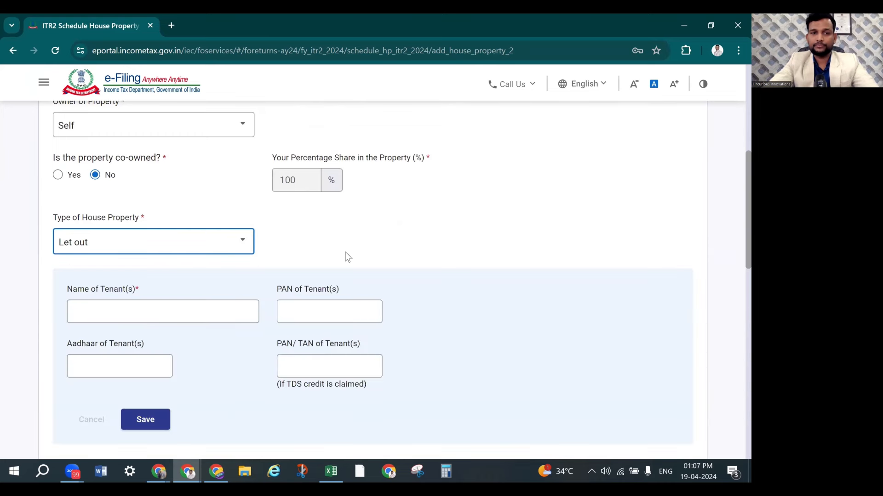
Enter the tenant's name from the spreadsheet, leave PAN and Aadhaar blank, and save it
scroll(228, 250, "down", 1)
left_click(178, 259)
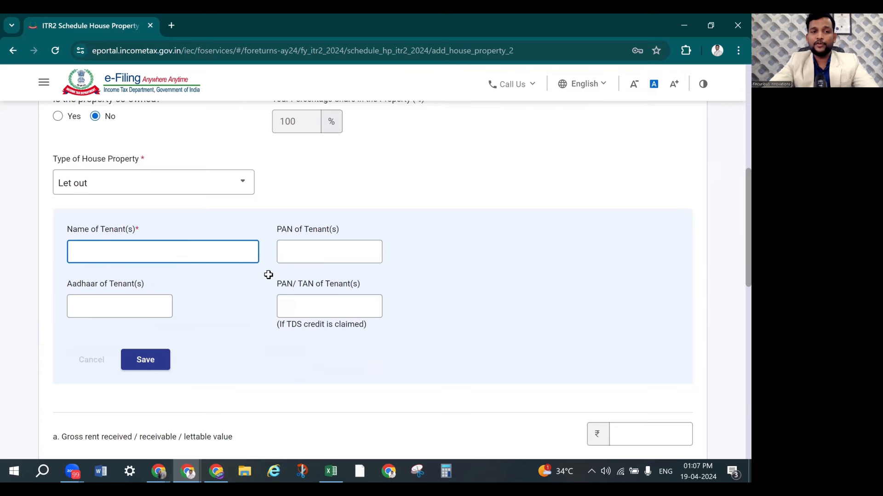
key("alt+Tab")
key("Down")
key("alt+Tab")
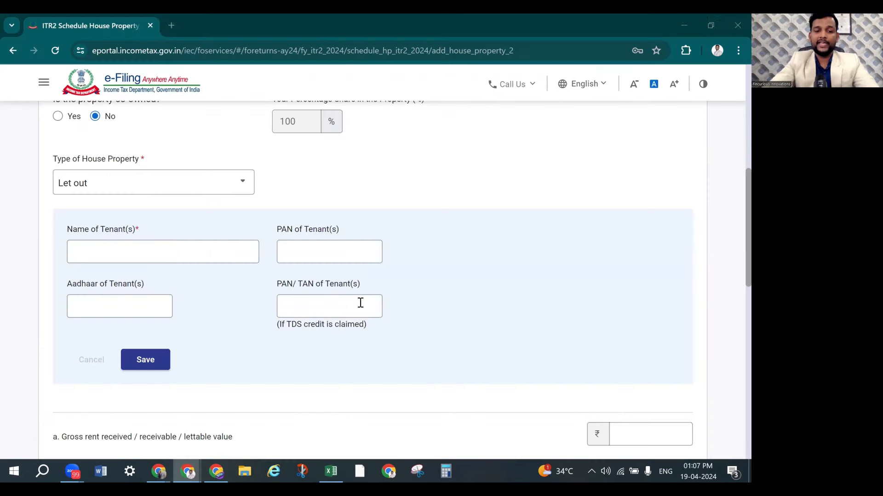
type("Adarsh M")
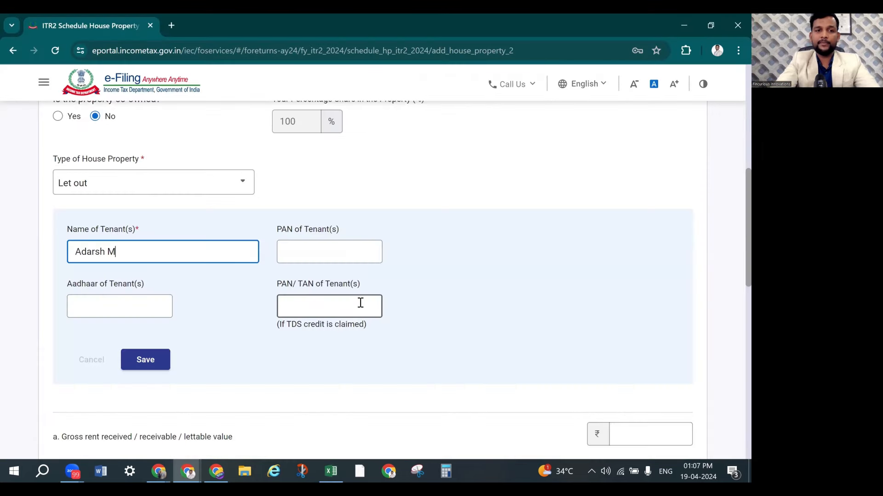
left_click(327, 257)
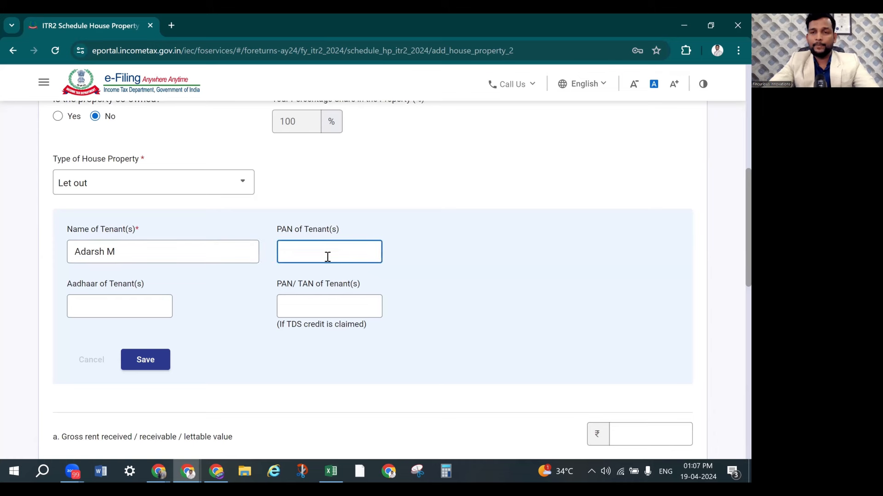
left_click(127, 311)
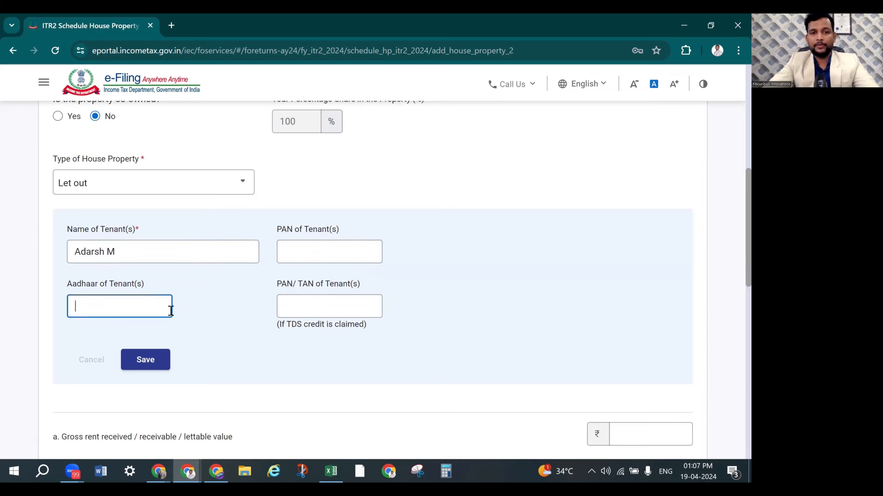
left_click(304, 312)
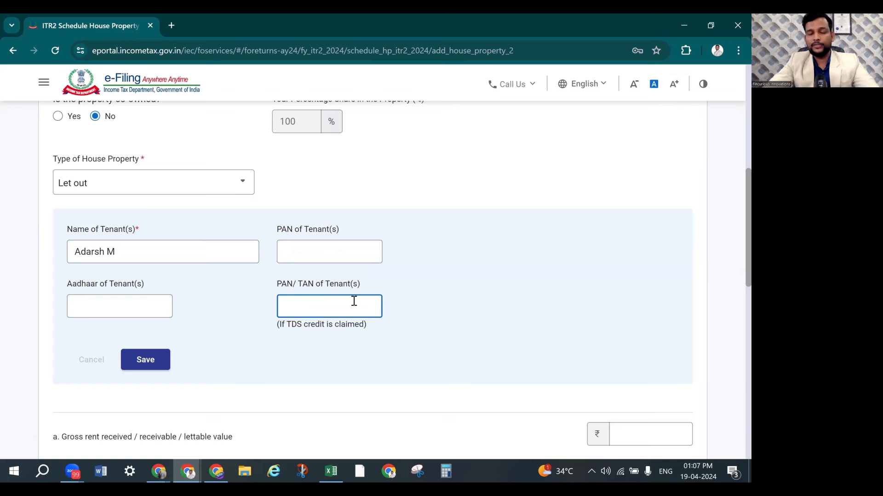
left_click(154, 366)
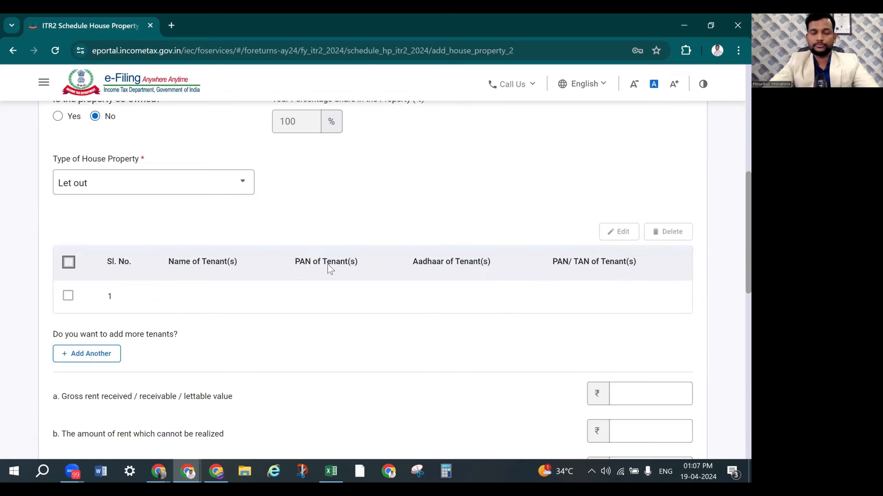
Enter gross rent received of 4,32,000 from the case study
scroll(348, 241, "up", 10)
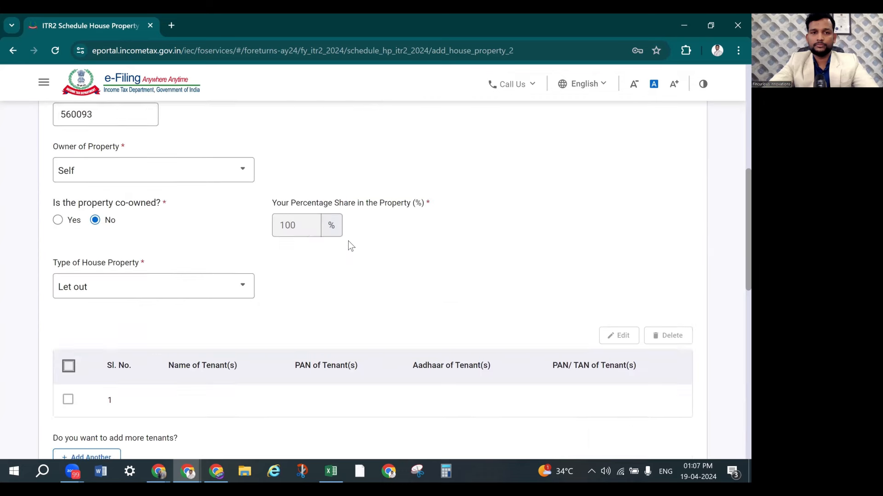
scroll(349, 240, "down", 12)
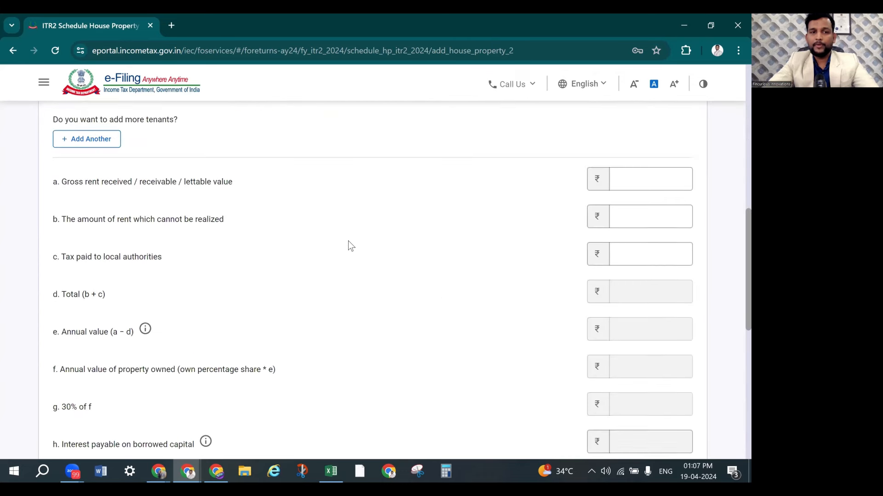
scroll(189, 274, "up", 4)
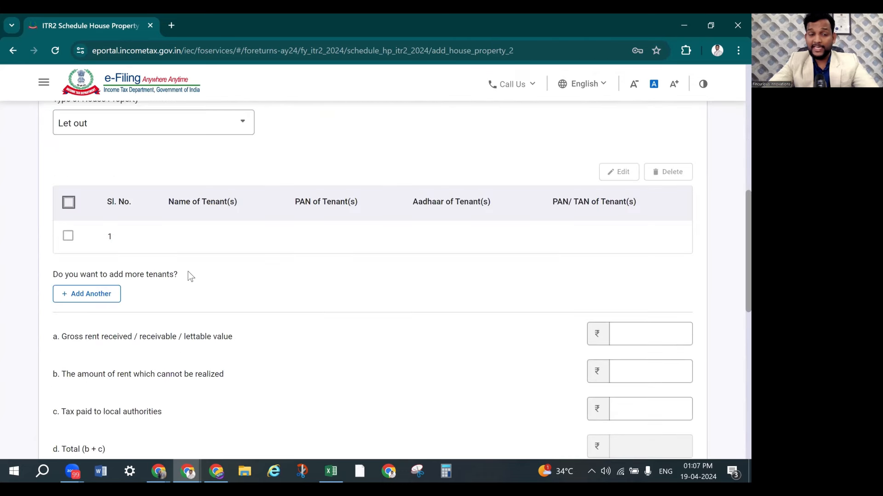
scroll(203, 304, "down", 3)
left_click(664, 216)
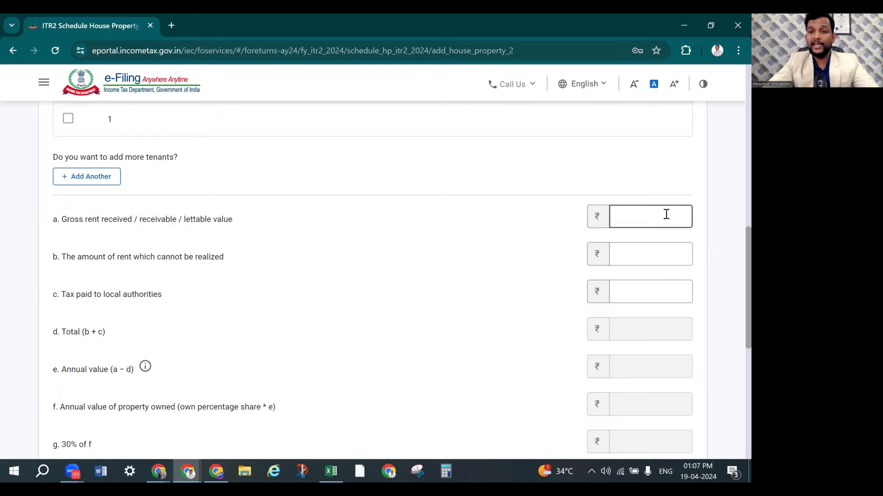
key("alt+Tab")
key("alt+Tab")
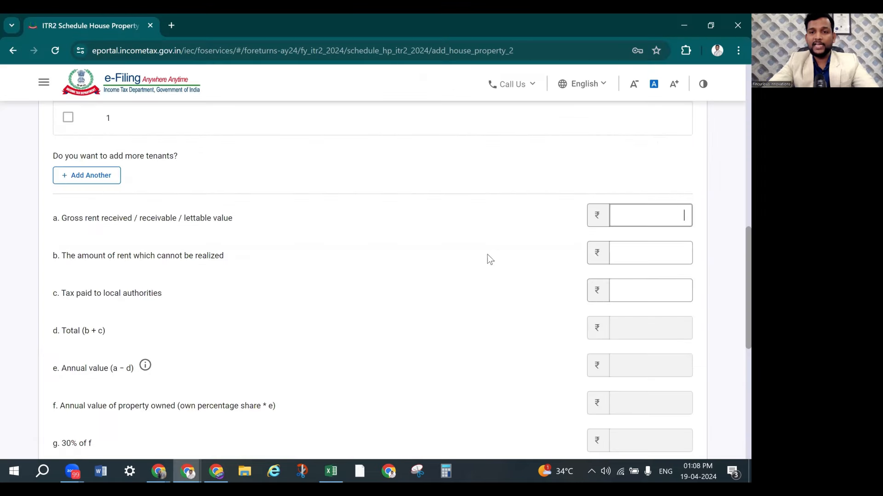
key("alt+Tab")
key("Tab")
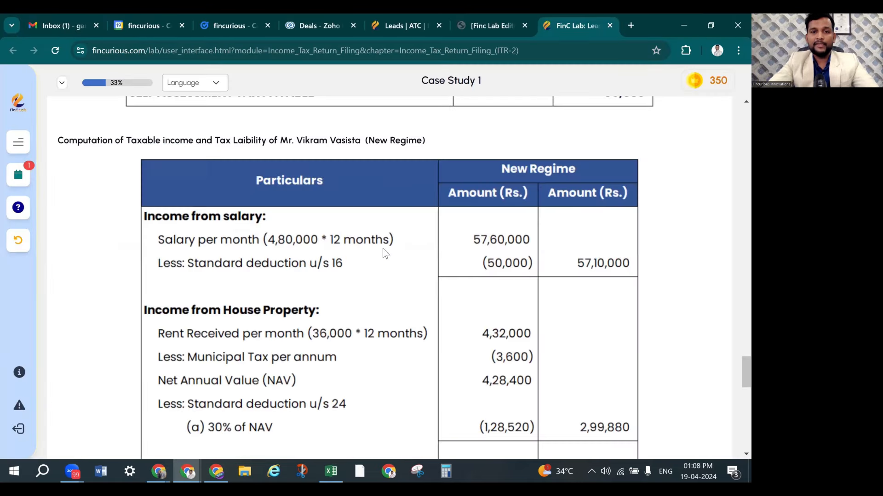
scroll(348, 236, "down", 3)
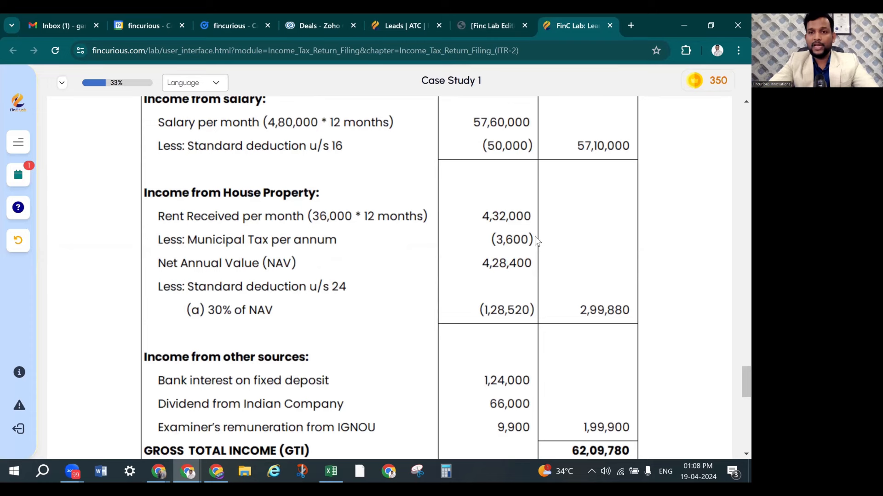
key("alt+Tab")
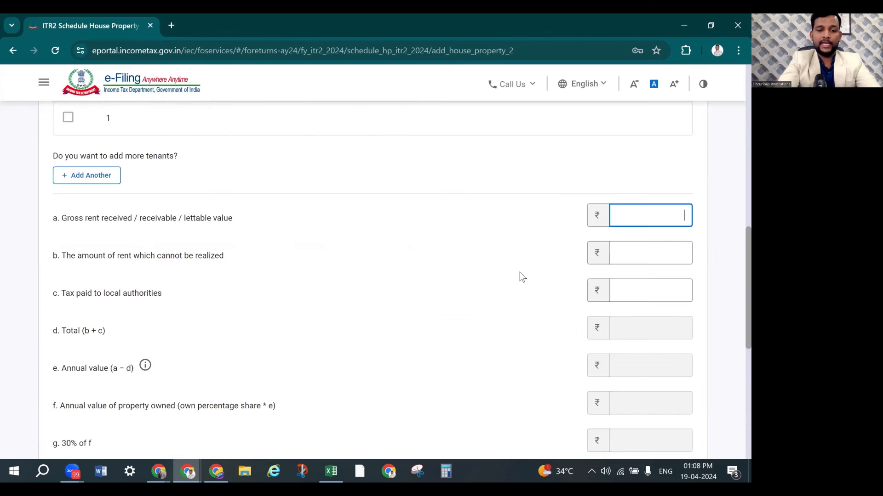
type("432000")
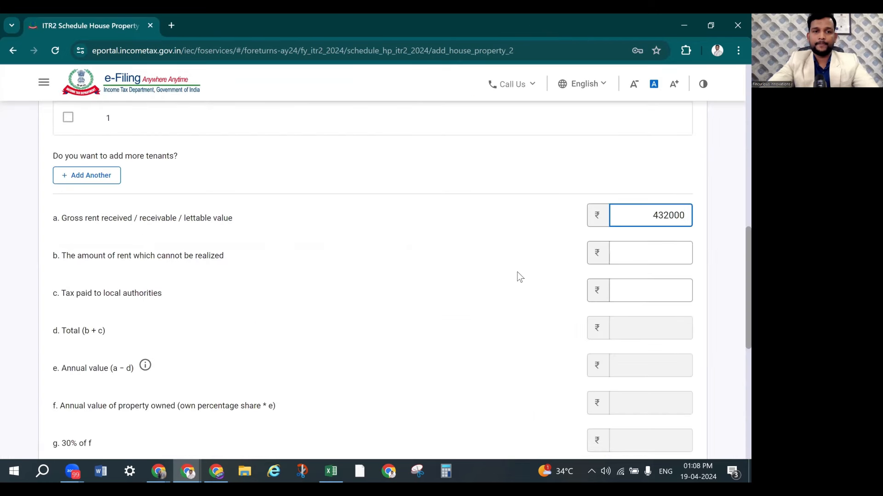
left_click(652, 253)
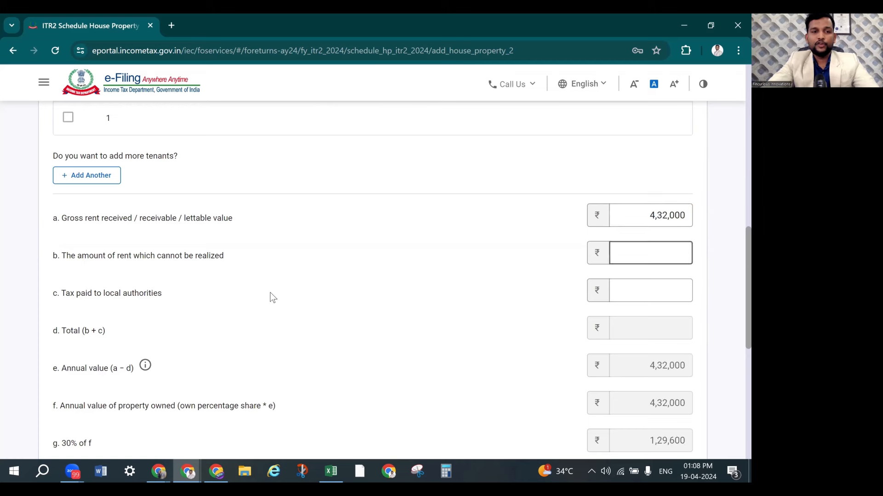
Leave unrealised rent blank and enter 3600 as tax paid to local authorities
left_click(270, 293)
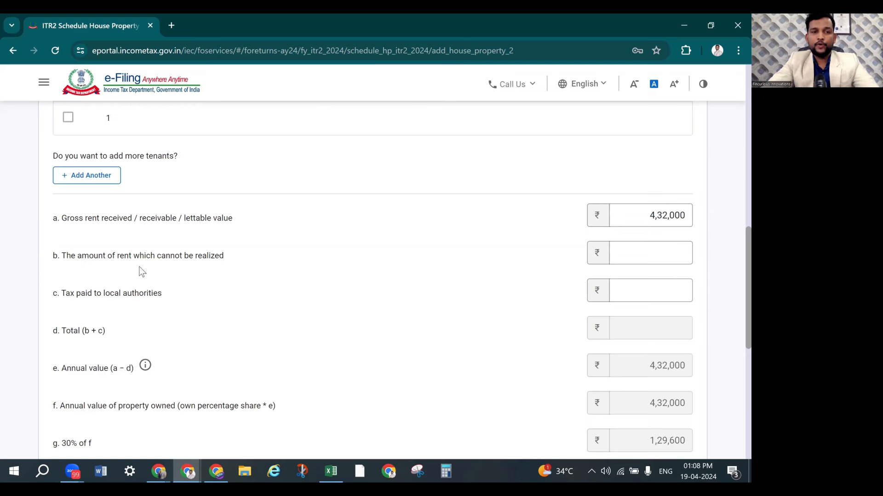
left_click(657, 256)
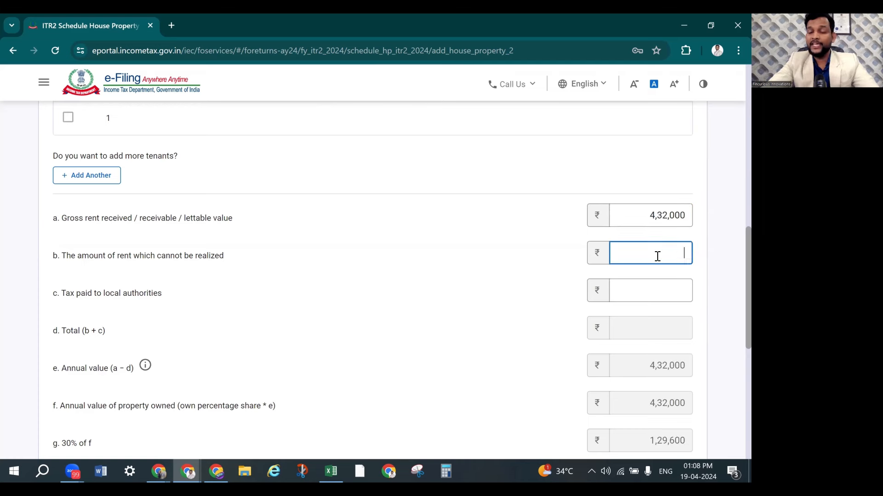
left_click(643, 301)
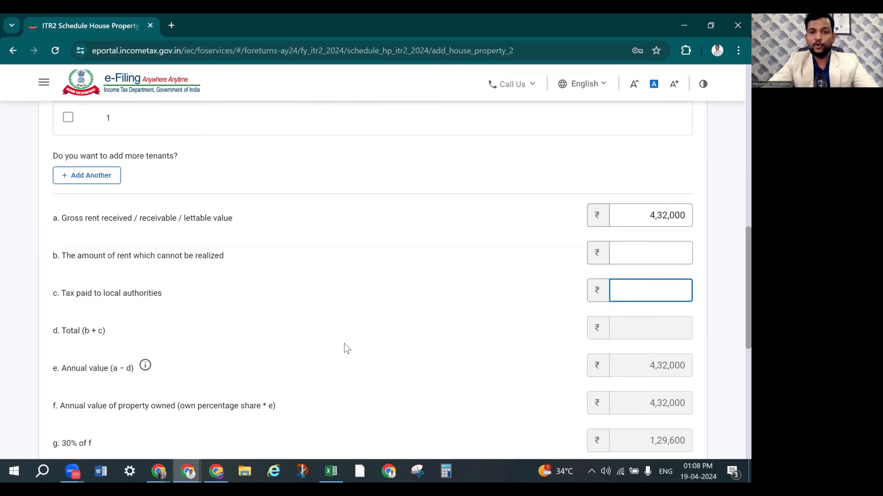
key("alt+Tab")
key("alt+Tab")
type("3600")
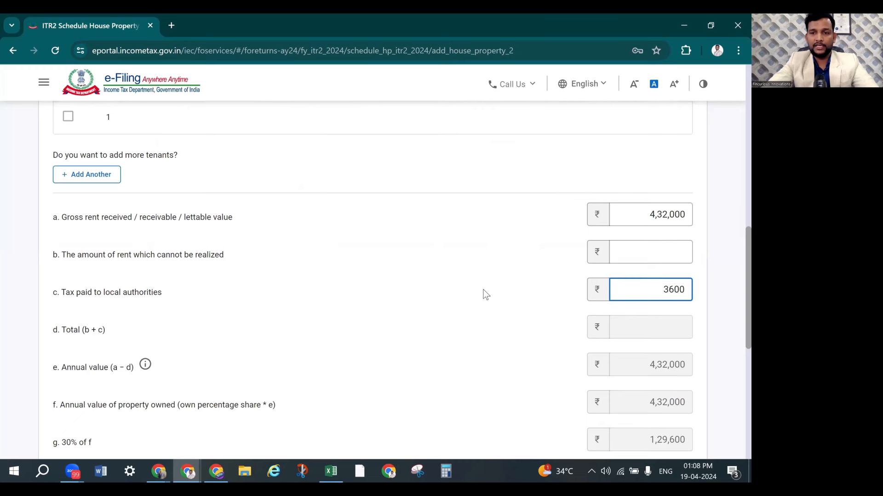
scroll(474, 292, "down", 3)
scroll(474, 292, "up", 1)
scroll(474, 292, "down", 1)
Recalculate totals to annual value 4,28,400 and income 2,99,880, matching the case study
left_click(301, 305)
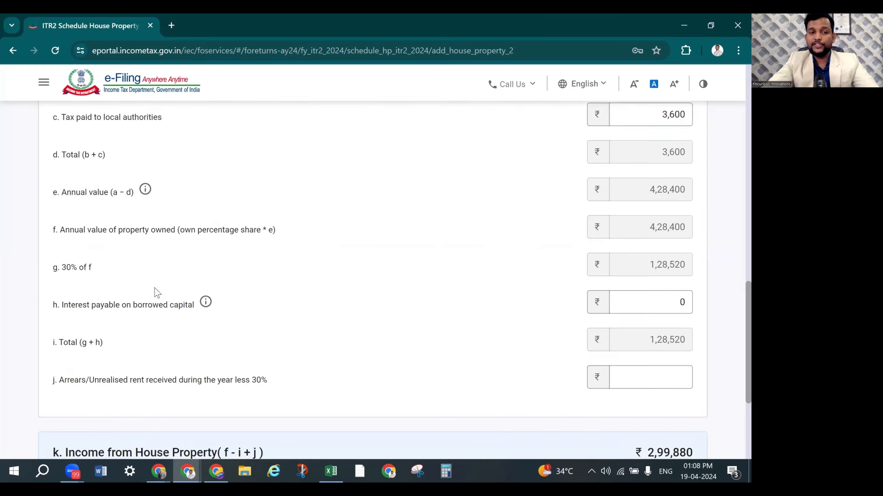
key("alt+Tab")
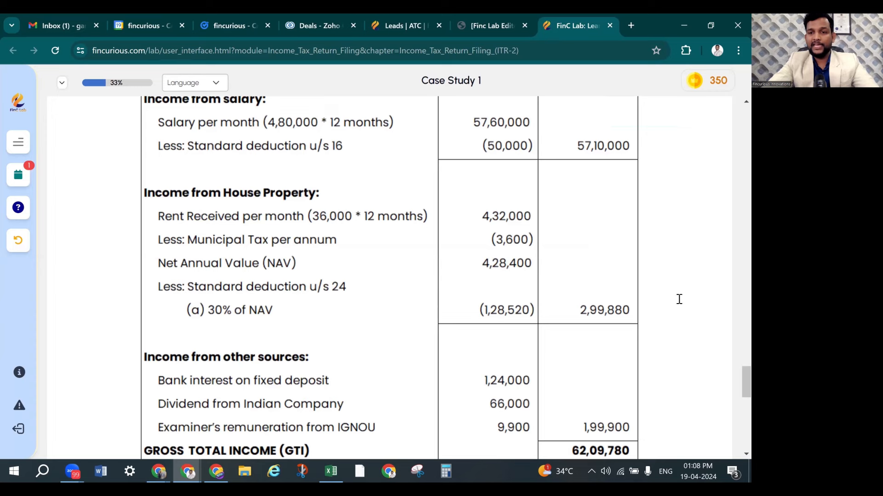
key("alt+Tab")
key("alt+Tab")
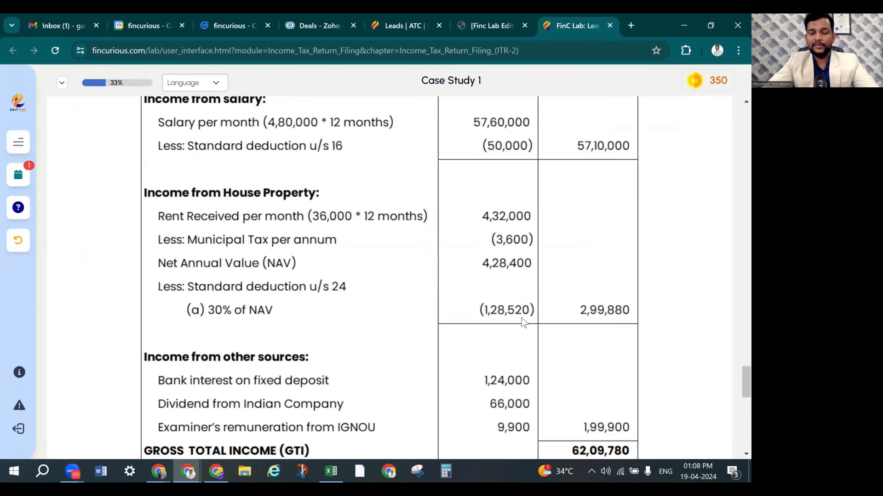
key("alt+Tab")
scroll(675, 303, "down", 2)
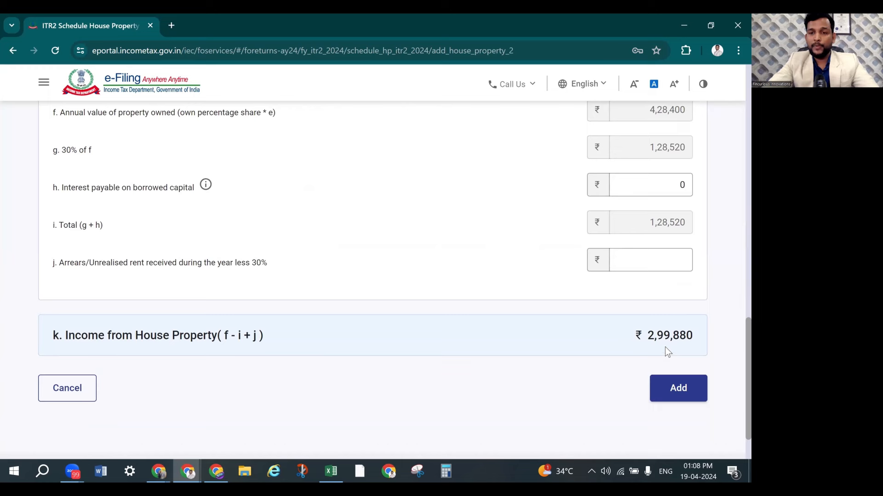
Save the let-out property as House Property1 (₹2,99,880) and begin adding a second property
left_click(688, 388)
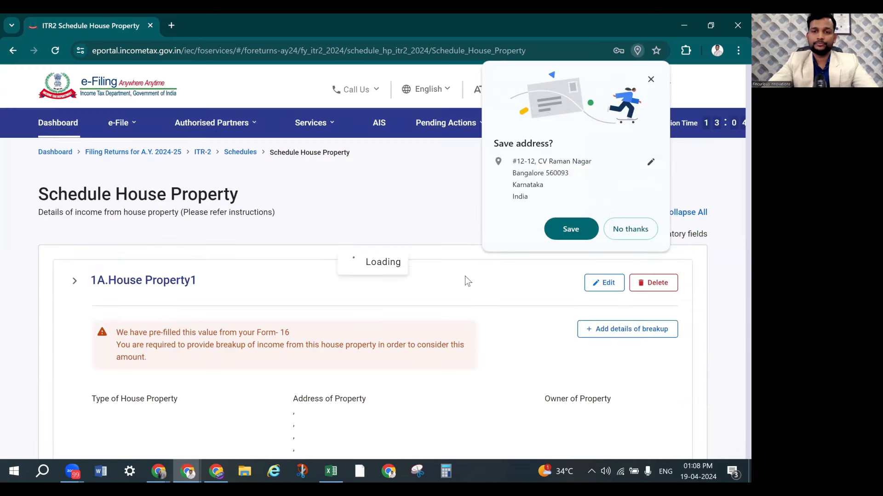
left_click(626, 229)
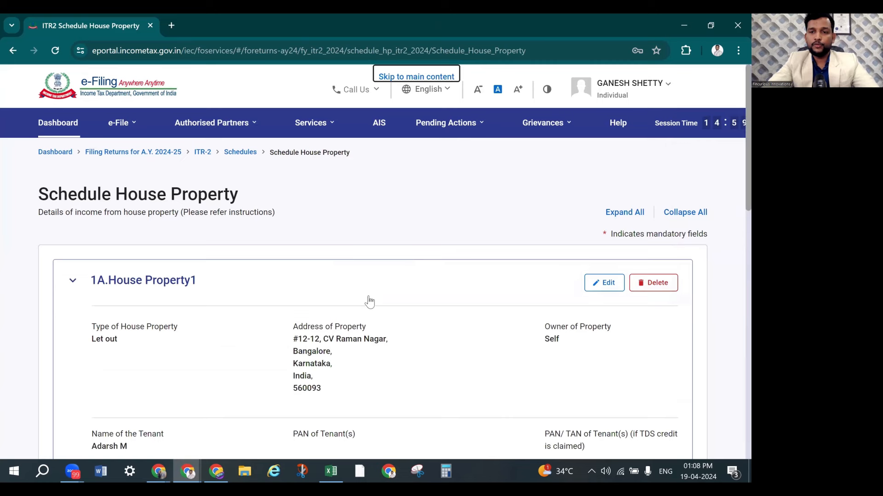
scroll(370, 302, "down", 3)
scroll(369, 302, "down", 9)
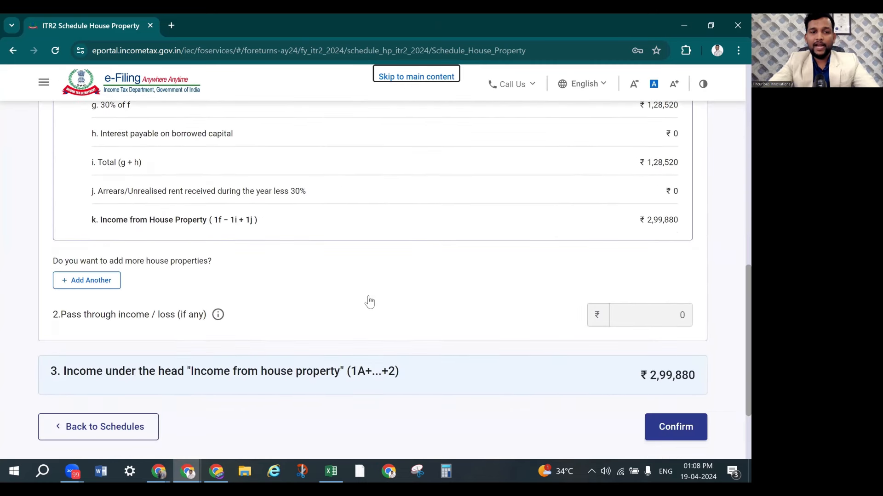
left_click(107, 288)
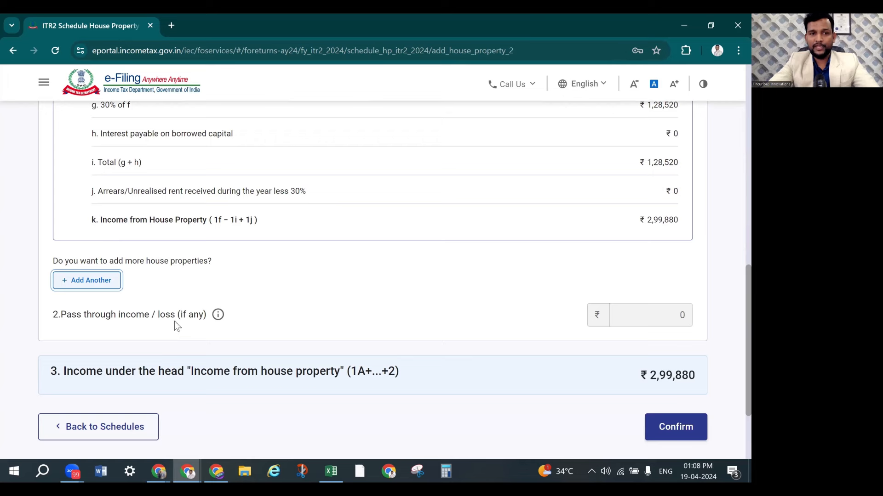
Fill in the second property's street address and city from the spreadsheet, with PIN 560004 (Karnataka)
left_click(130, 270)
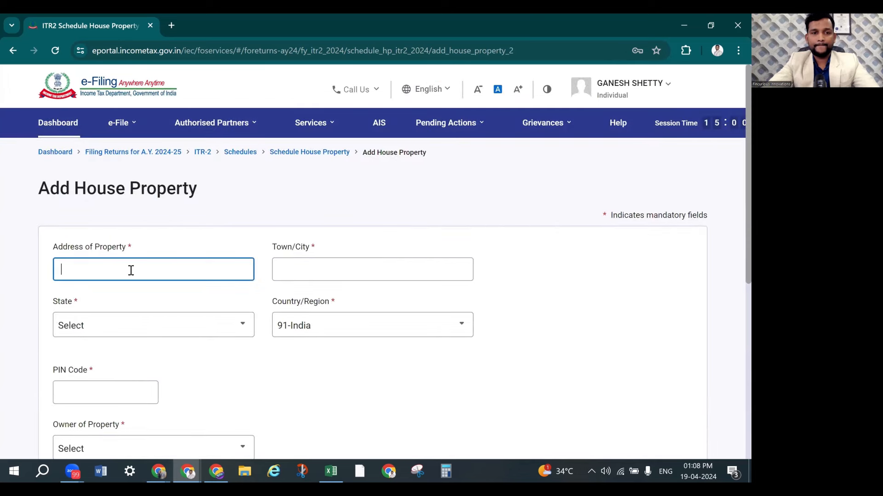
key("alt+Tab")
key("alt+Tab")
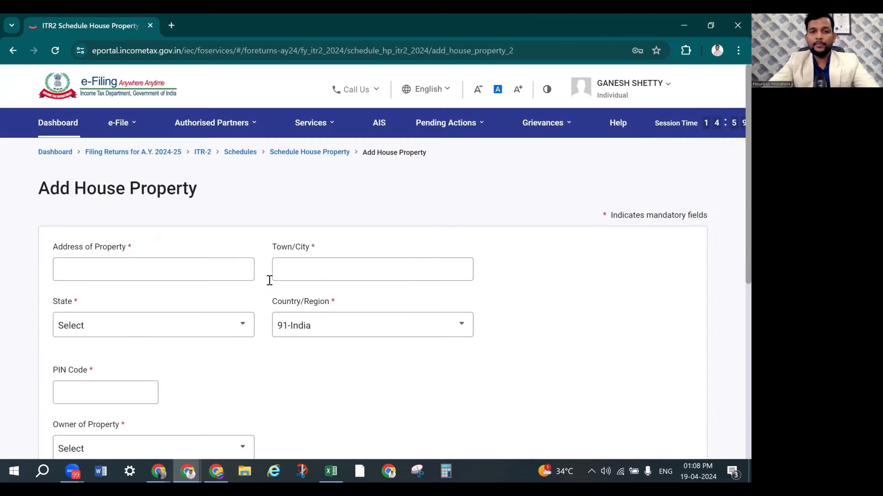
key("alt+Tab")
key("Tab")
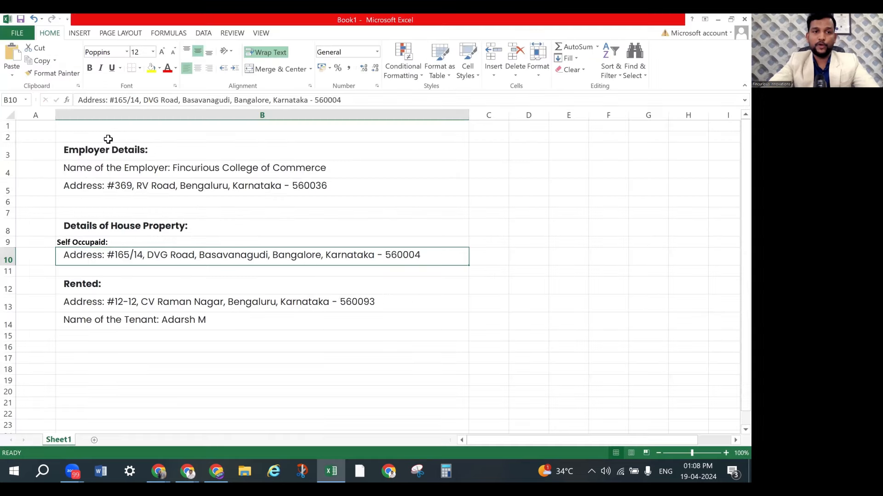
left_click_drag(109, 100, 231, 106)
key("ctrl+c")
key("alt+Tab")
key("ctrl+v")
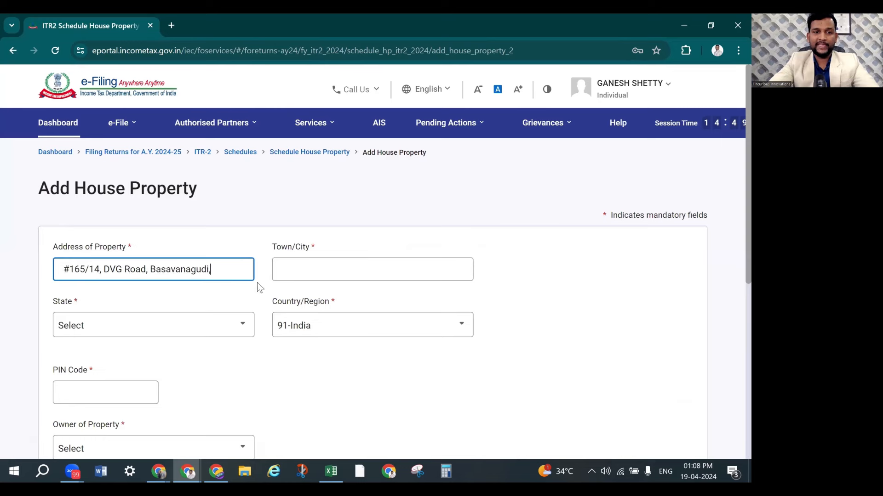
left_click(303, 269)
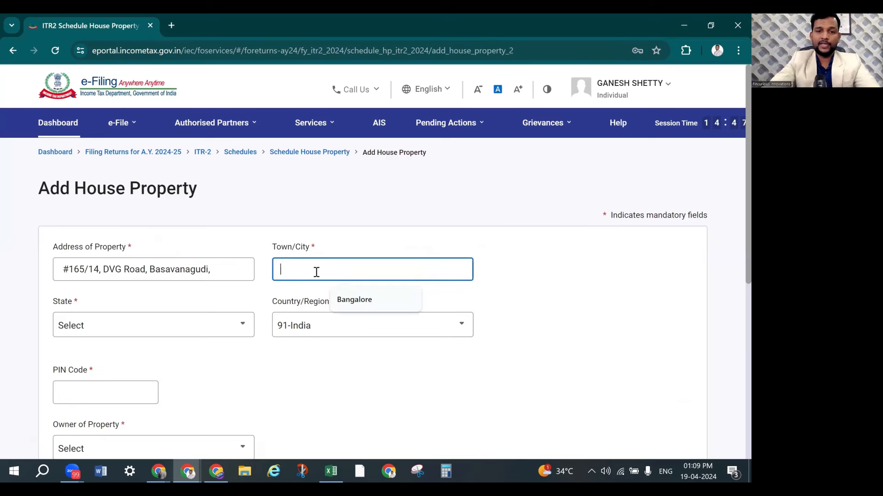
left_click(354, 300)
left_click(129, 388)
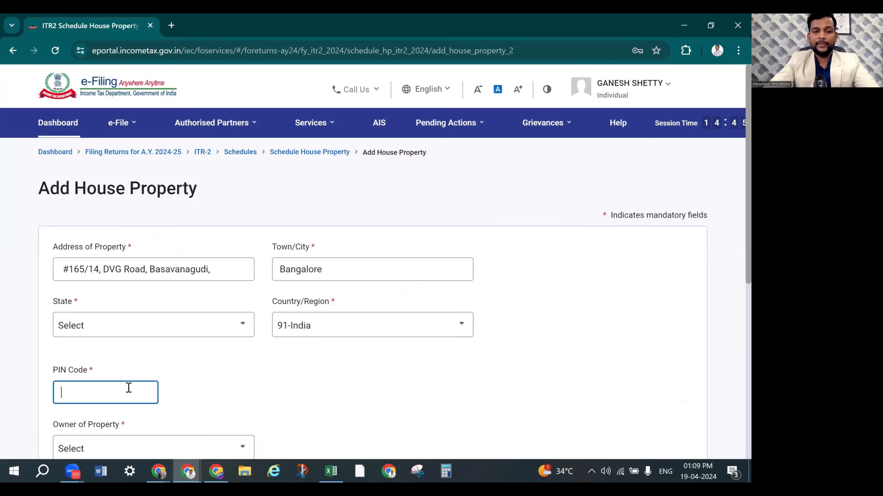
key("alt+Tab")
key("alt+Tab")
type("560004")
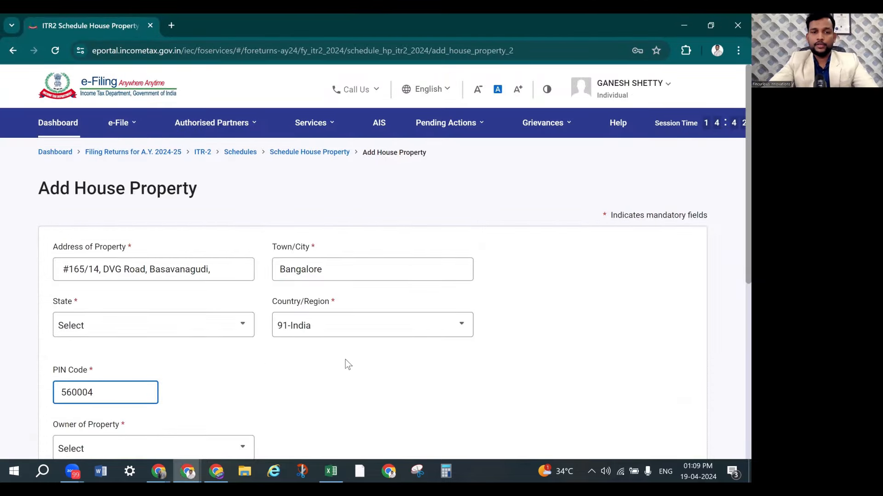
left_click(270, 344)
Set the owner to Self, not co-owned at 100% share, and the property type to Self occupied
scroll(206, 316, "down", 2)
scroll(206, 315, "down", 1)
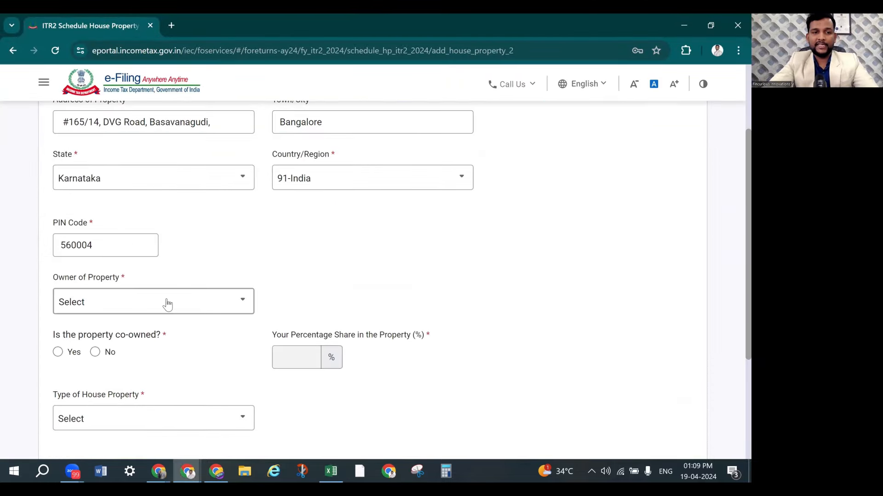
left_click(167, 302)
left_click(130, 362)
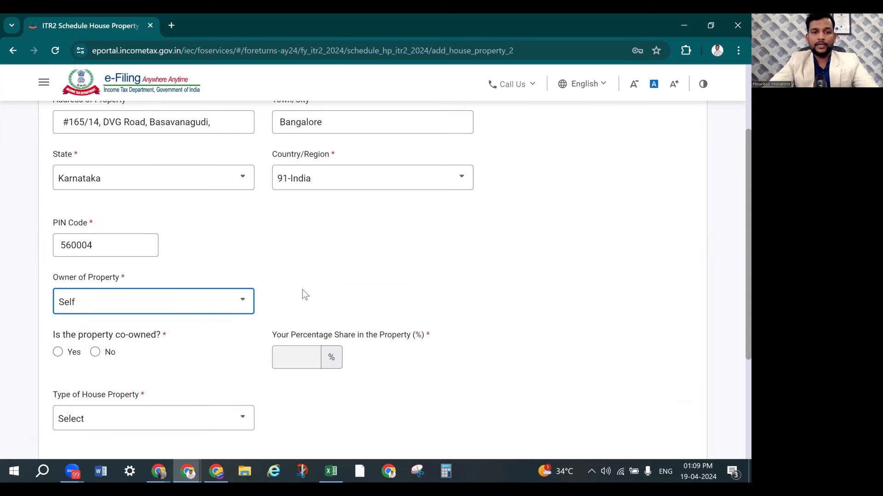
scroll(302, 288, "down", 2)
left_click(96, 235)
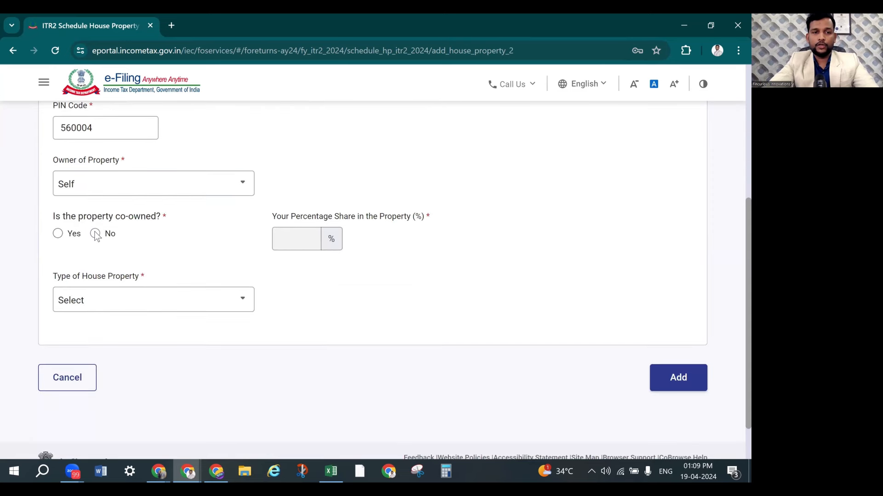
left_click(96, 234)
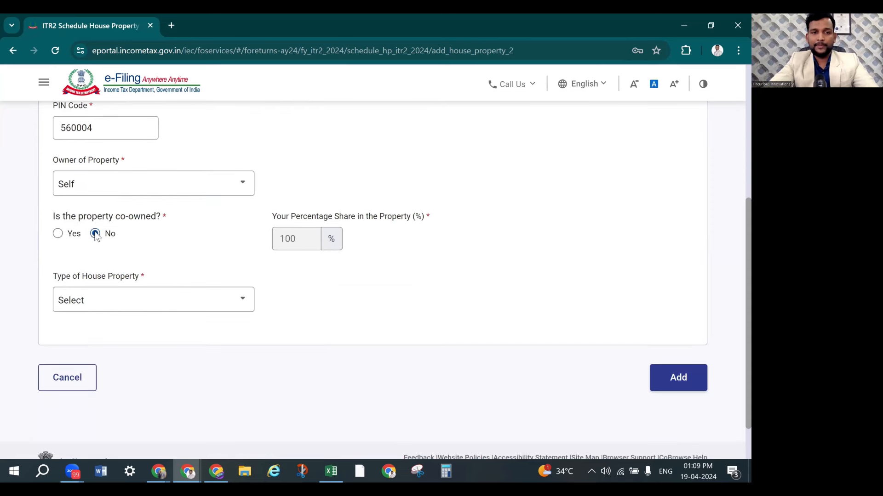
left_click(119, 308)
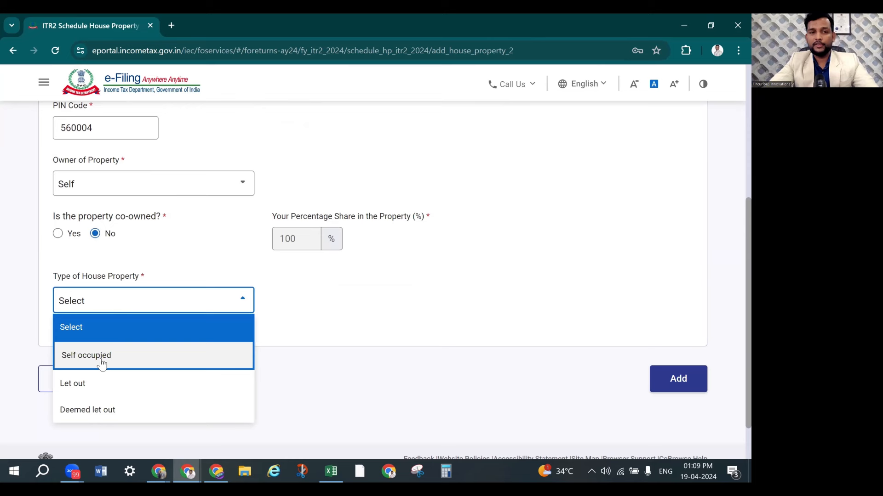
left_click(103, 357)
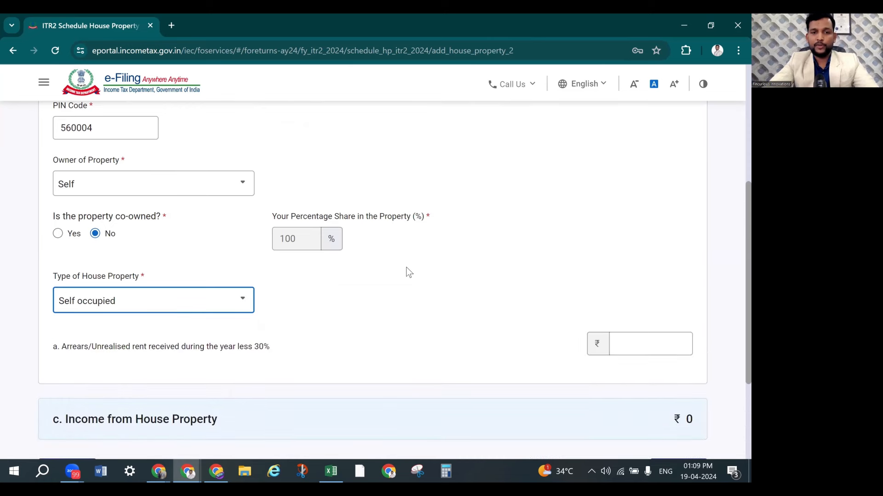
scroll(407, 269, "down", 1)
scroll(411, 275, "down", 2)
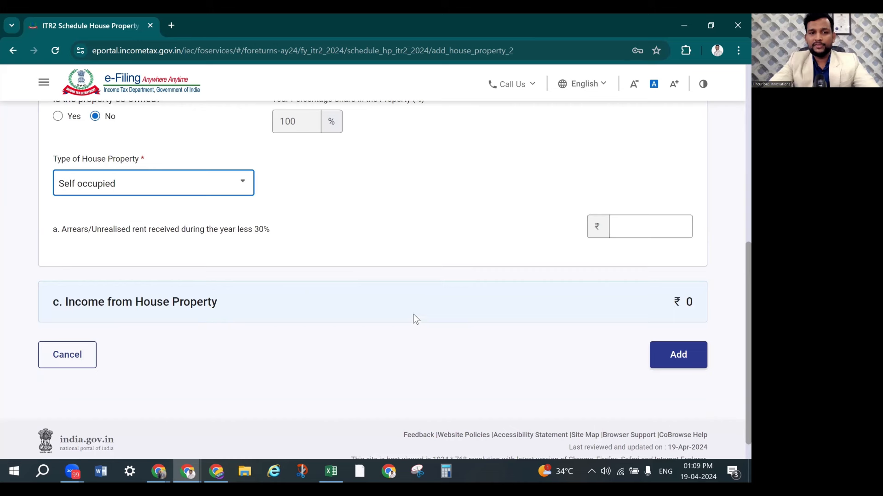
Add the self-occupied property as House Property2 at ₹0, keeping the ₹2,99,880 total
left_click(683, 368)
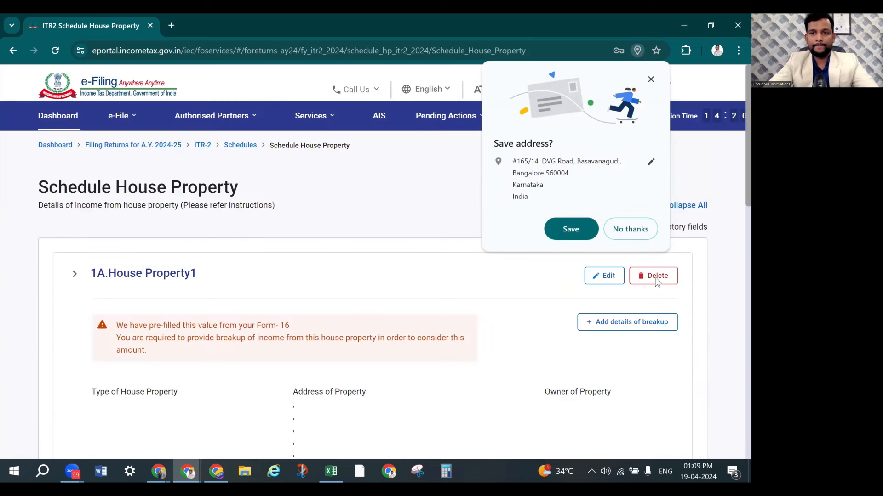
left_click(633, 230)
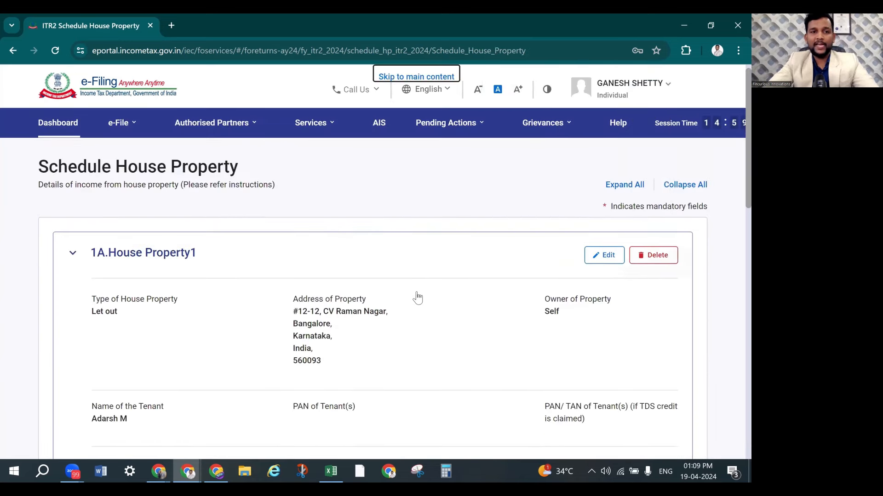
scroll(418, 298, "down", 1)
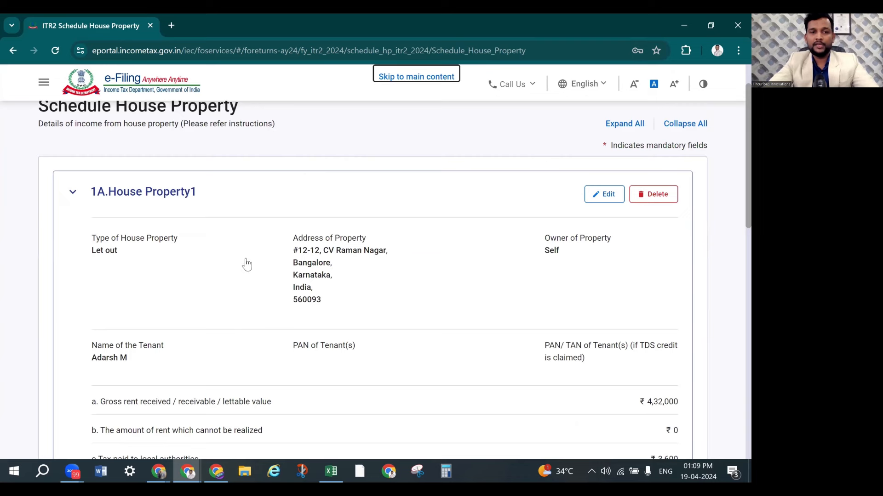
scroll(253, 285, "down", 4)
scroll(258, 291, "down", 6)
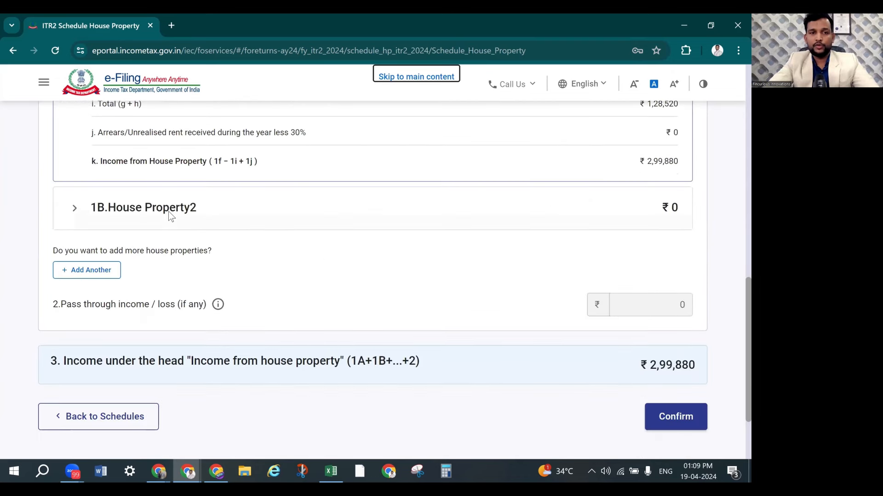
scroll(581, 337, "down", 2)
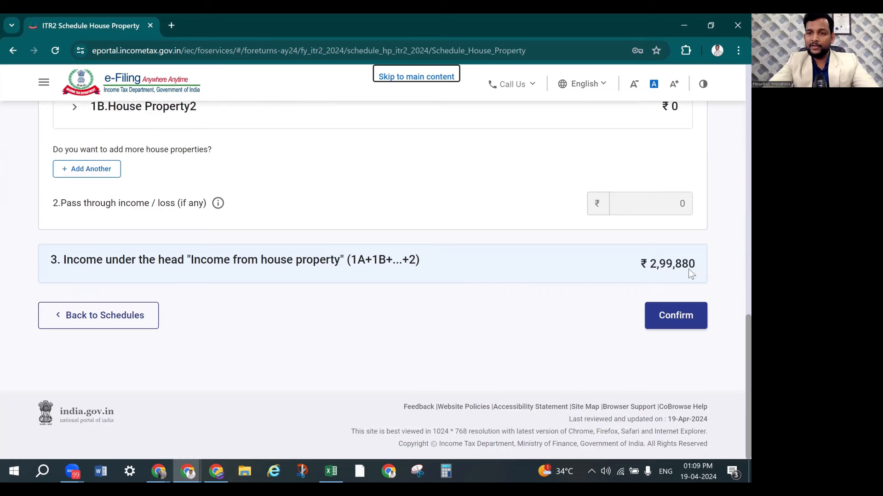
Confirm Schedule House Property, then open Schedule Income from Other Sources from the summary
left_click(688, 320)
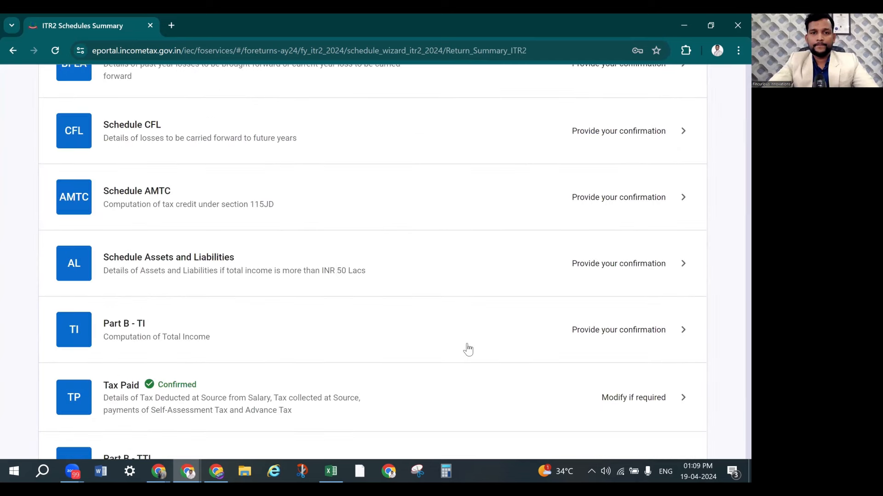
scroll(481, 289, "down", 5)
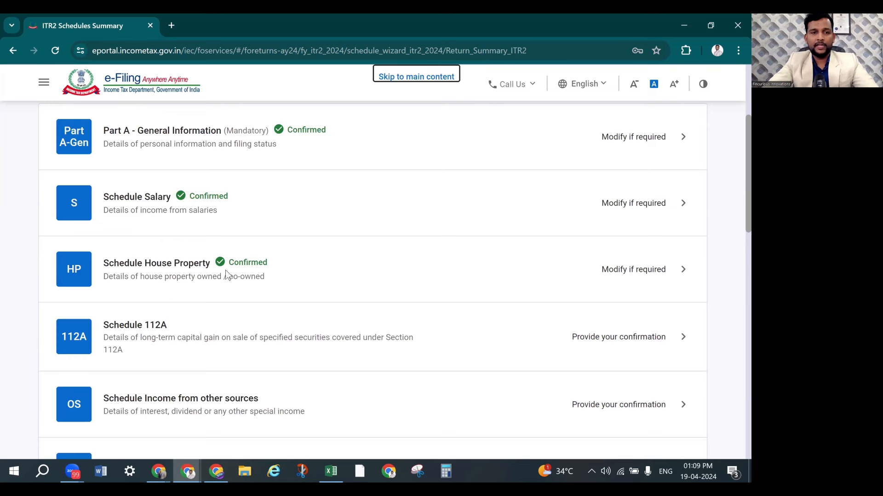
scroll(287, 283, "down", 1)
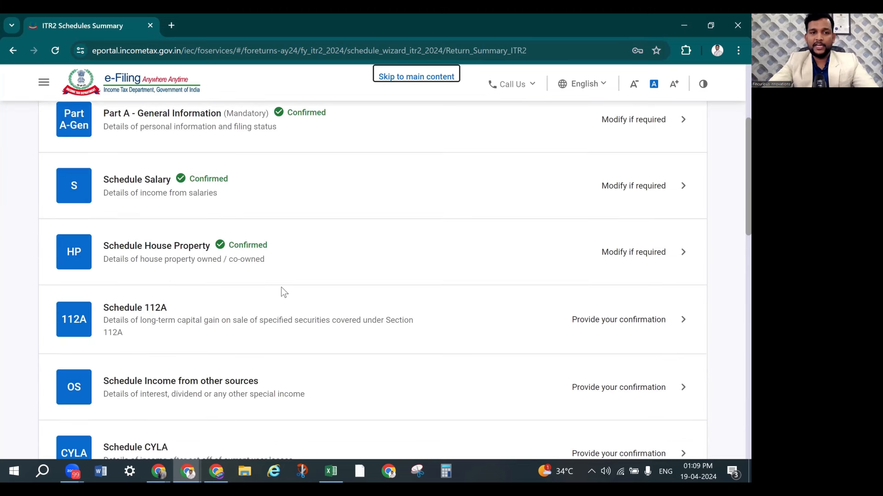
scroll(280, 322, "down", 1)
scroll(283, 331, "down", 1)
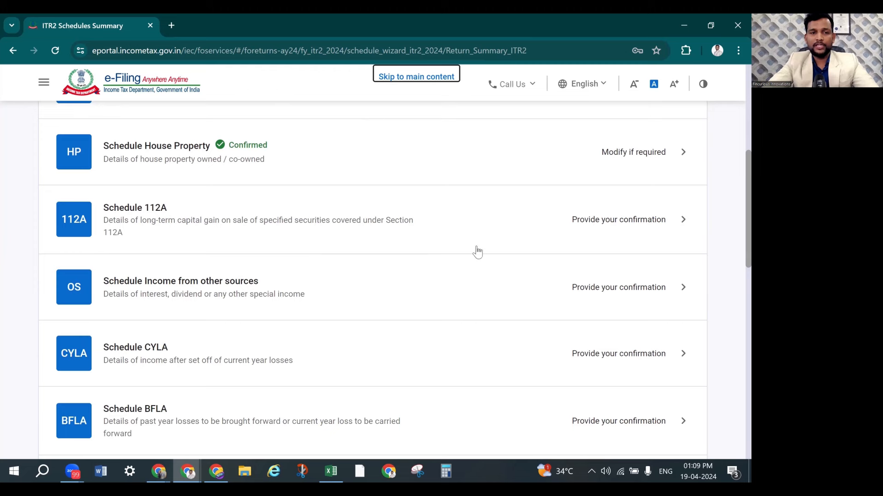
left_click(655, 291)
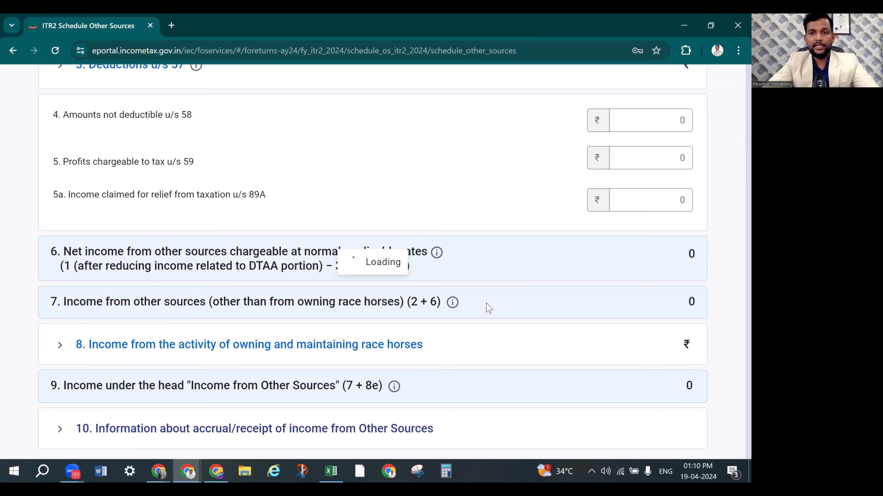
key("alt+Tab")
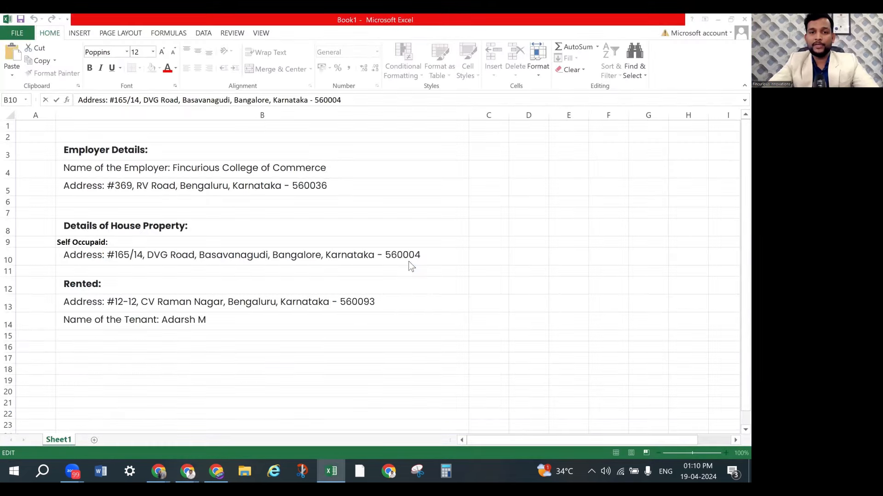
key("alt+Tab")
key("Tab")
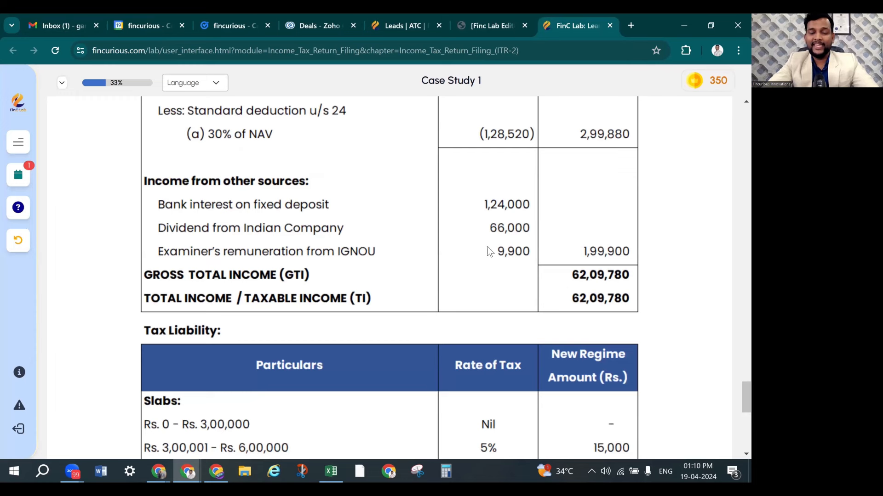
key("alt+Tab")
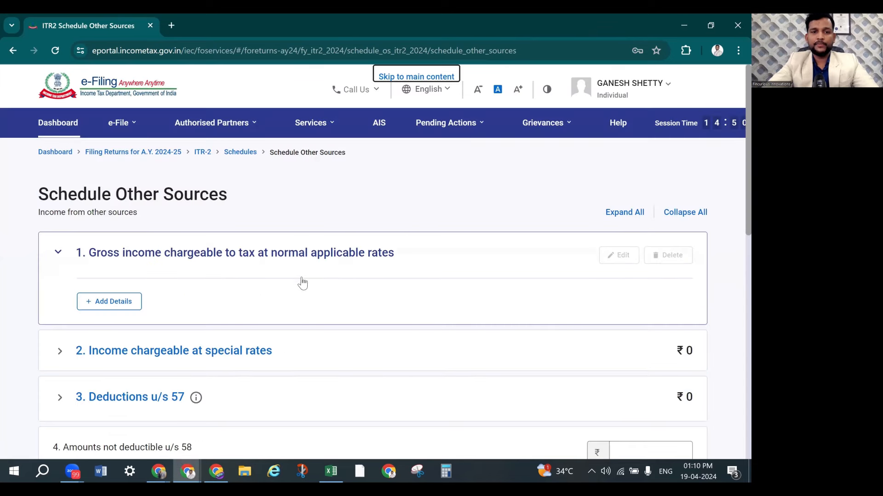
scroll(347, 268, "down", 2)
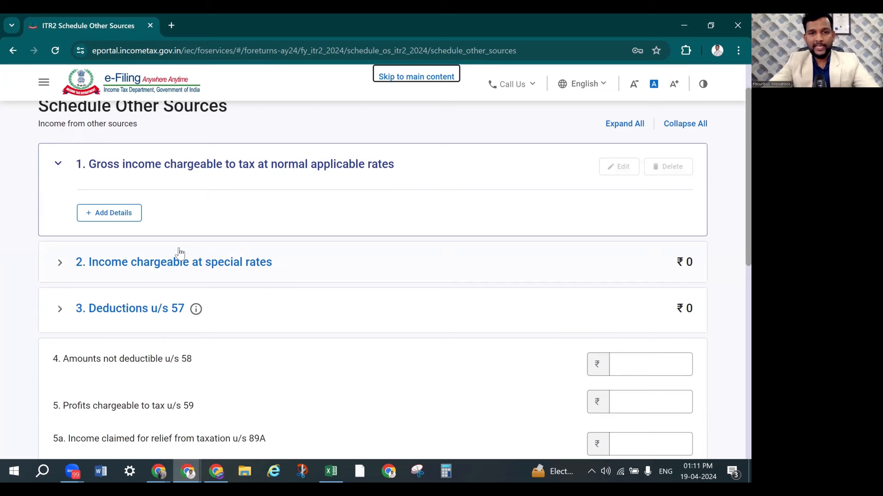
Add a Dividends, Gross entry with 66000 as Dividend income [other than (ii)]
left_click(125, 216)
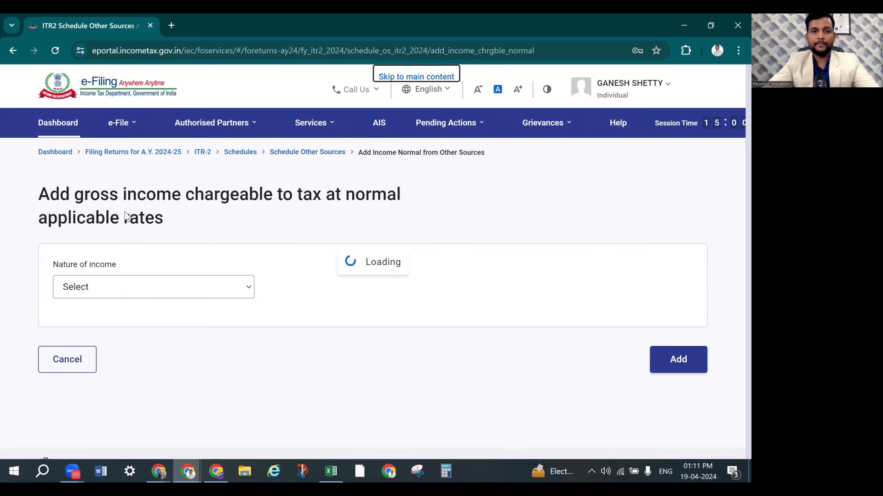
left_click(99, 286)
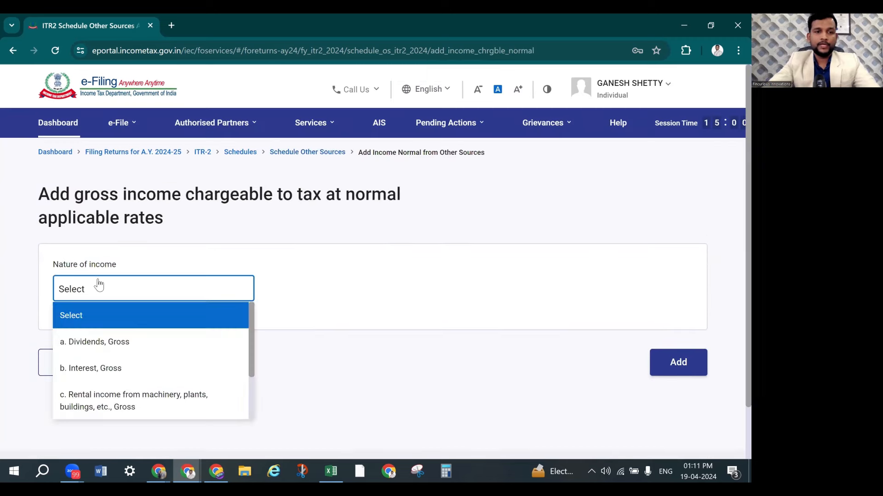
left_click(119, 347)
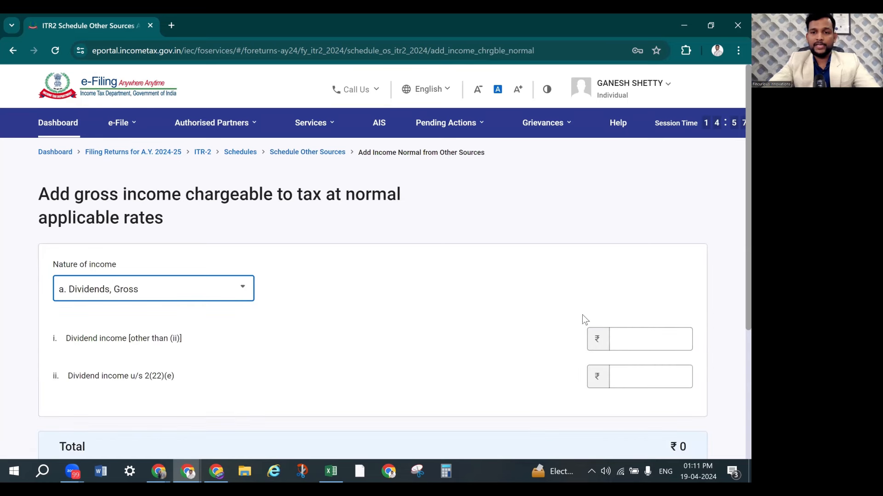
key("alt+Tab")
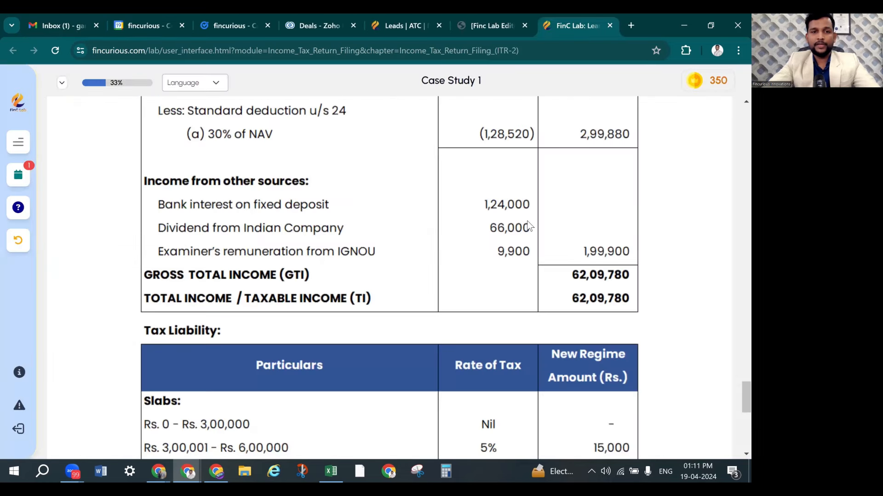
key("alt+Tab")
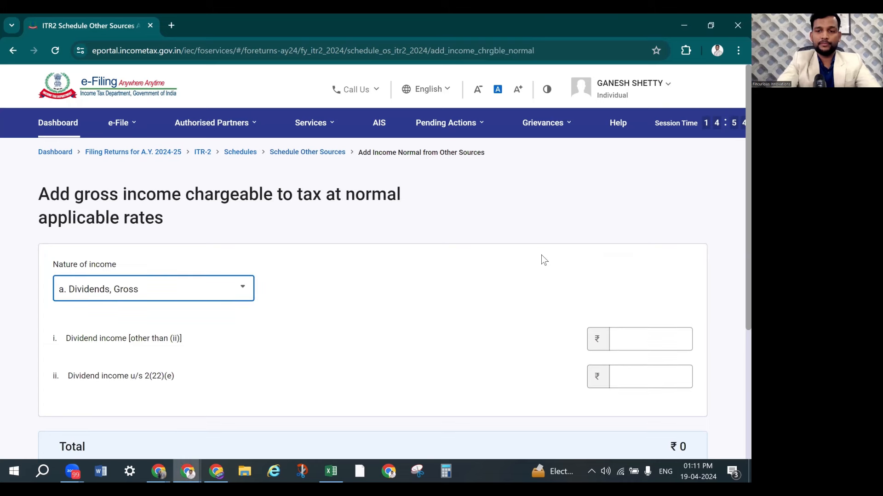
left_click(647, 339)
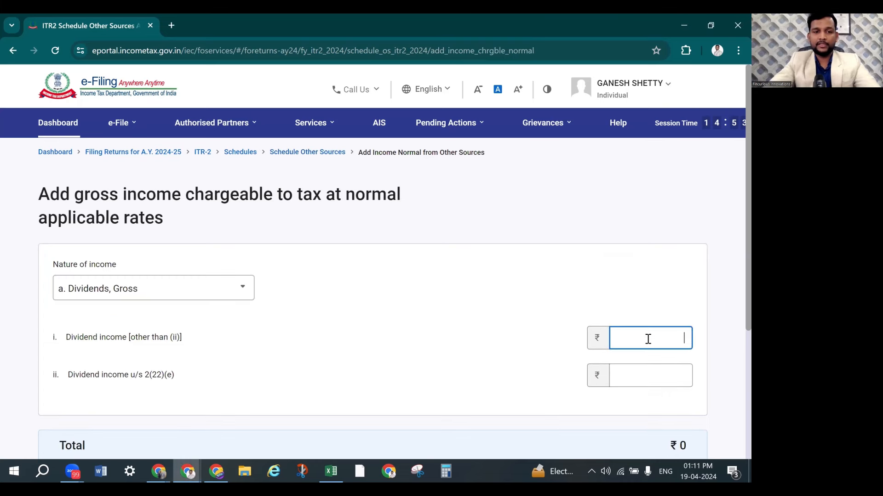
type("66000")
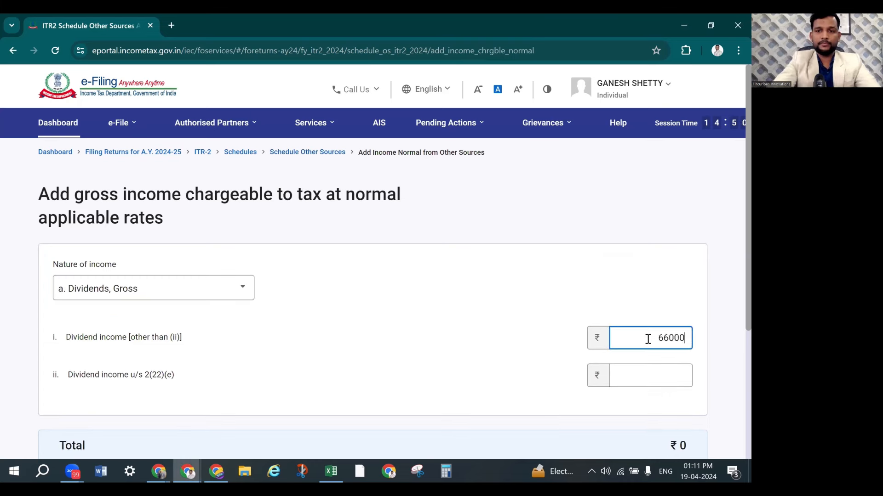
scroll(530, 252, "down", 4)
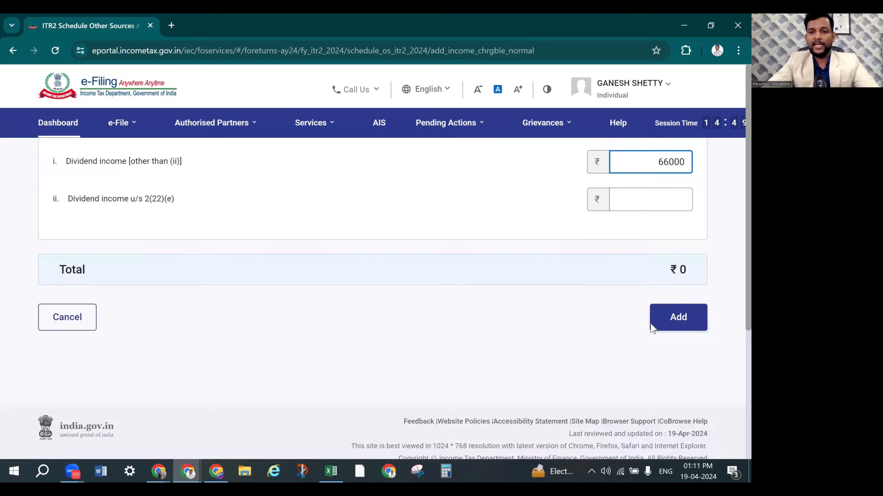
left_click(673, 347)
scroll(673, 347, "down", 3)
left_click(678, 311)
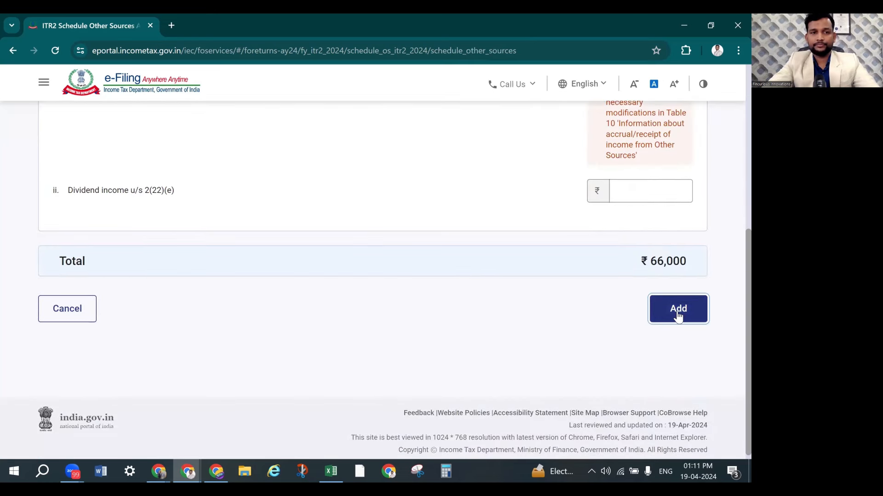
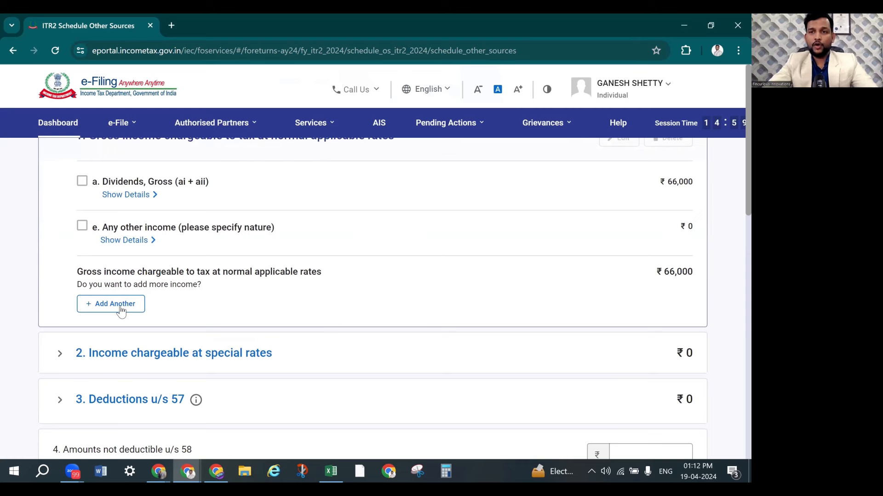
Add another other-sources entry with 'b. Interest, Gross' as the nature of income
left_click(120, 309)
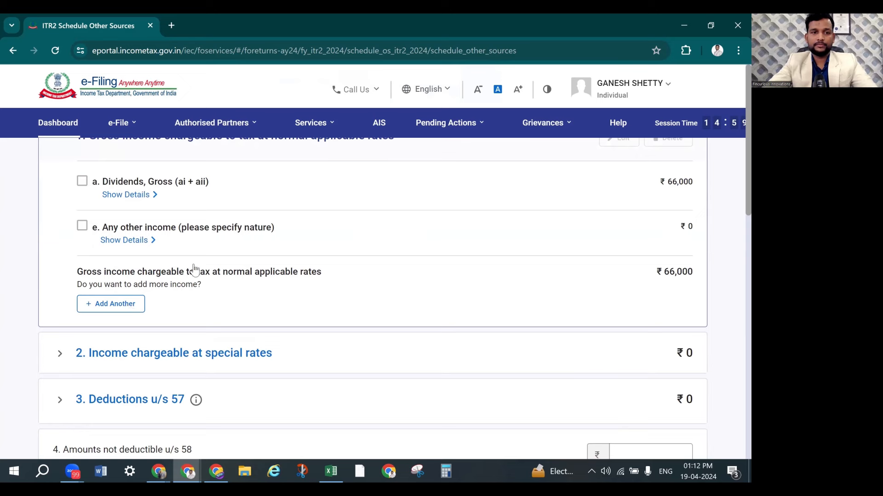
left_click(190, 292)
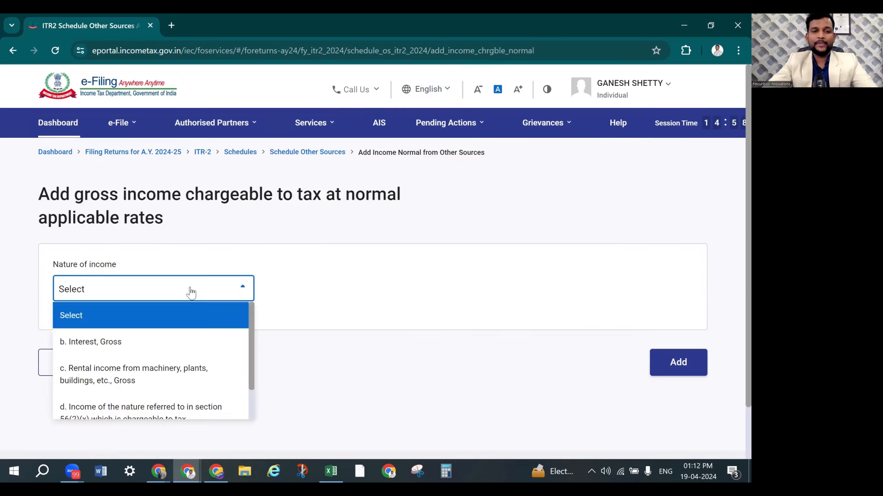
left_click(144, 348)
scroll(503, 305, "down", 3)
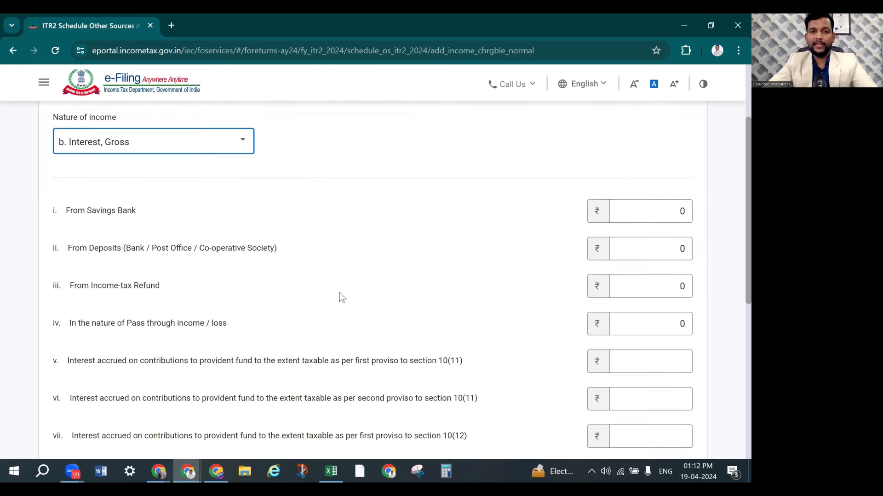
Enter 124000 as interest From Deposits and add it to the schedule
key("alt+Tab")
key("alt+Tab")
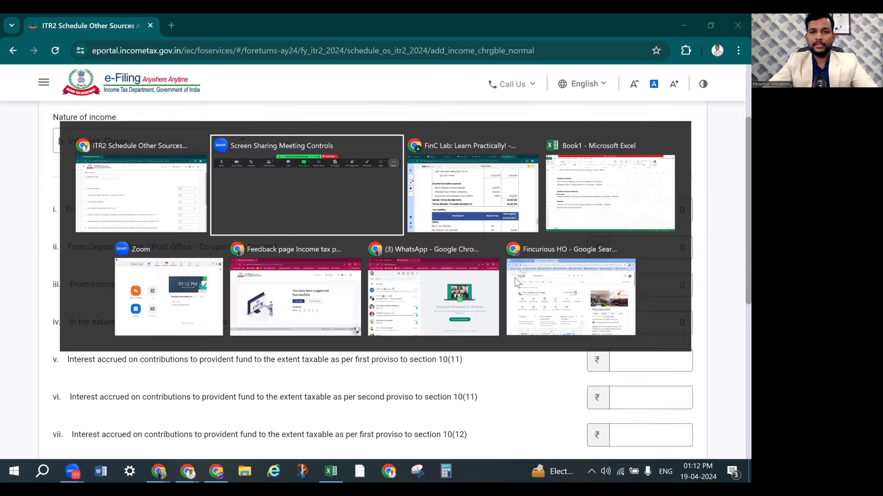
key("alt+Tab")
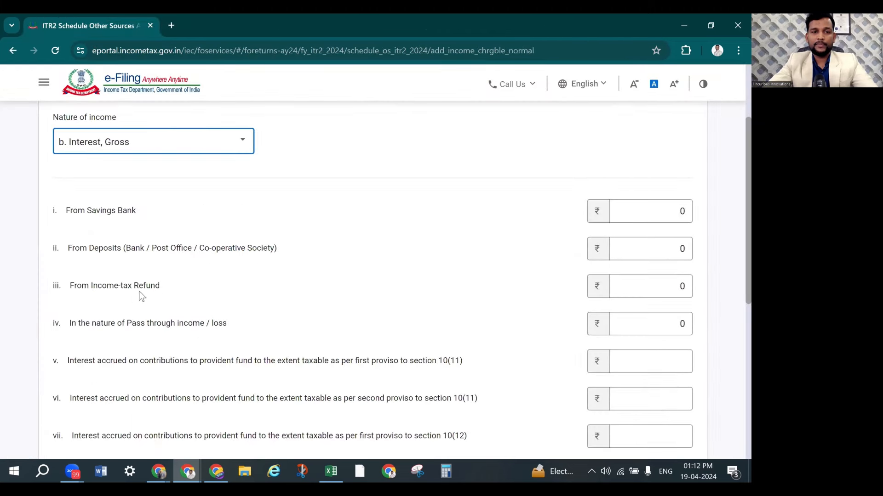
scroll(167, 275, "up", 1)
scroll(167, 274, "down", 2)
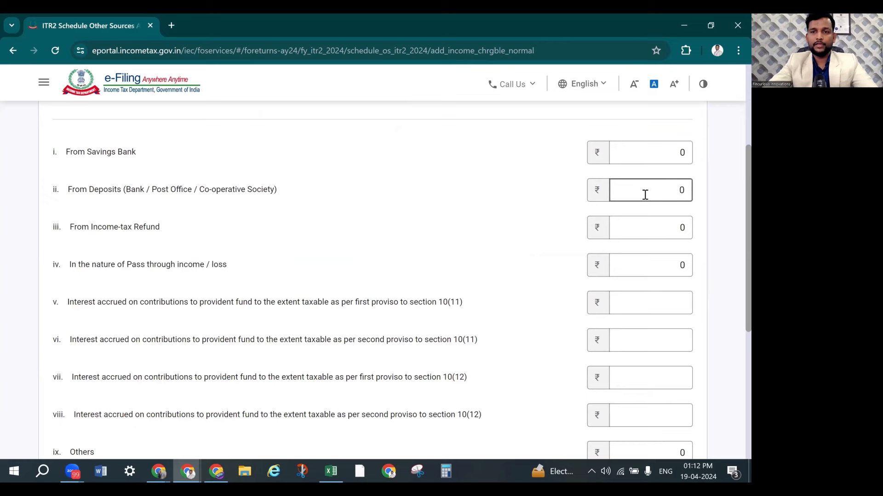
key("alt+Tab")
key("alt+Tab")
left_click(645, 194)
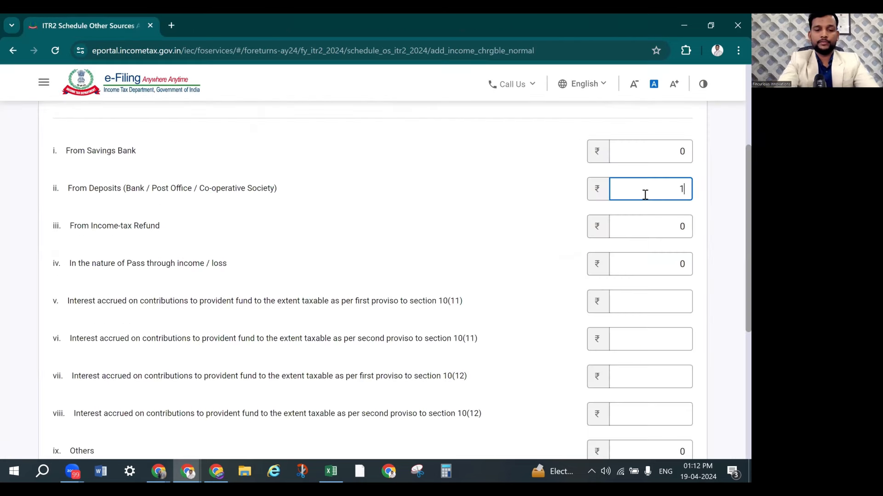
type("124000")
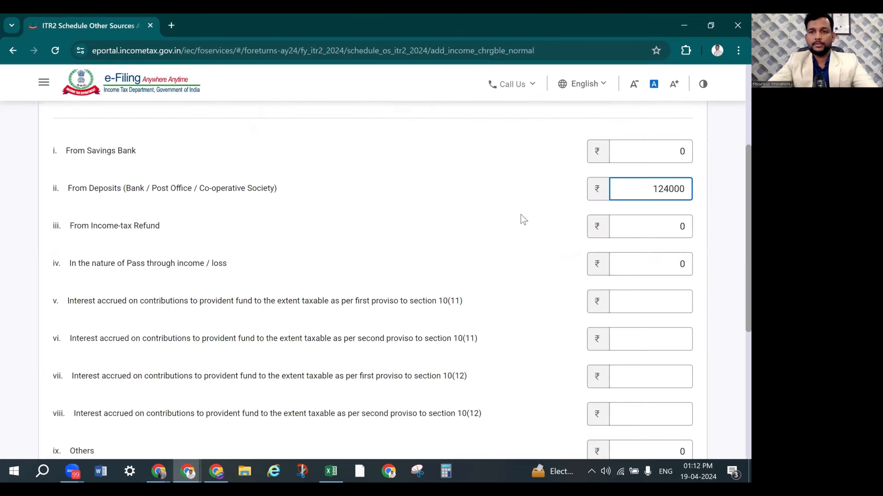
scroll(524, 226, "down", 5)
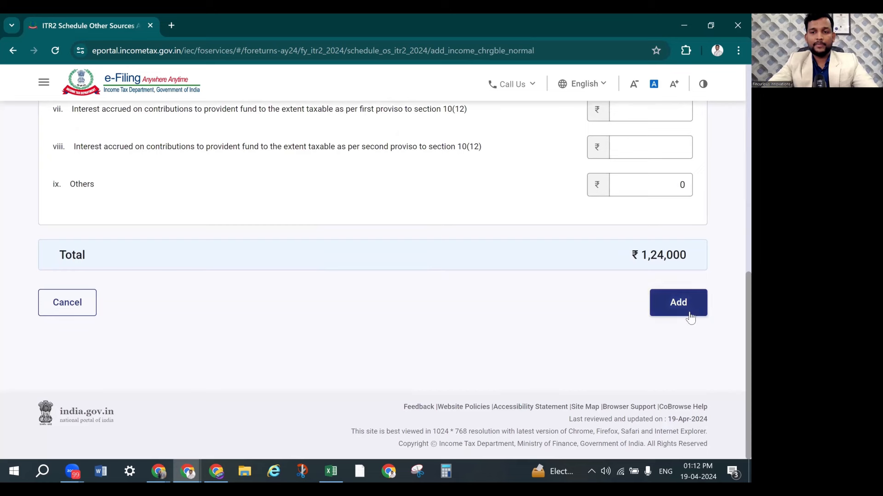
left_click(690, 316)
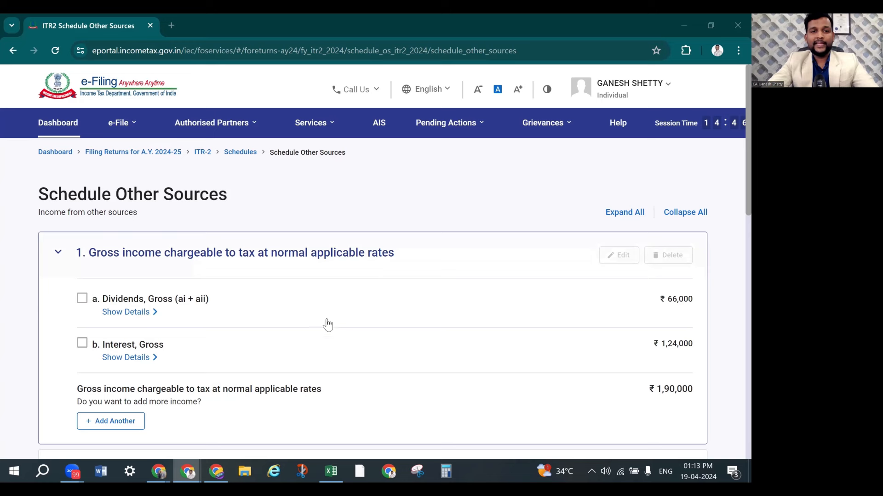
Add another other-sources entry with 'e. Any other income' as the nature
scroll(193, 351, "down", 1)
scroll(193, 351, "down", 1)
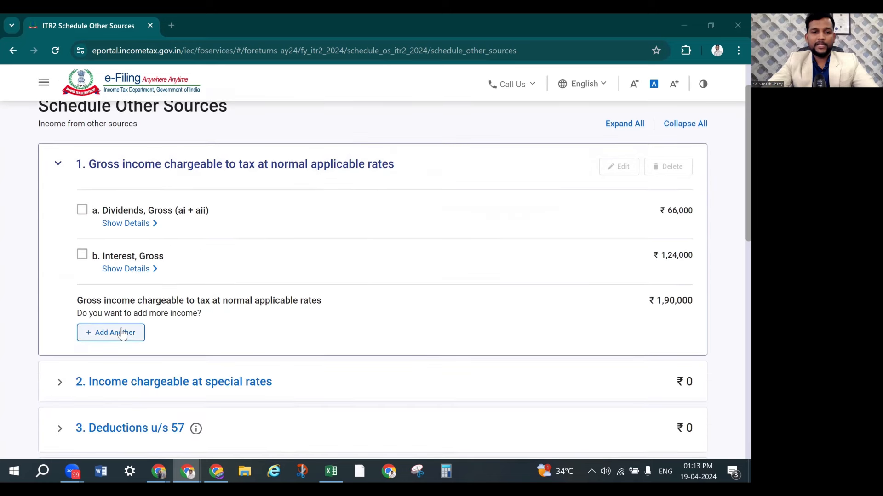
left_click(121, 337)
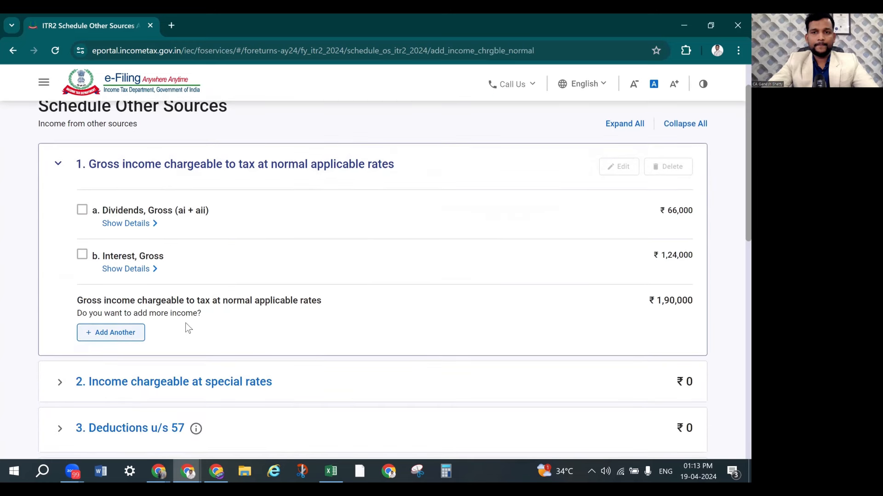
left_click(137, 297)
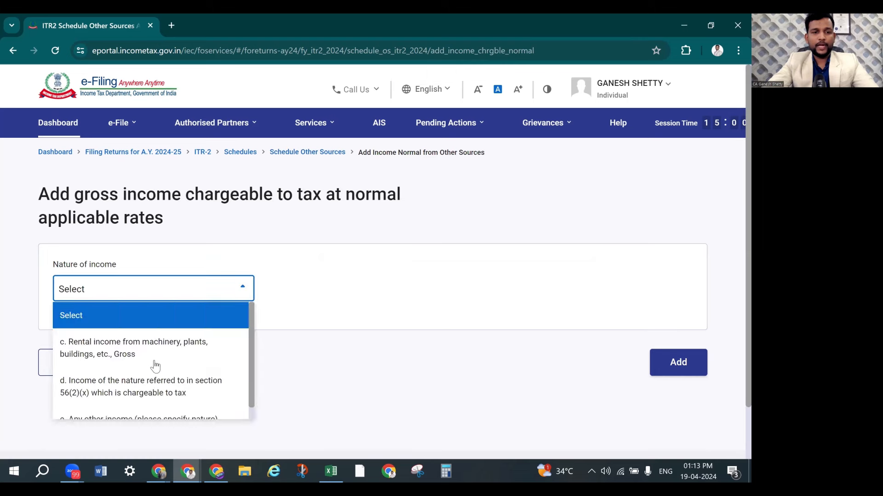
scroll(154, 366, "down", 1)
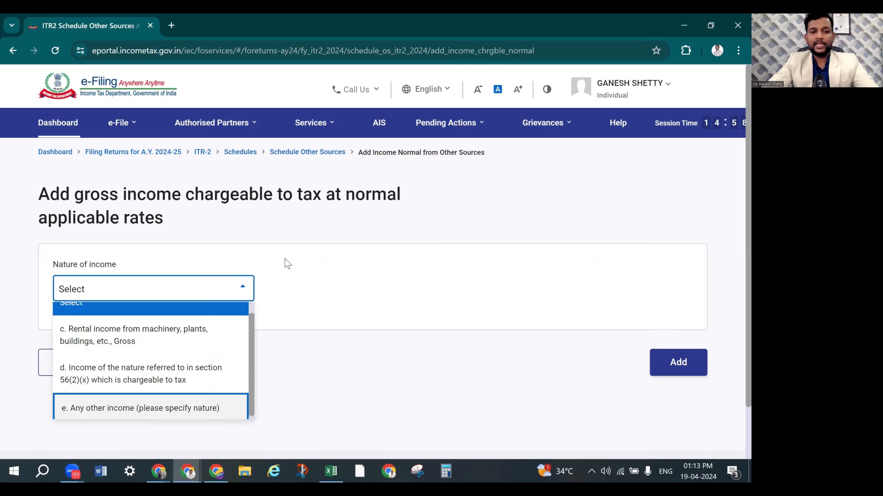
key("Return")
scroll(314, 267, "down", 3)
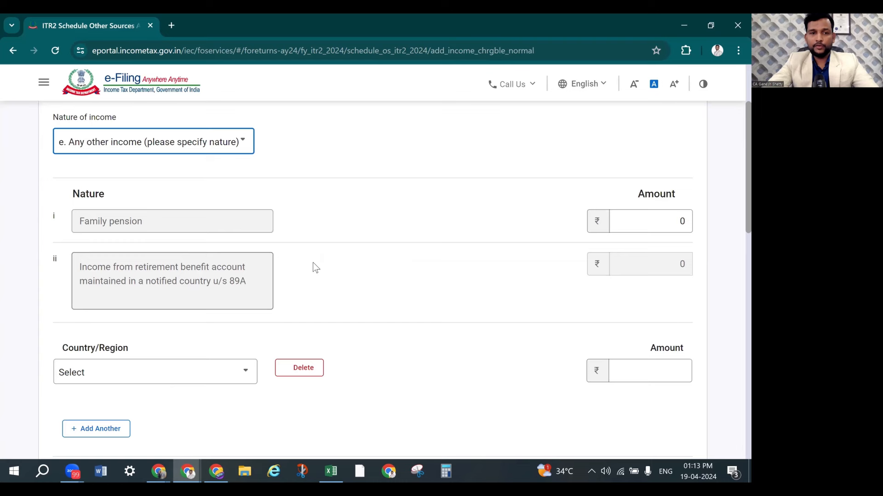
scroll(315, 268, "down", 5)
scroll(318, 271, "down", 4)
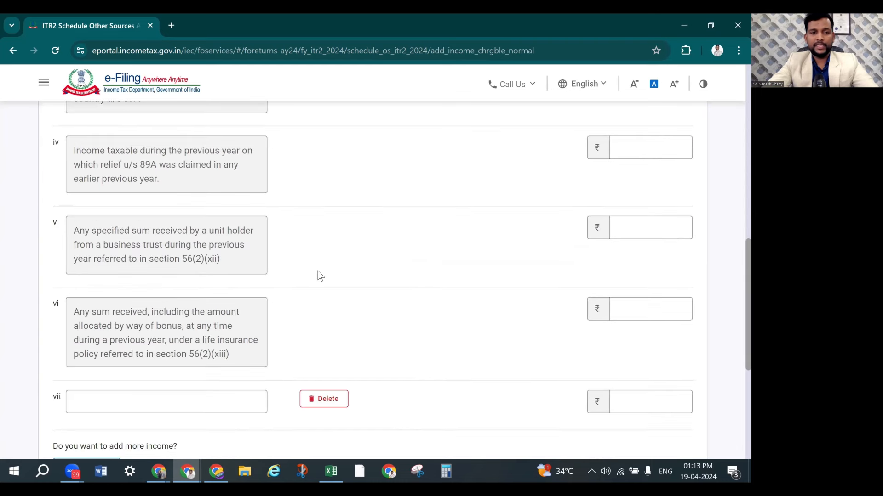
scroll(152, 288, "down", 3)
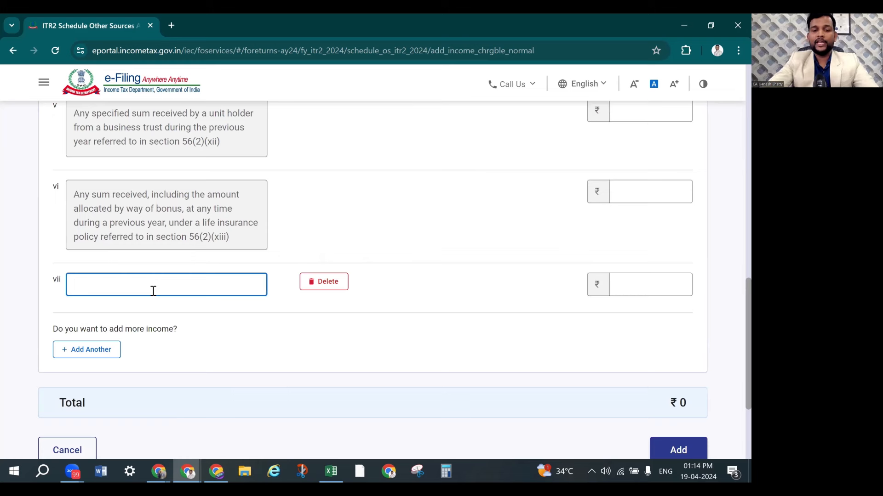
Describe row vii as the IGNOU remuneration with amount 9900 and add it
type("Remm")
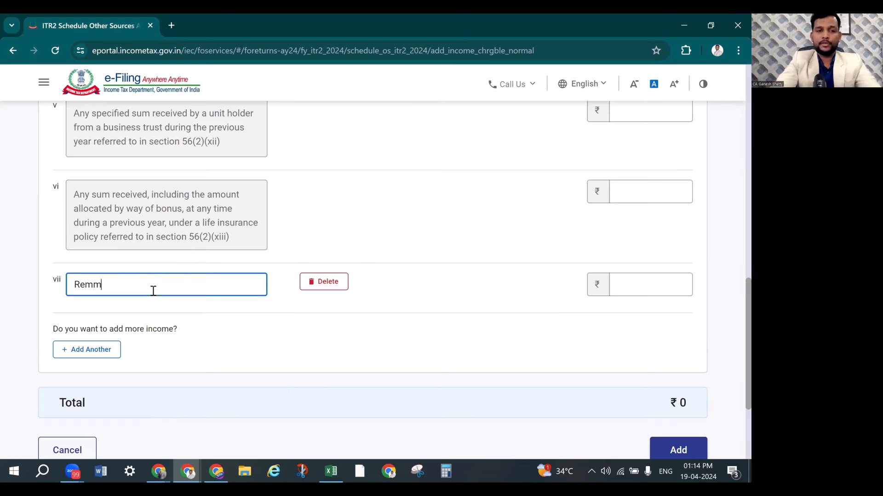
type("uneration")
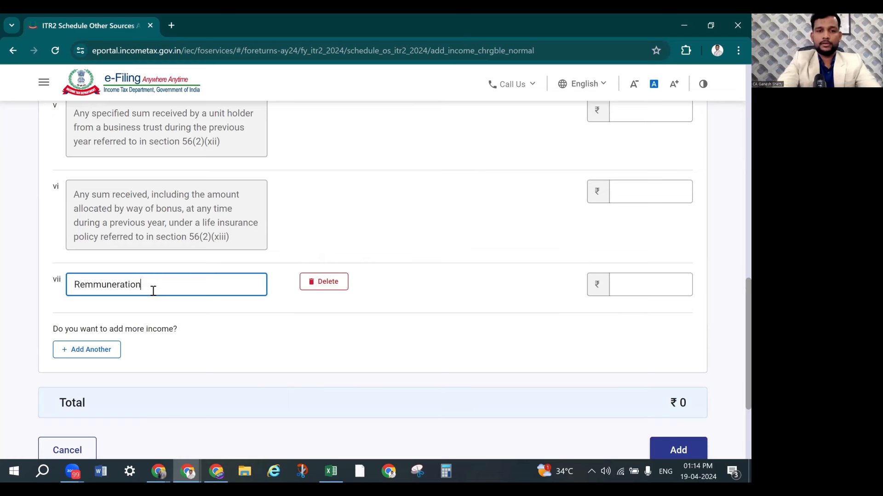
type(" form")
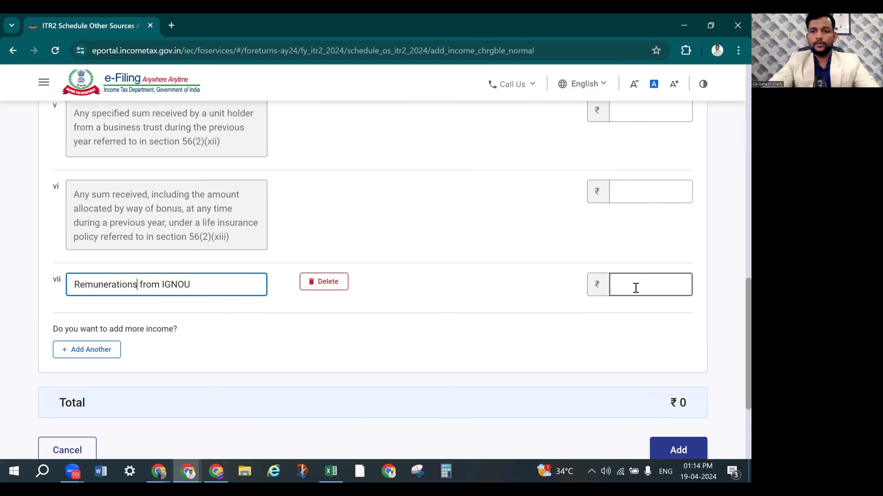
left_click(635, 288)
type("9900")
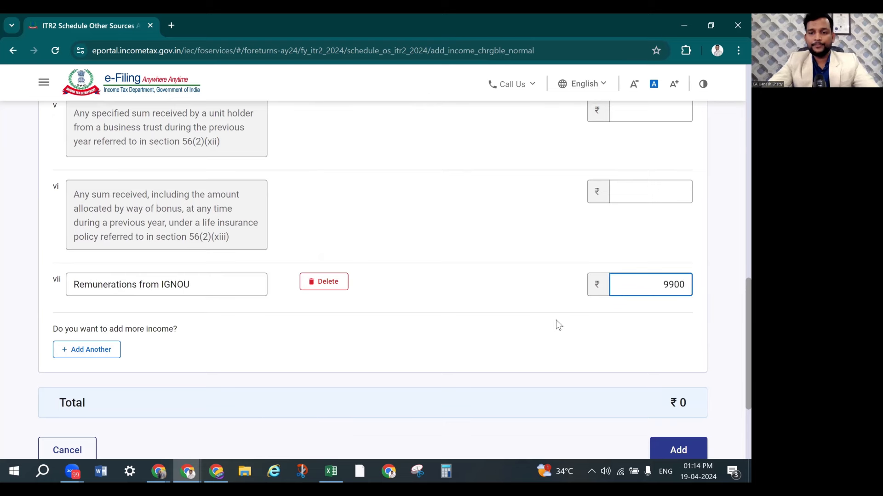
scroll(556, 322, "down", 3)
left_click(672, 340)
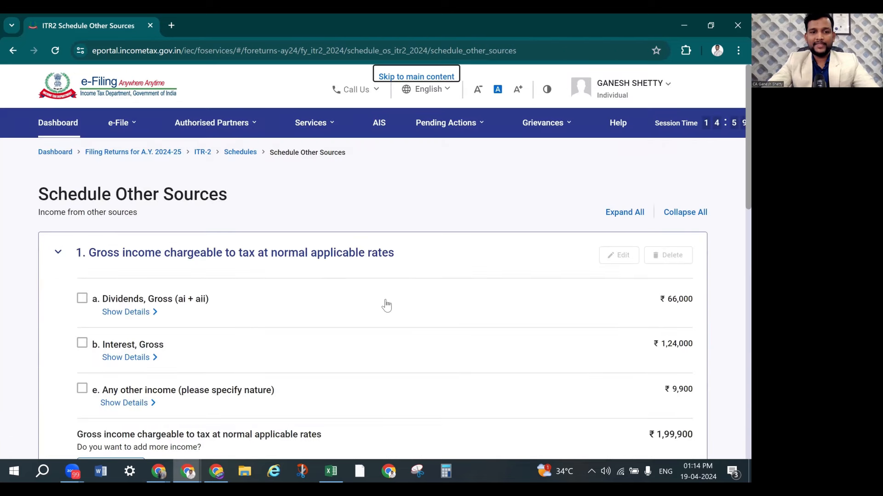
Scroll to the bottom of Schedule Other Sources to reach its Confirm button
scroll(387, 305, "down", 1)
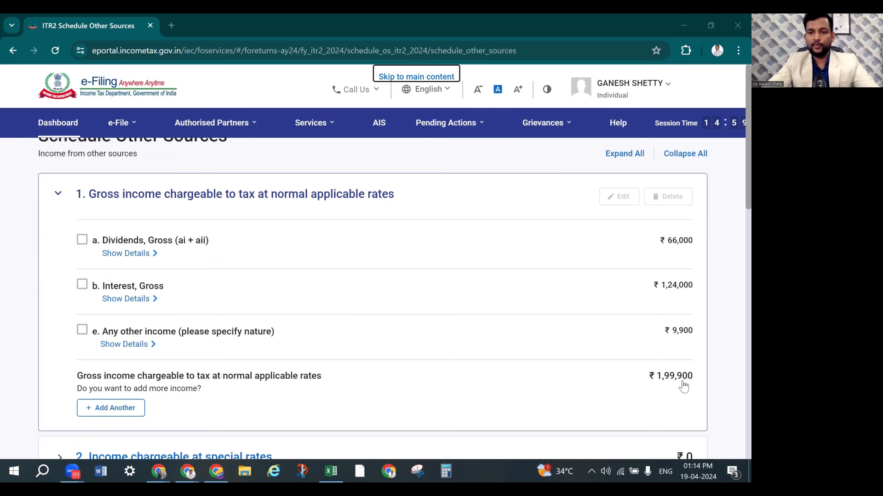
scroll(594, 340, "down", 5)
scroll(593, 341, "down", 2)
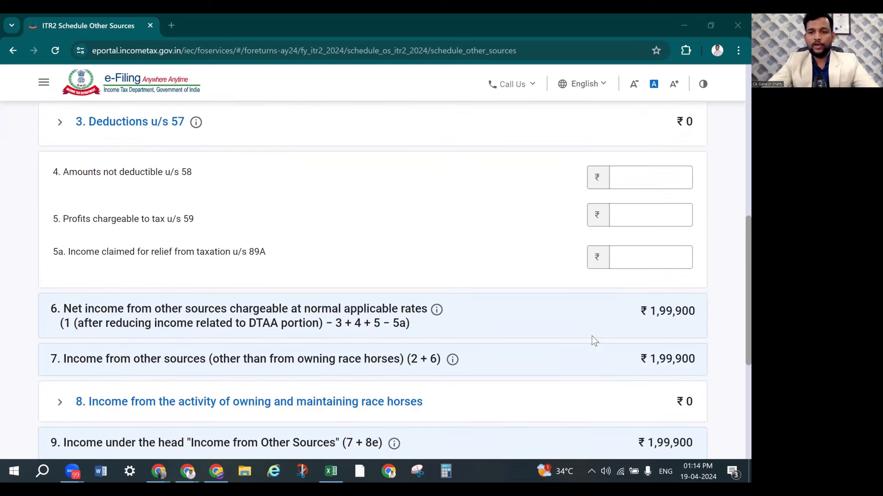
scroll(662, 365, "down", 4)
left_click(669, 370)
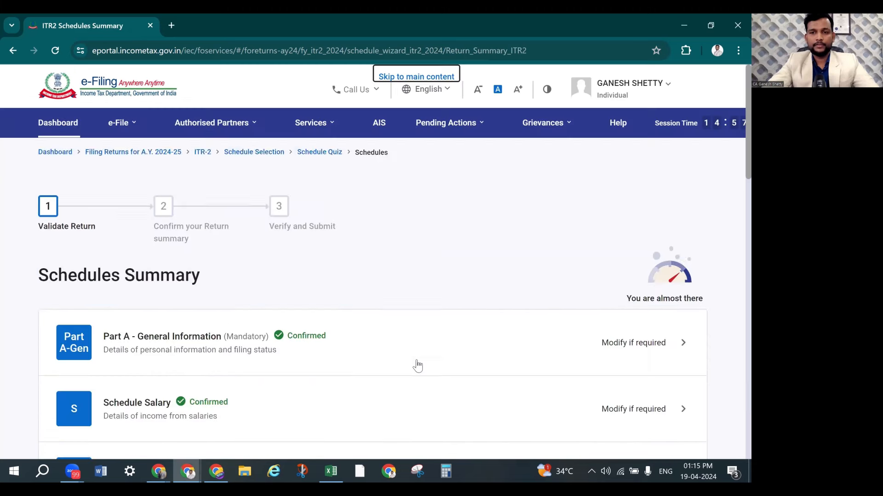
scroll(416, 361, "down", 5)
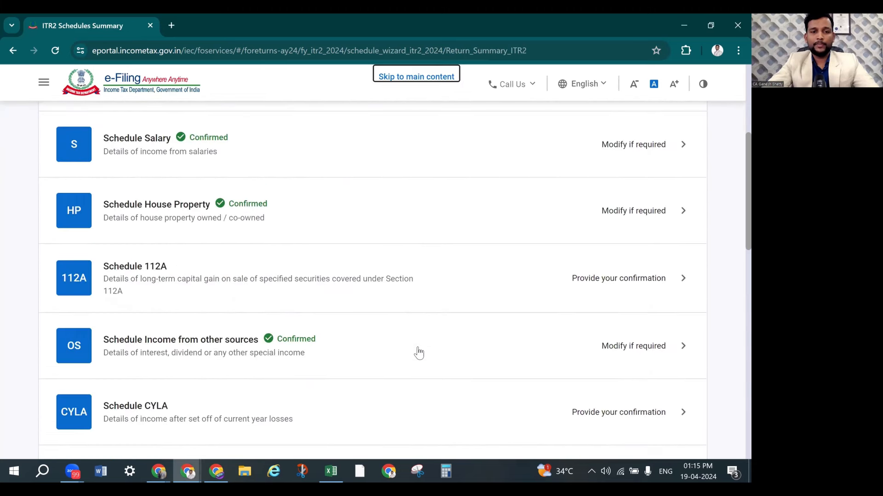
scroll(418, 353, "down", 2)
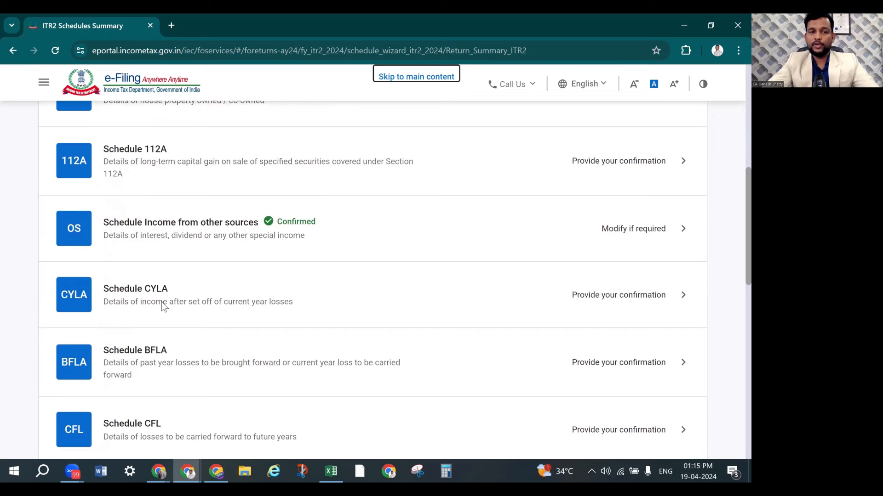
scroll(162, 306, "down", 1)
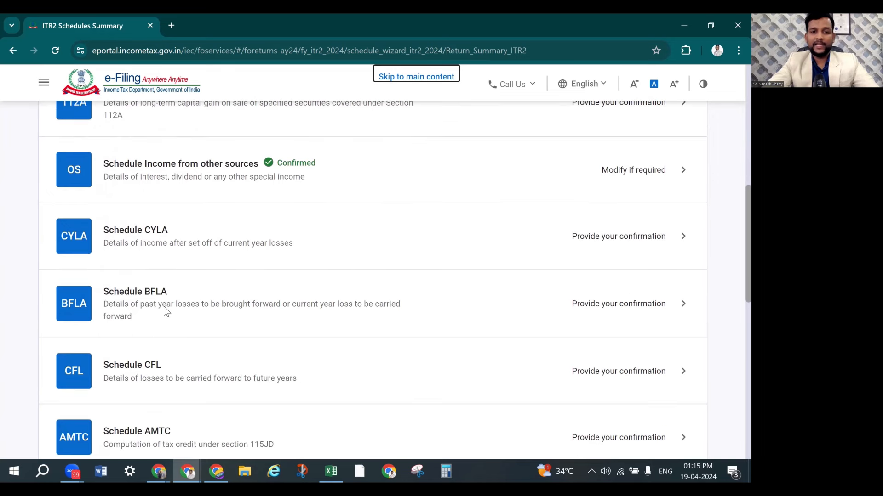
scroll(183, 321, "down", 1)
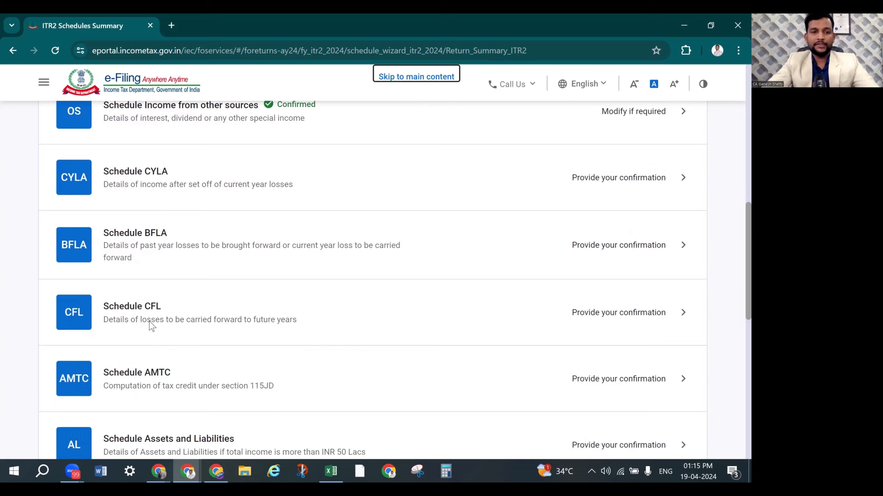
scroll(247, 337, "down", 2)
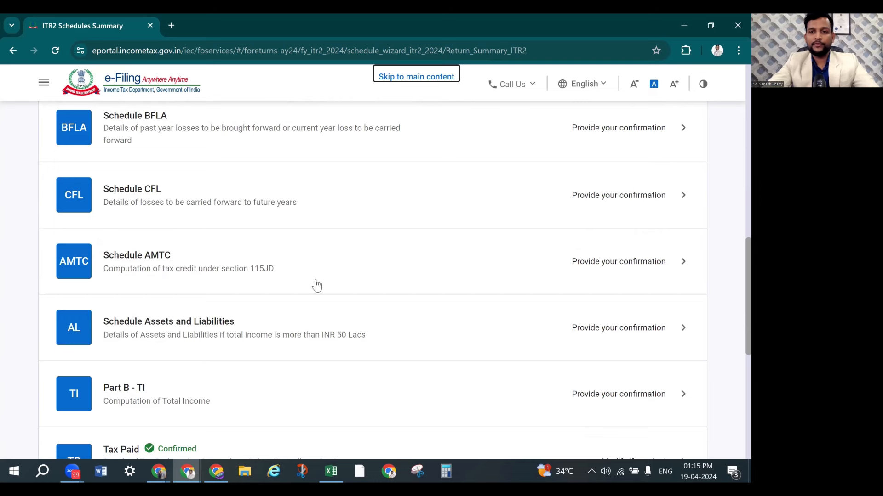
scroll(227, 329, "down", 2)
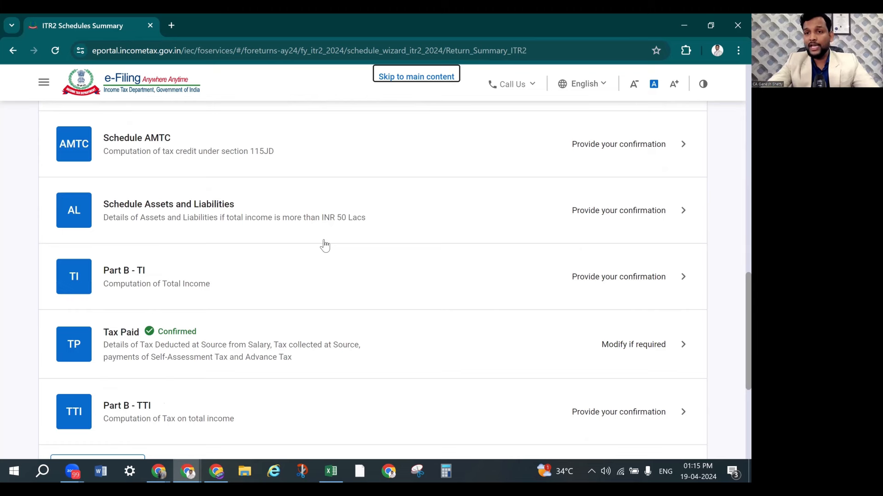
Open Schedule AL and start a new entry under A. Details of immovable assets
left_click(616, 213)
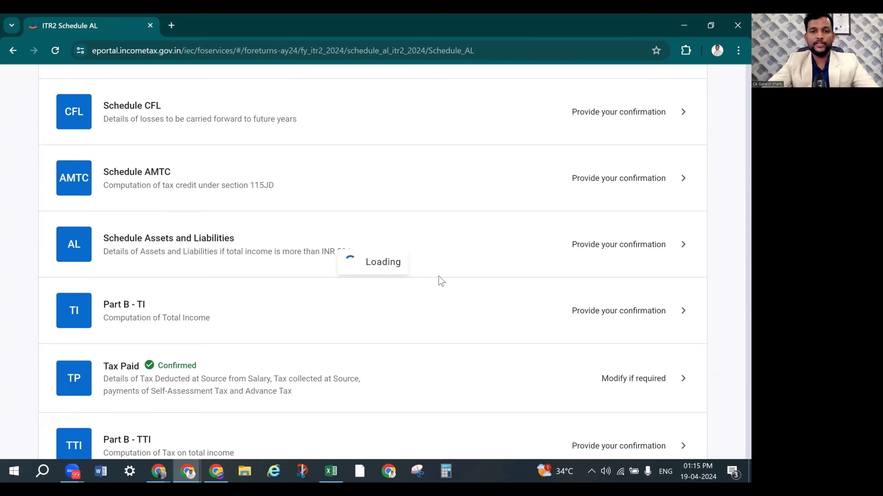
scroll(322, 288, "down", 2)
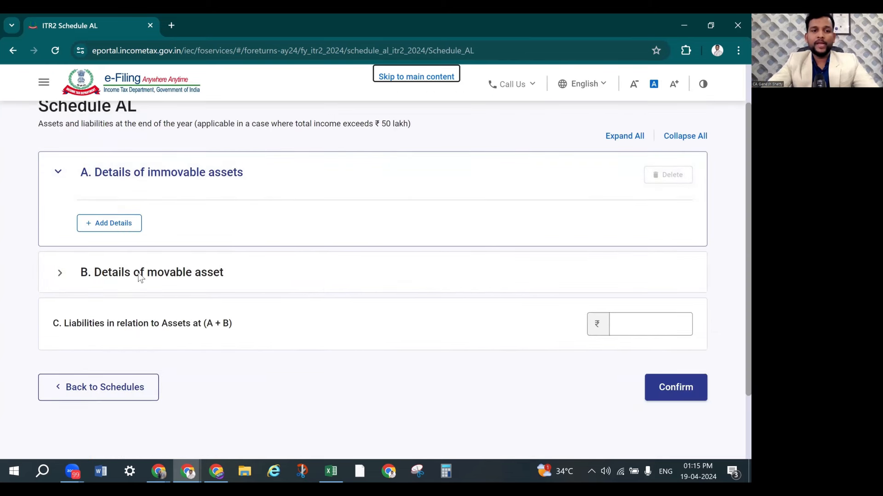
left_click(127, 226)
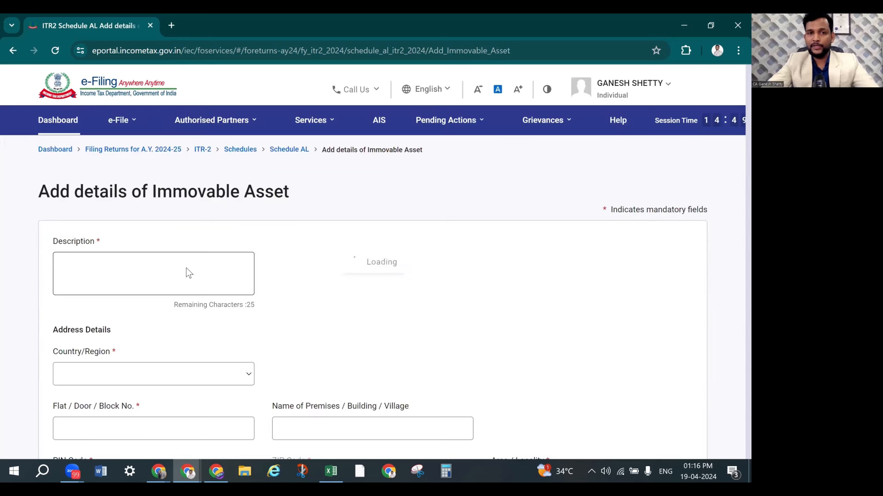
Describe the immovable asset as 'Basavanagudi-Self Occupai'
left_click(134, 281)
left_click(133, 281)
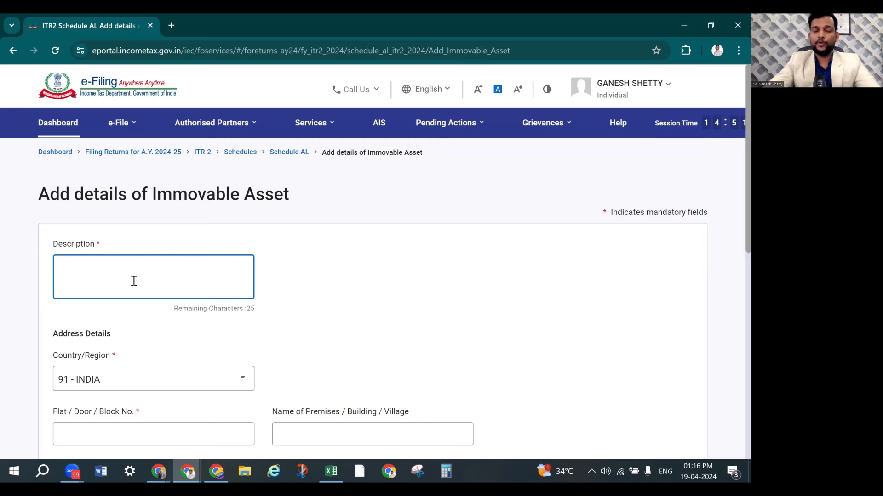
left_click(382, 331)
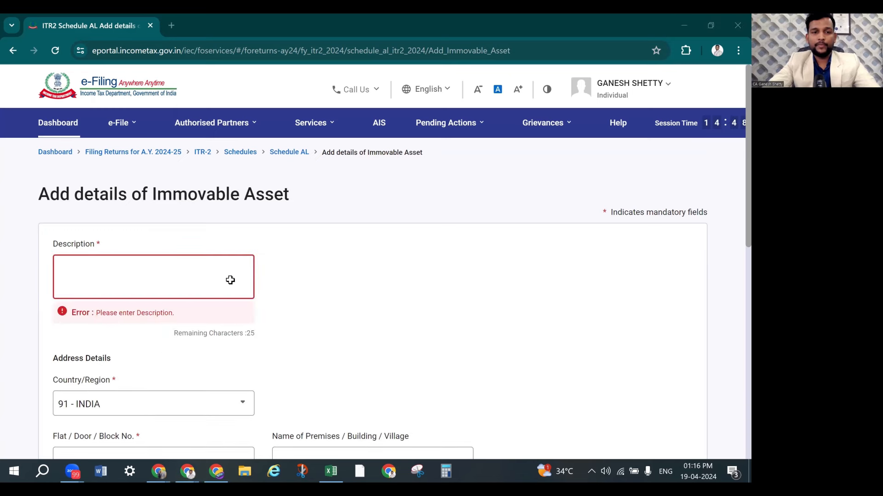
key("alt+Tab")
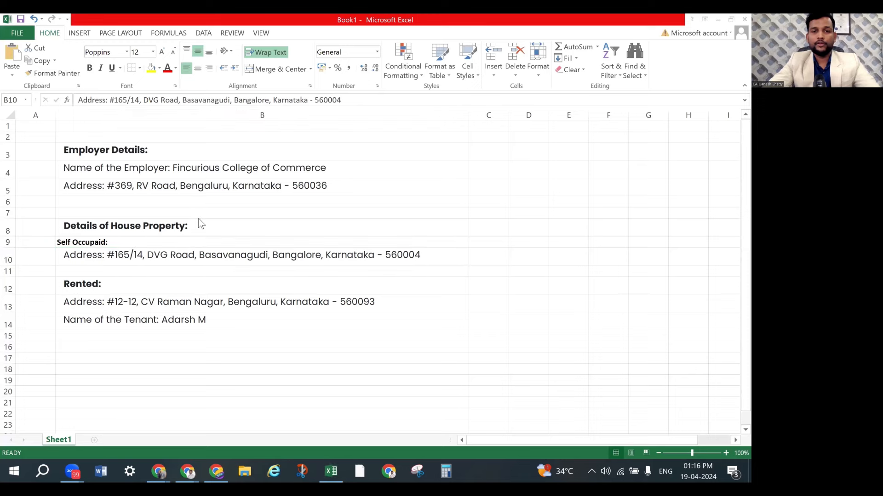
key("alt+Tab")
type("Bas")
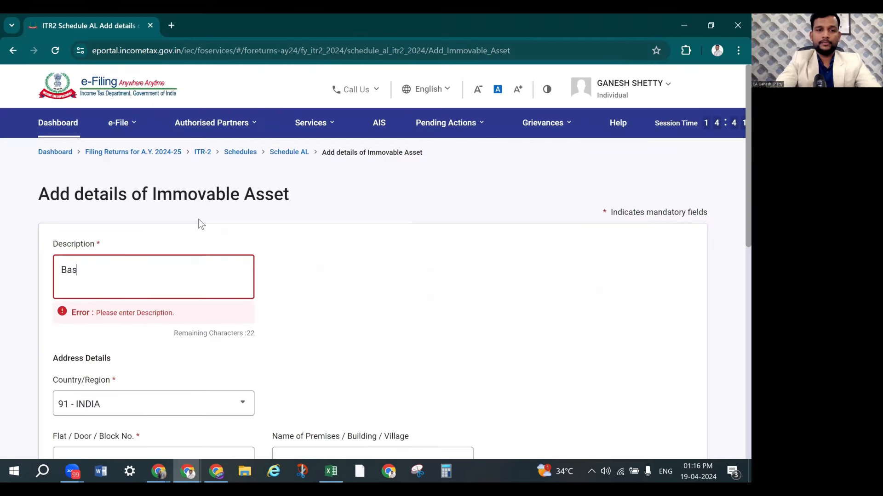
type("avanagudi")
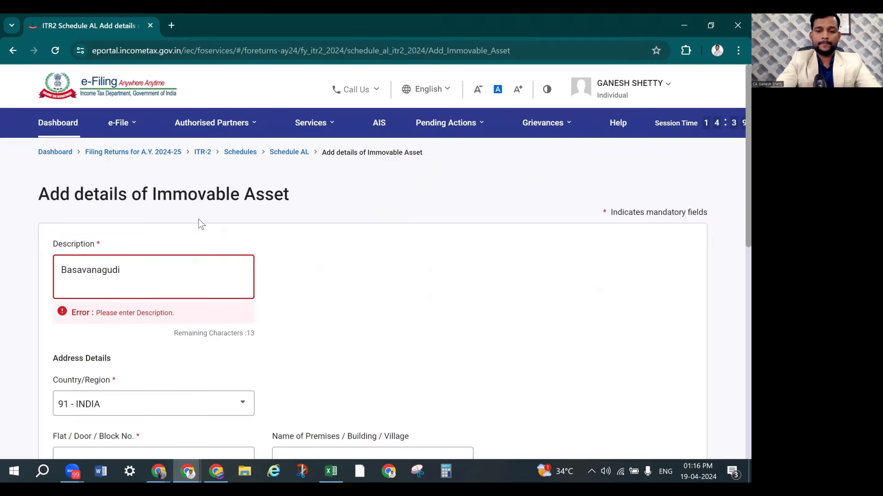
type("-")
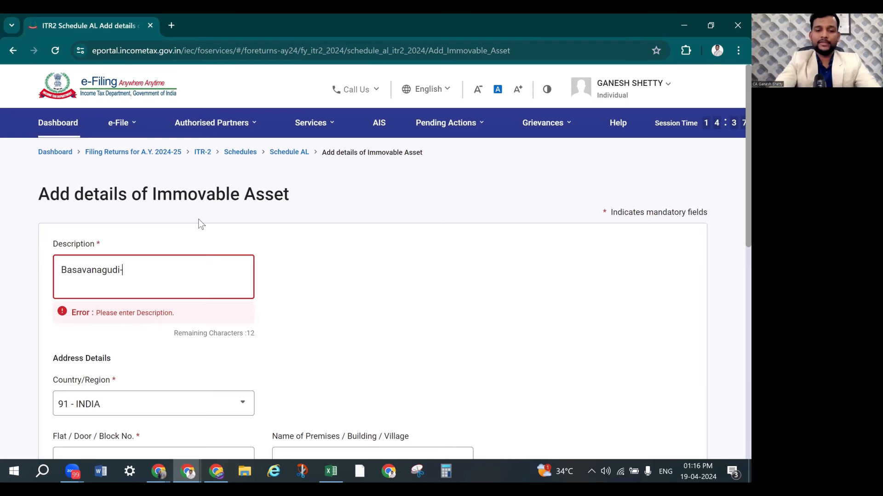
type("Self ")
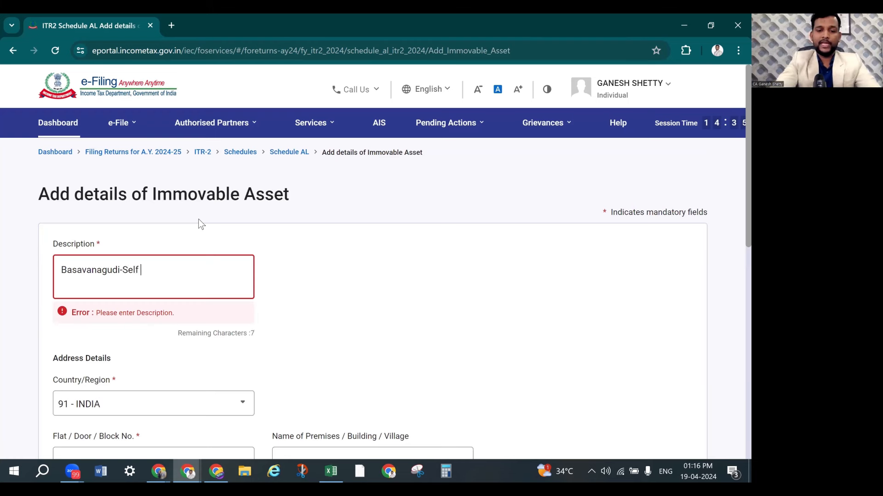
type("Occupai")
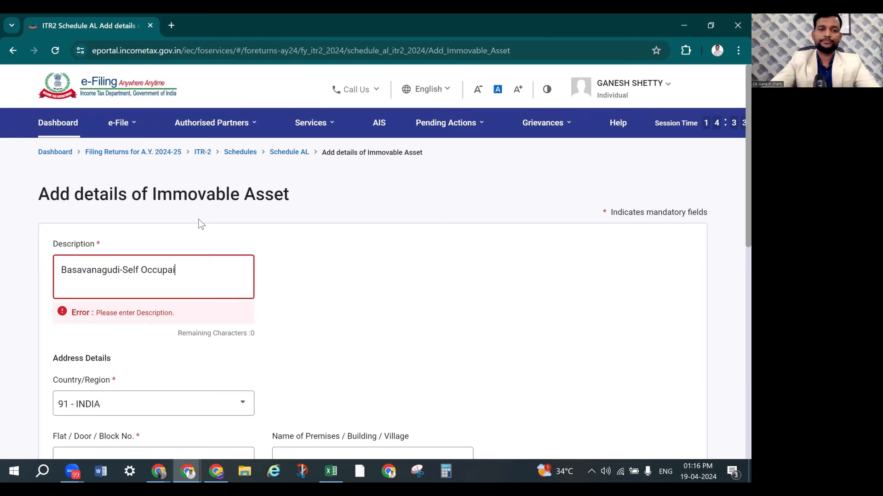
Enter PIN code 560004 so locality and state fill in automatically
scroll(341, 280, "down", 4)
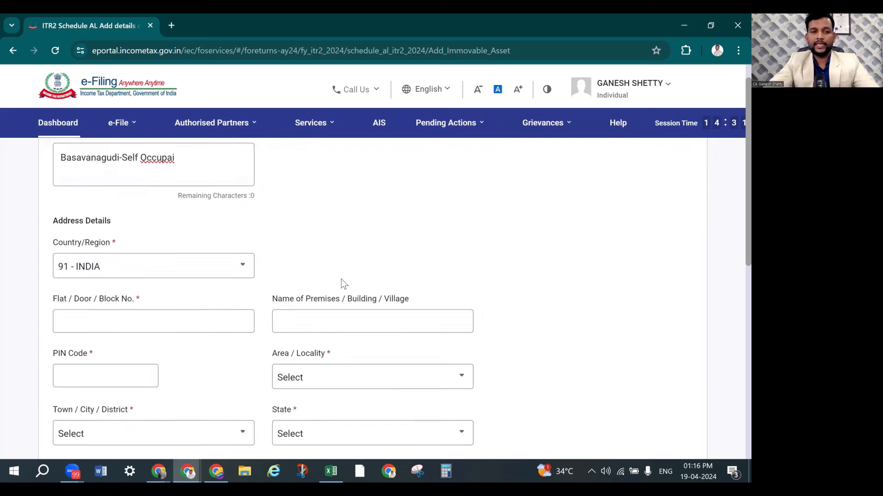
left_click(170, 293)
scroll(168, 307, "down", 3)
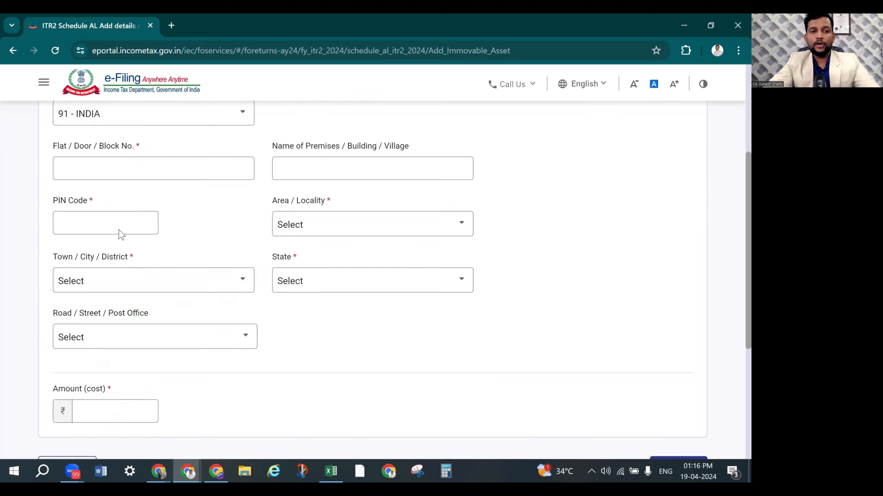
left_click(118, 228)
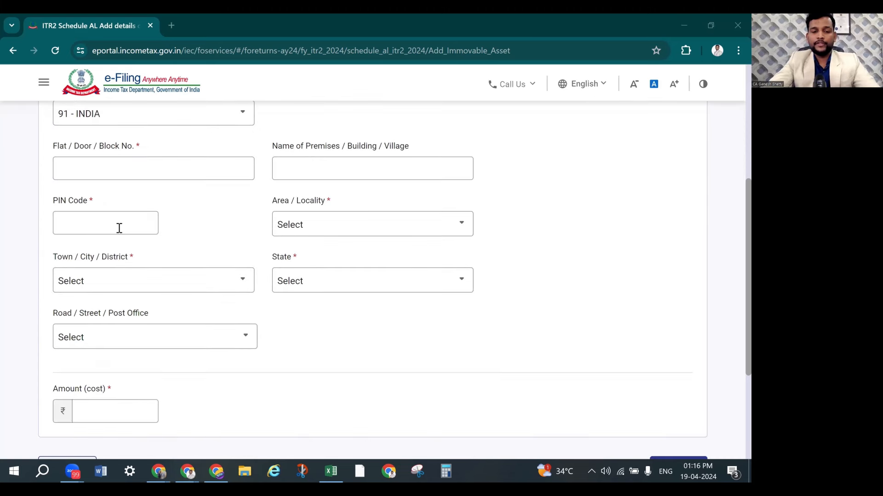
type("560004")
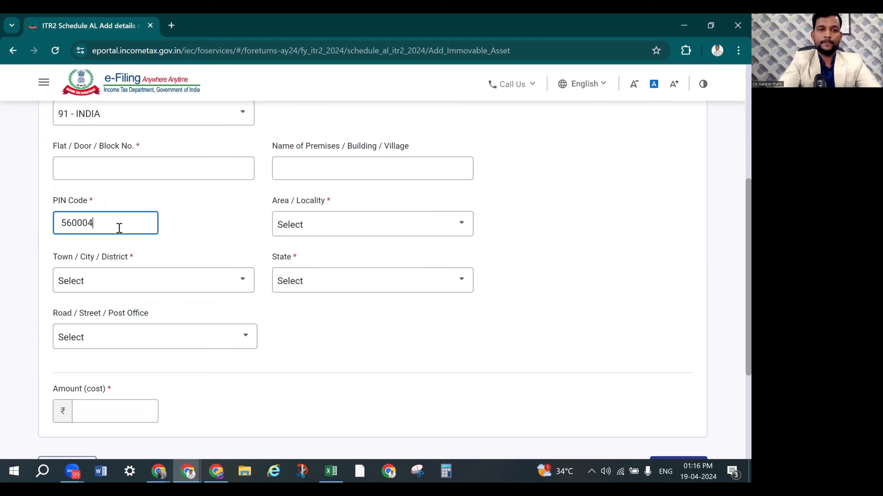
left_click(526, 248)
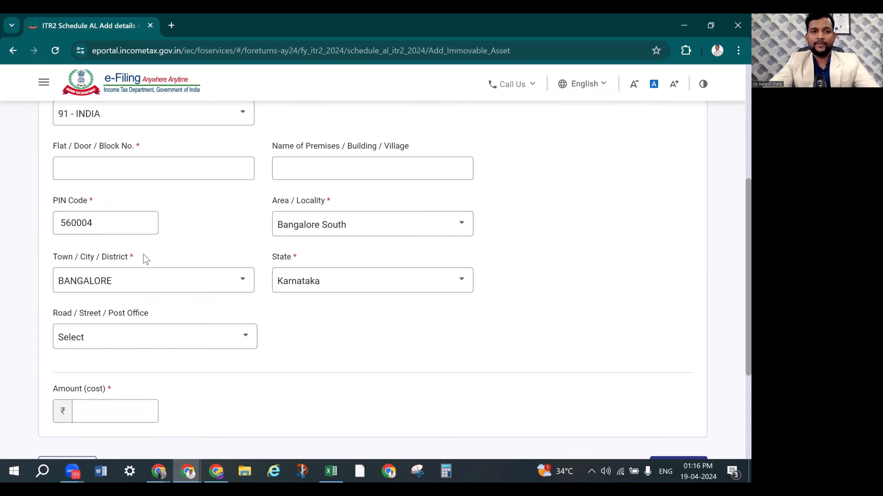
Fill the Flat / Door / Block No. field with the address from the property workbook
scroll(145, 259, "up", 1)
left_click(130, 228)
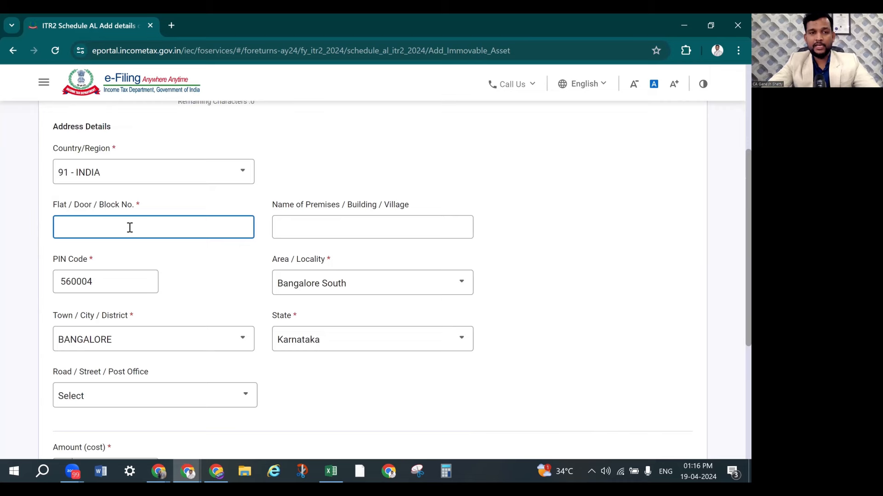
key("alt+Tab")
key("alt+Tab")
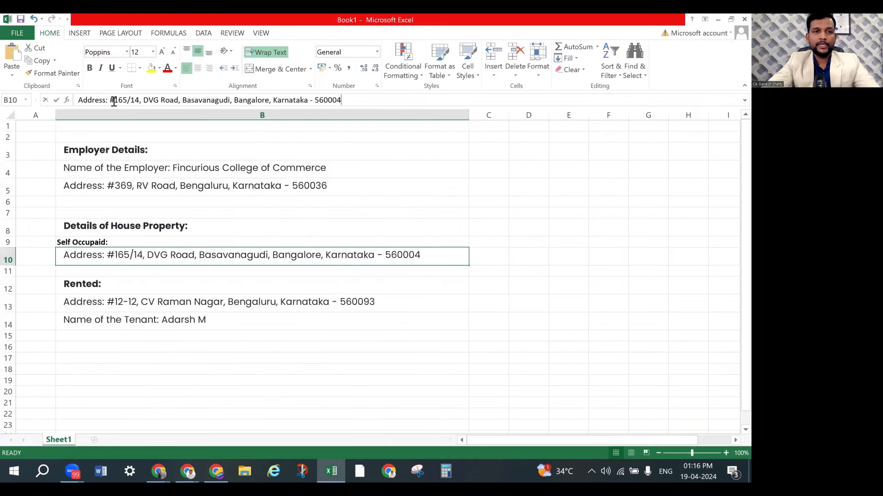
left_click_drag(113, 101, 233, 102)
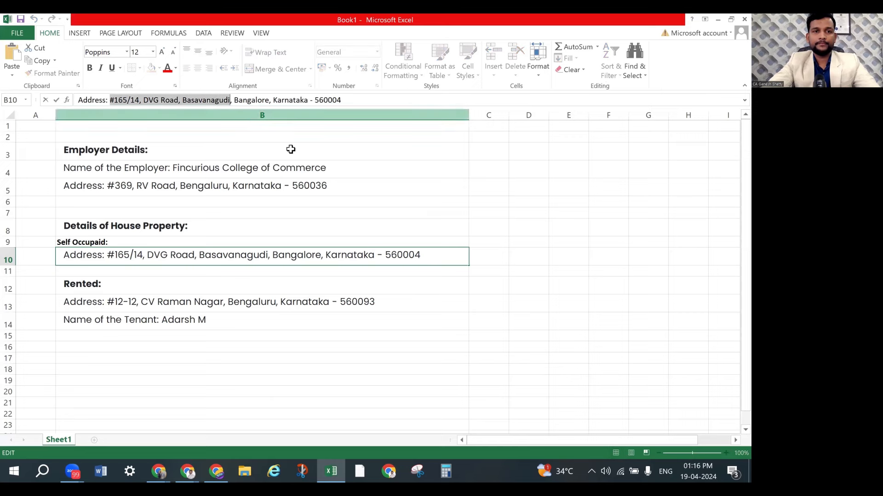
key("alt+Tab")
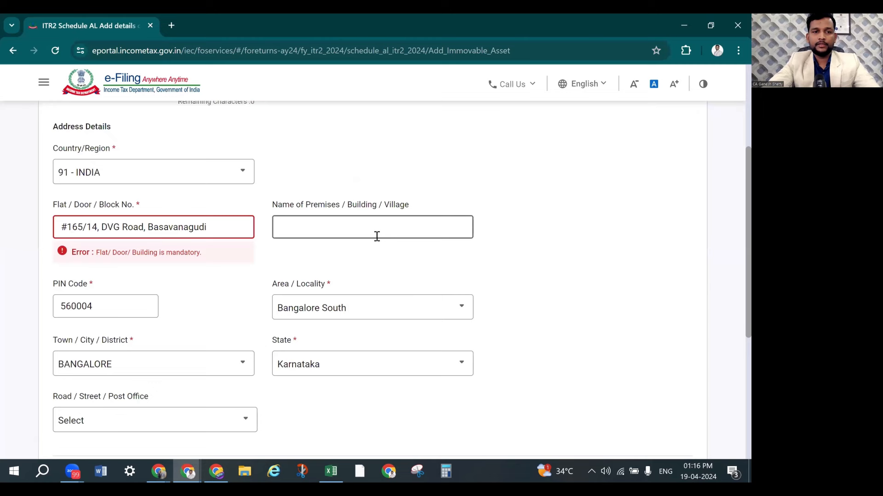
left_click(376, 236)
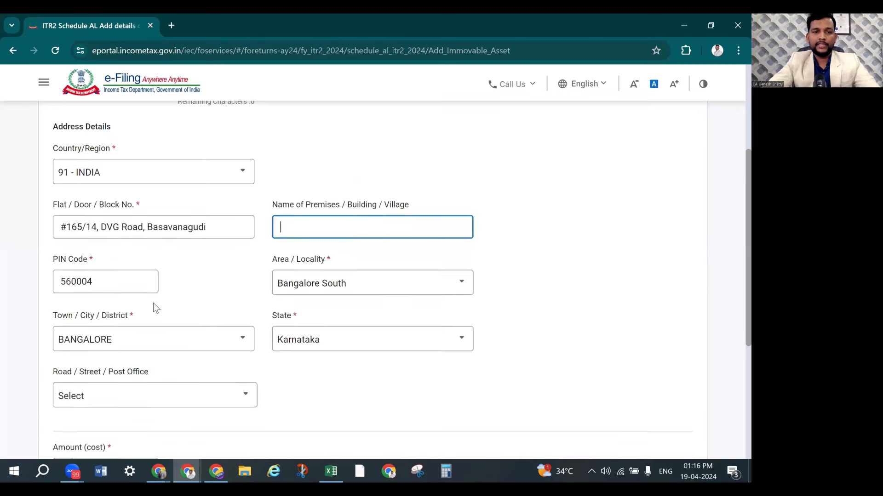
scroll(130, 306, "down", 3)
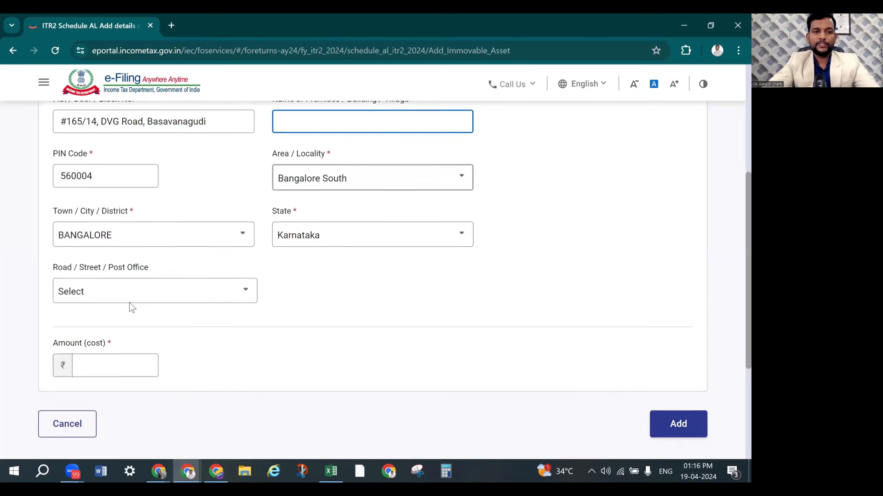
Enter 4500000 as the property's cost and save the asset to Schedule AL
left_click(114, 357)
key("alt+Tab")
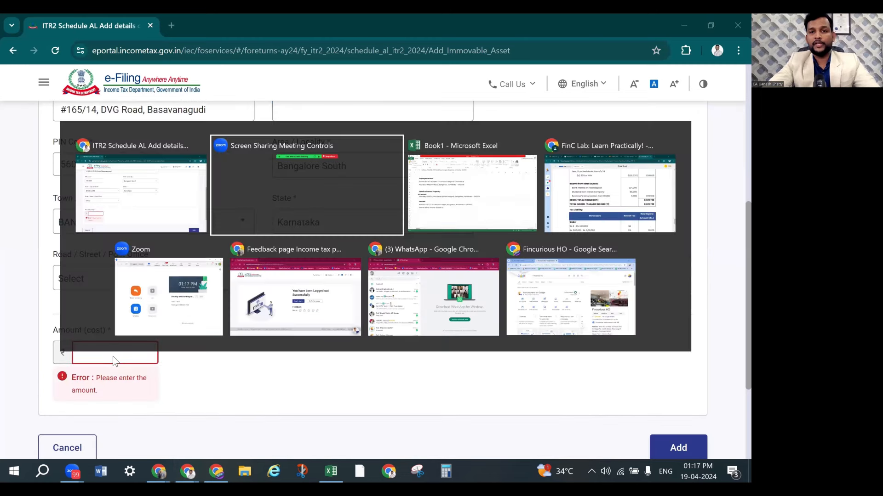
key("alt+Tab")
key("alt+Tab")
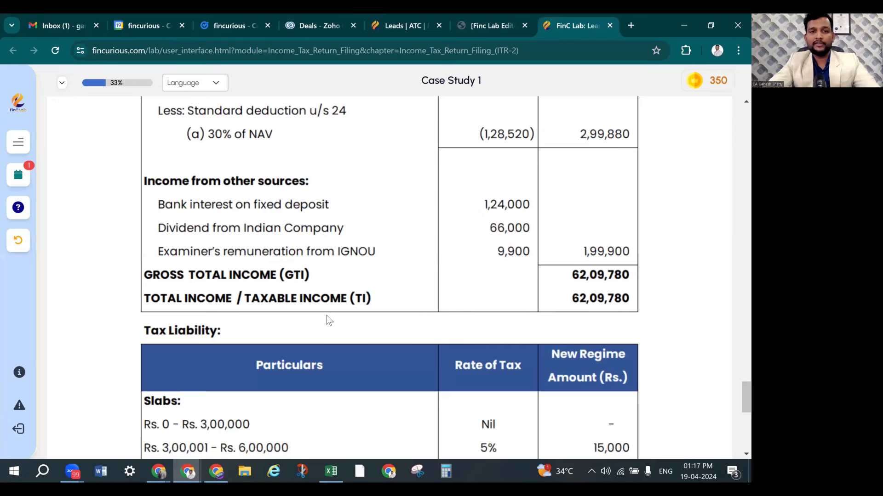
scroll(326, 315, "up", 10)
scroll(327, 315, "up", 15)
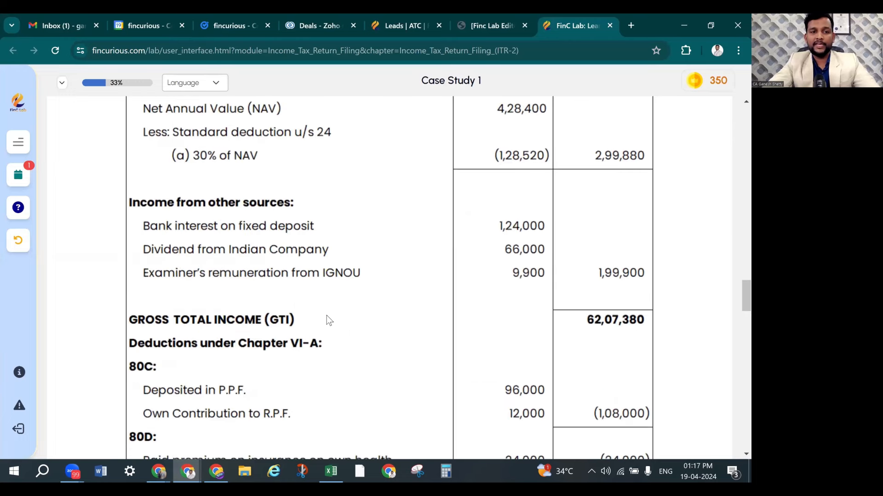
scroll(327, 321, "up", 8)
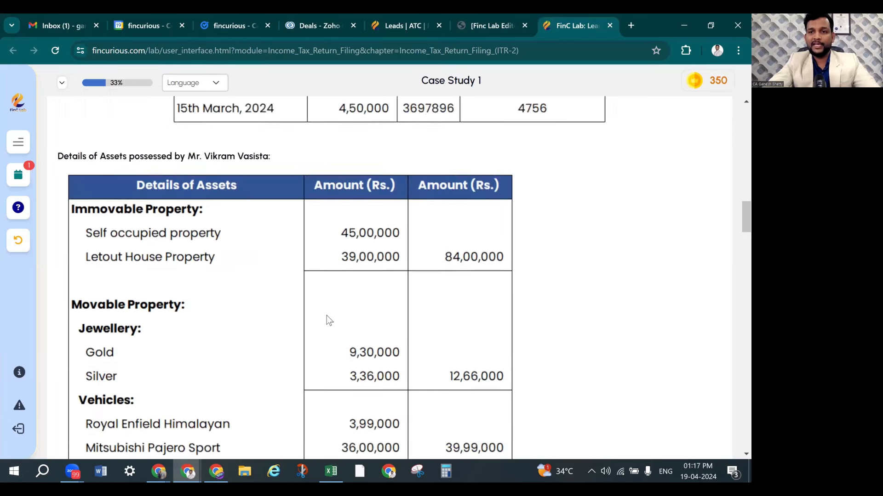
scroll(281, 290, "down", 1)
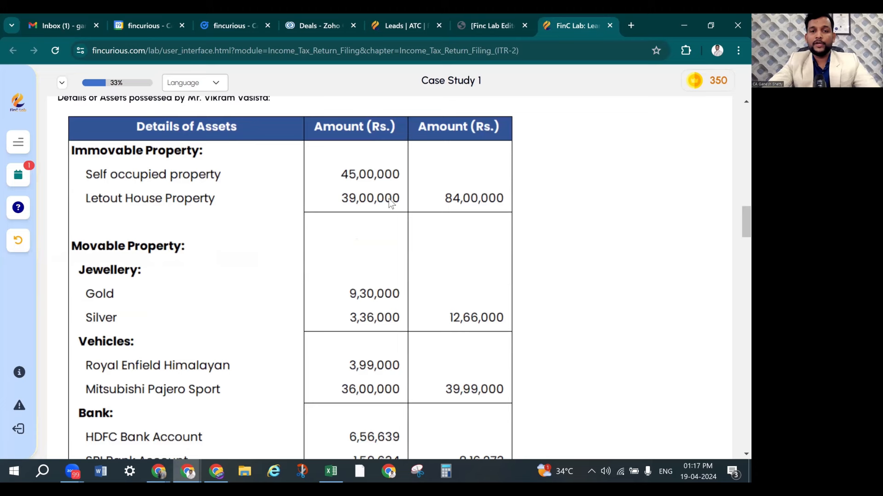
key("alt+Tab")
type("45")
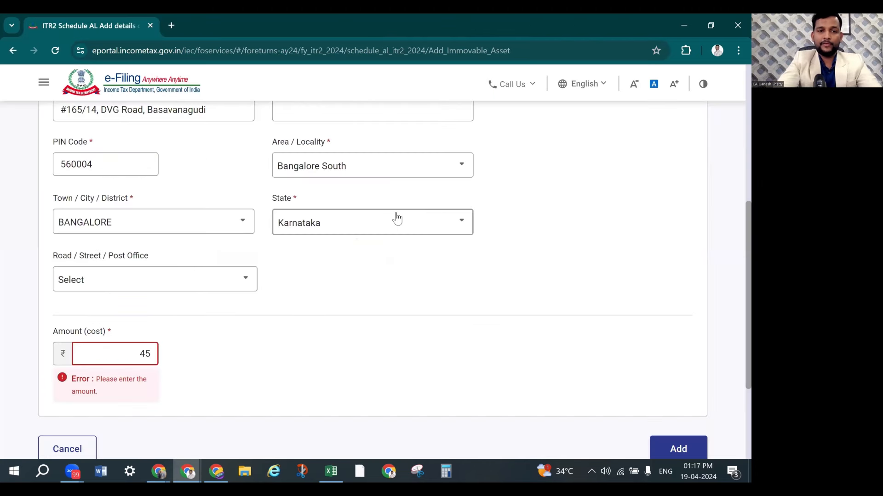
type("00000")
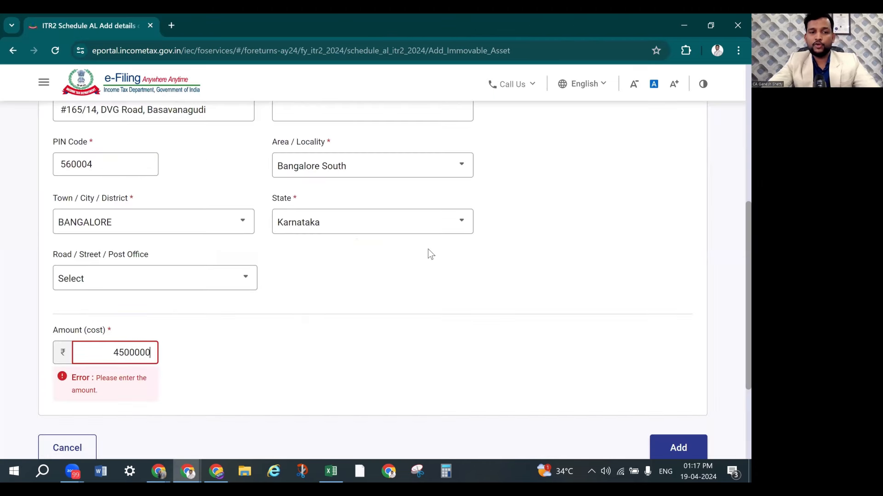
left_click(429, 250)
left_click(673, 422)
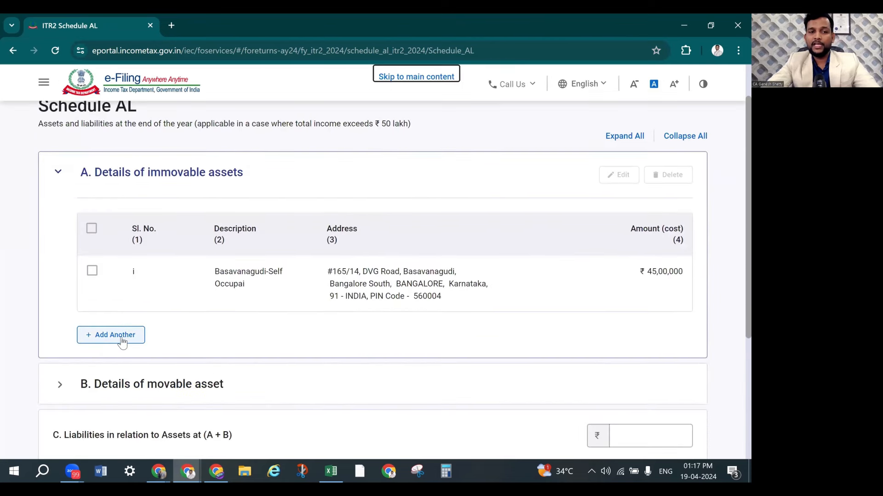
Add another immovable asset described as 'CV Raman Nagar Rented'
left_click(121, 340)
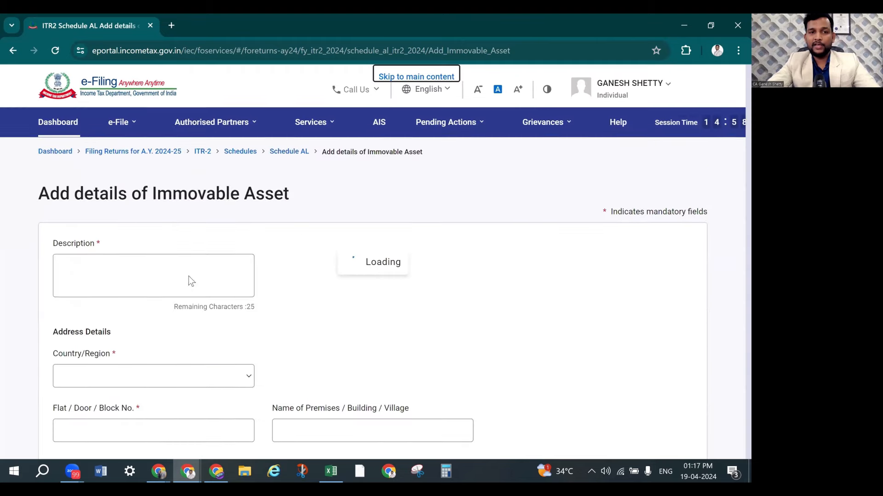
left_click(130, 278)
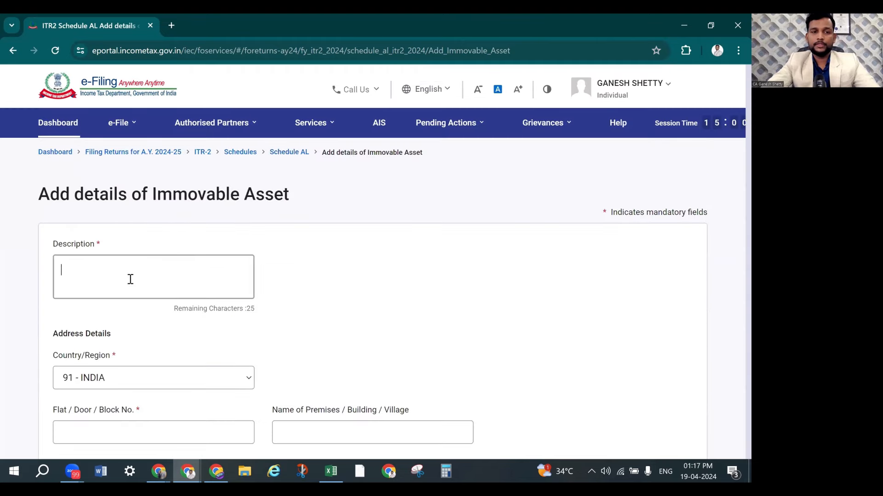
key("alt+Tab")
key("alt+Tab")
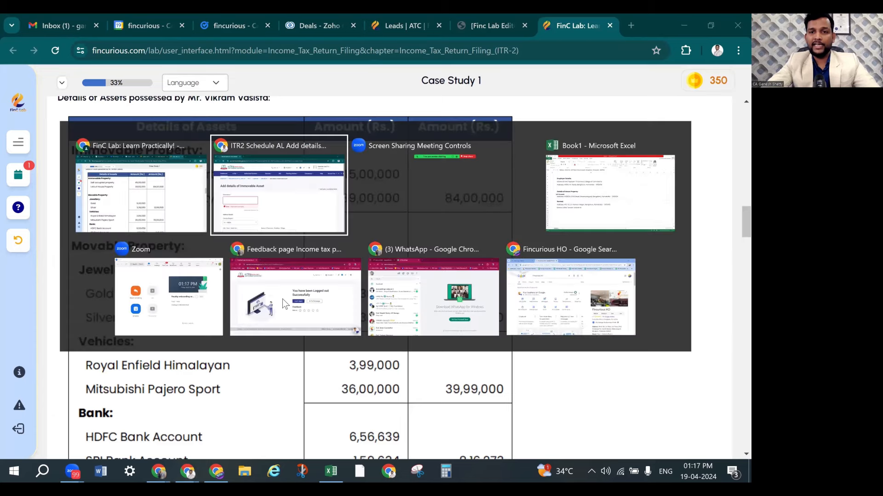
key("alt+Tab")
key("alt+Tab")
left_click(144, 303)
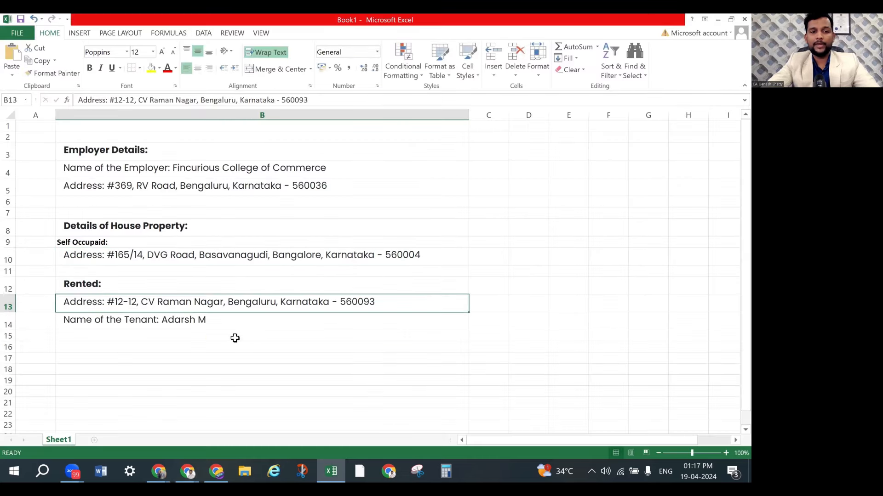
key("alt+Tab")
key("alt+Tab")
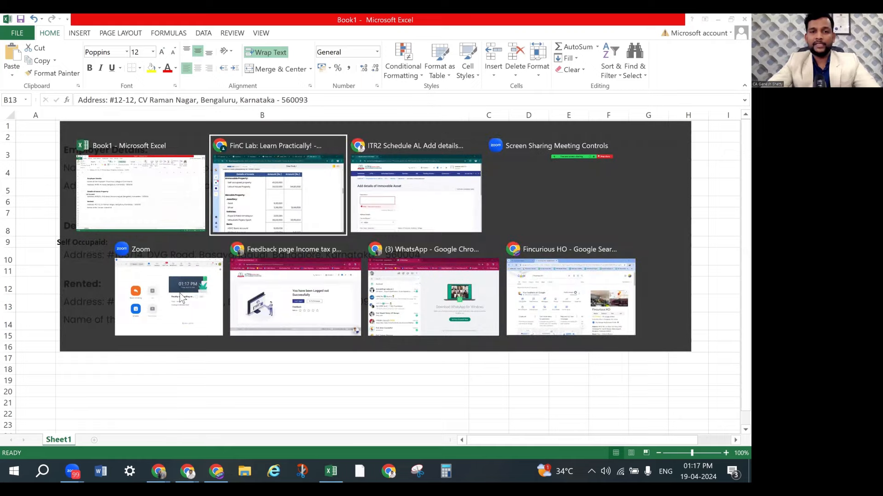
type("CV Raman Nagar")
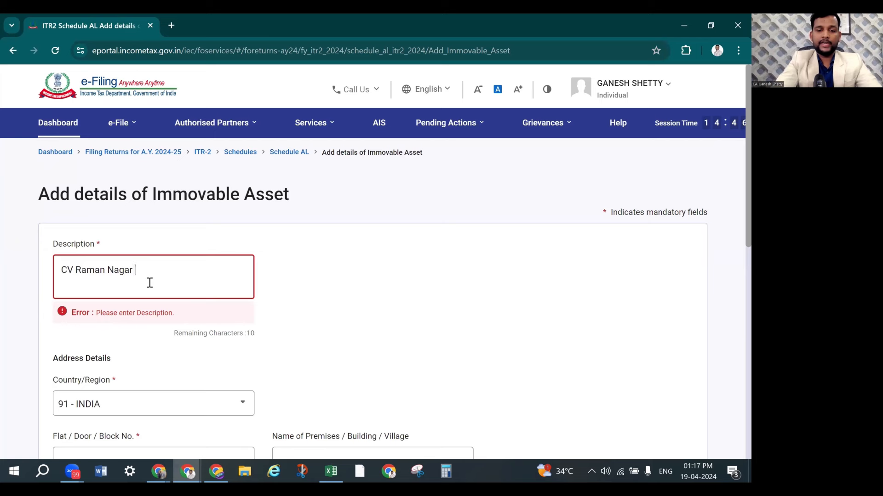
type(" ented")
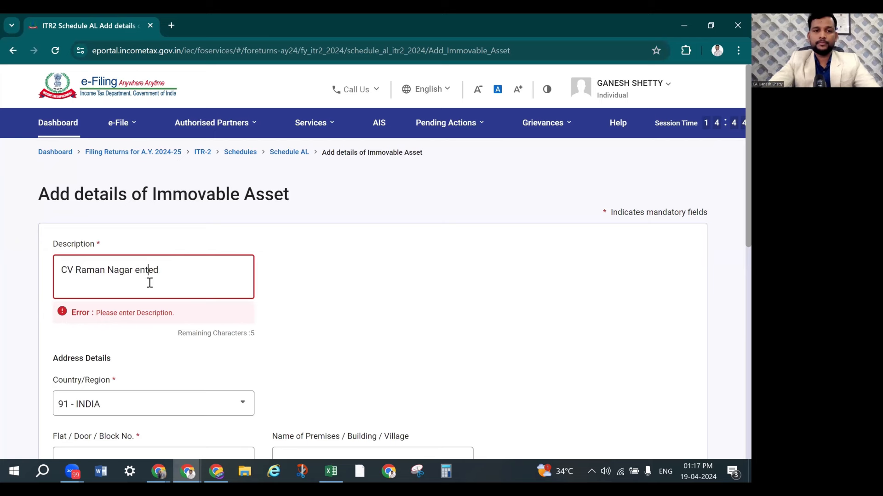
key("Left")
key("Left")
key("Left")
key("Left")
key("Left")
type("R")
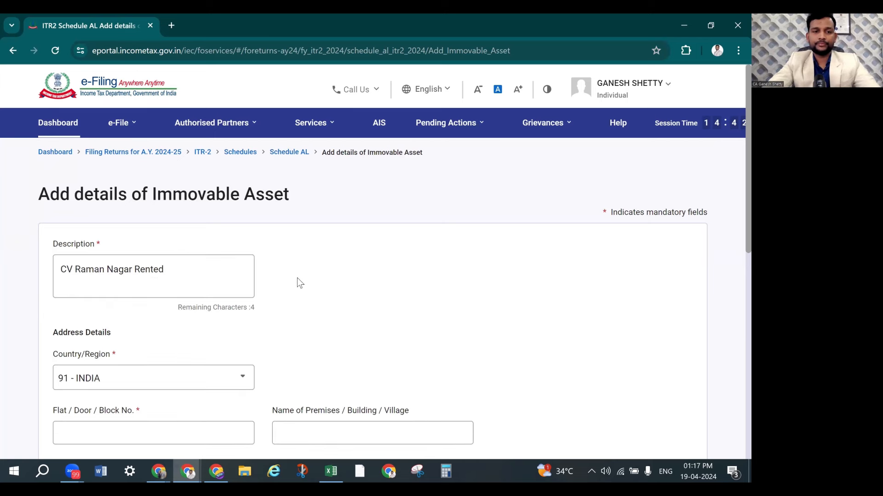
Enter PIN code 560093 so area, town and state fill in
scroll(158, 307, "down", 3)
left_click(127, 335)
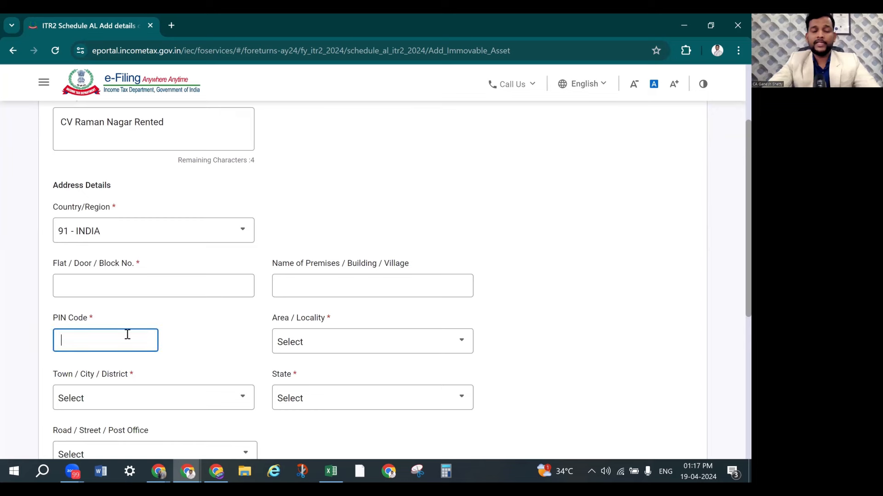
key("alt+Tab")
key("alt+Tab")
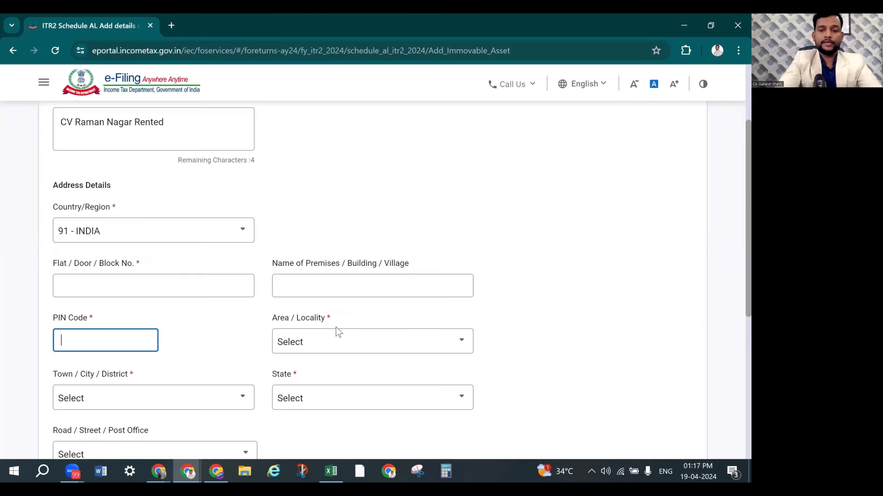
type("560093")
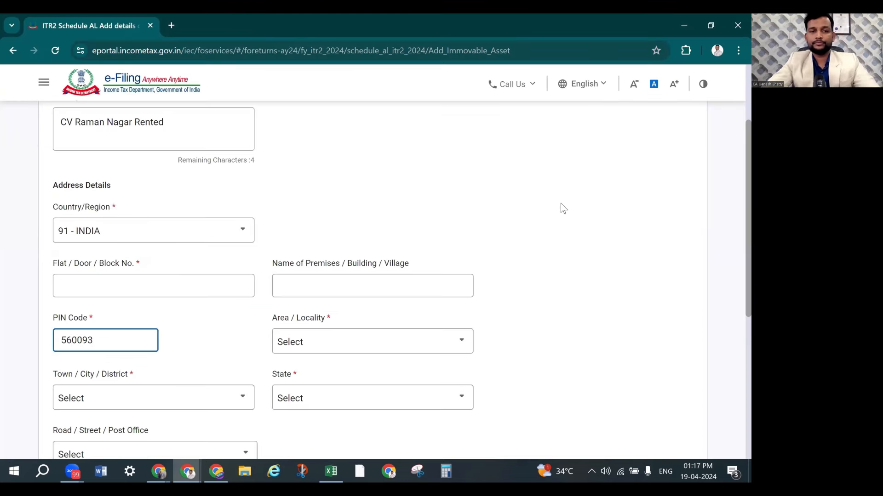
left_click(321, 248)
Paste the house number and street from the spreadsheet into the Flat / Door field
scroll(213, 346, "down", 2)
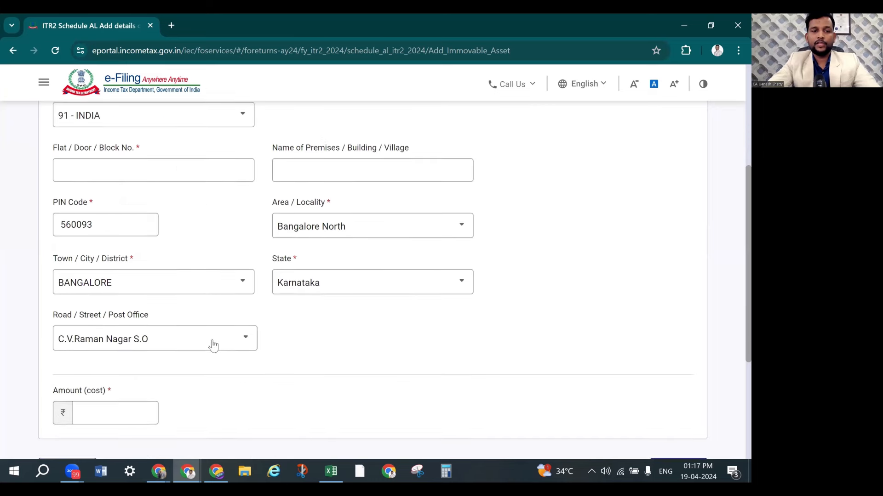
scroll(203, 296, "up", 2)
left_click(138, 285)
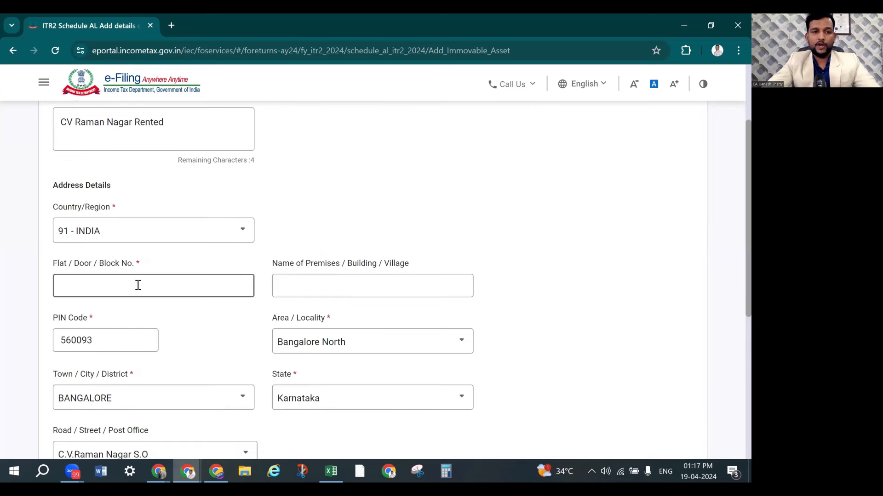
key("alt+Tab")
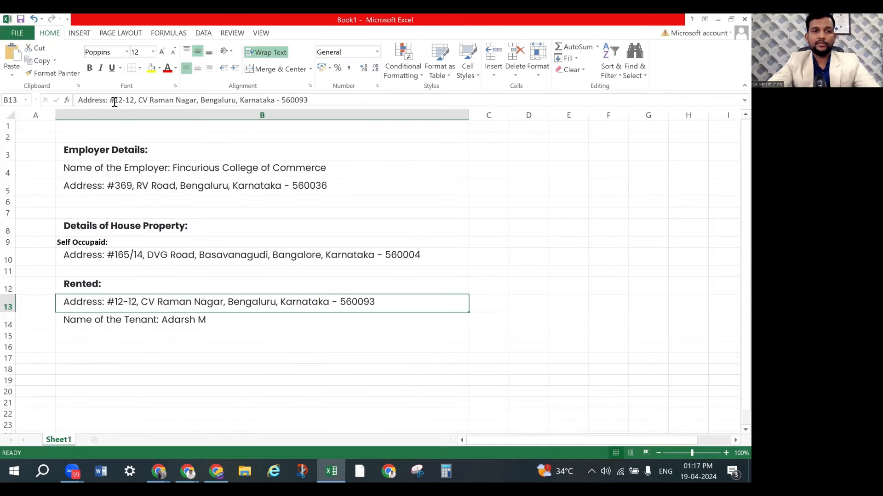
left_click_drag(111, 101, 202, 103)
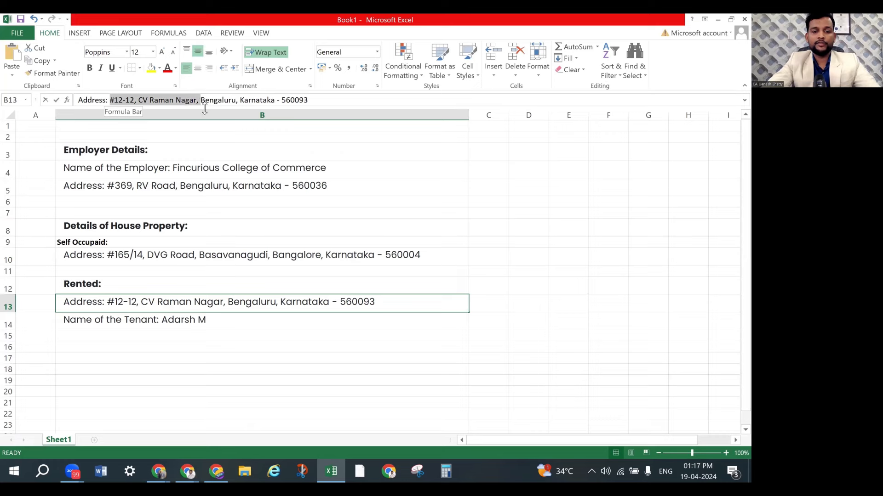
key("alt+Tab")
left_click(156, 279)
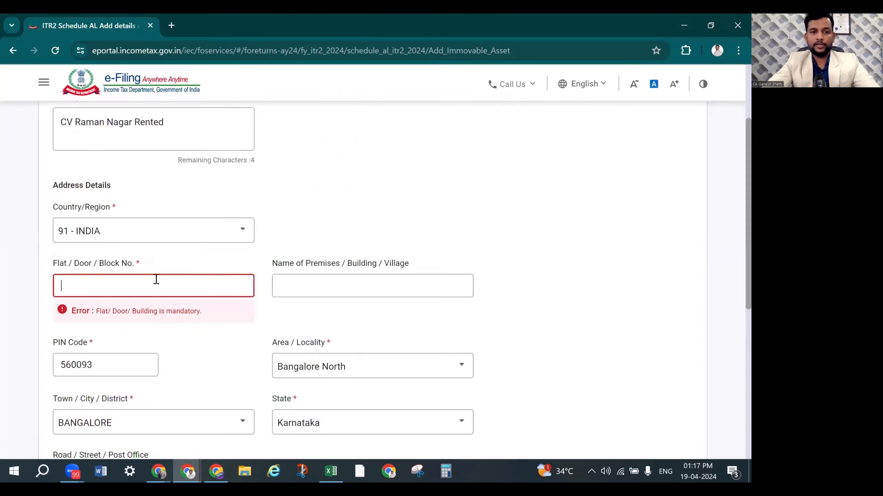
left_click(360, 225)
Enter 3900000 as the rented property's cost and save it to Schedule AL
scroll(363, 230, "down", 2)
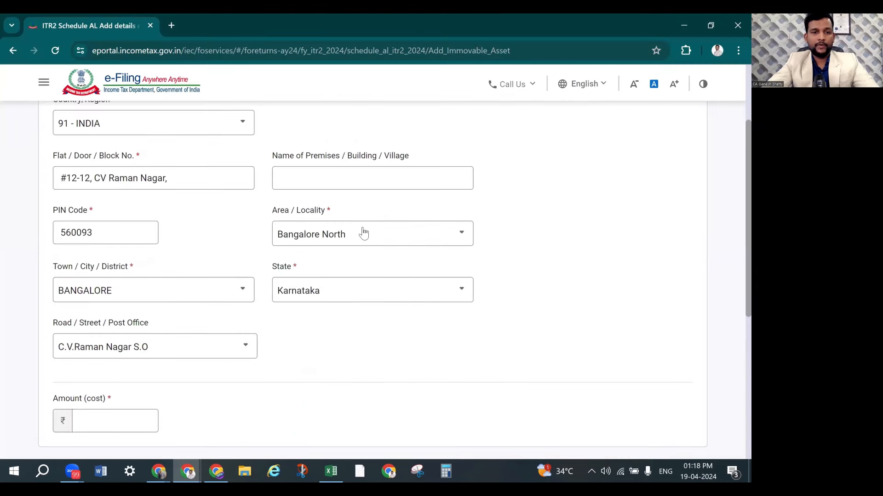
scroll(363, 234, "down", 2)
left_click(126, 353)
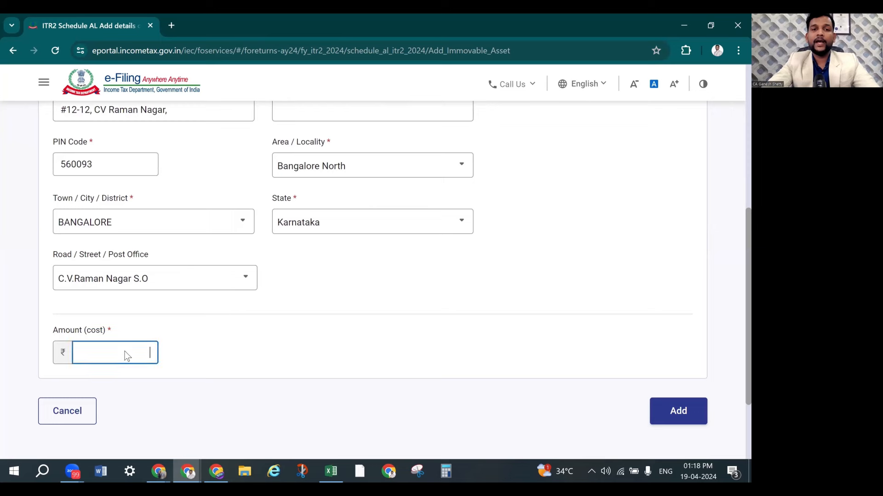
key("alt+Tab")
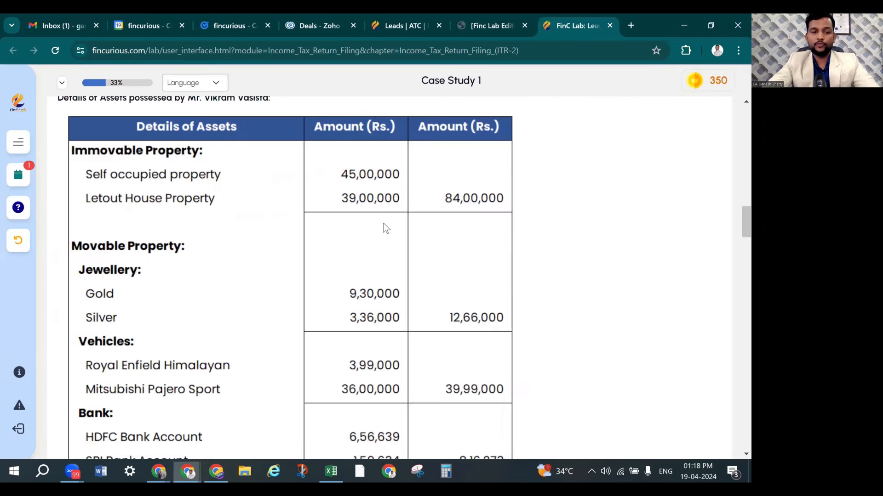
key("alt+Tab")
type("3900000")
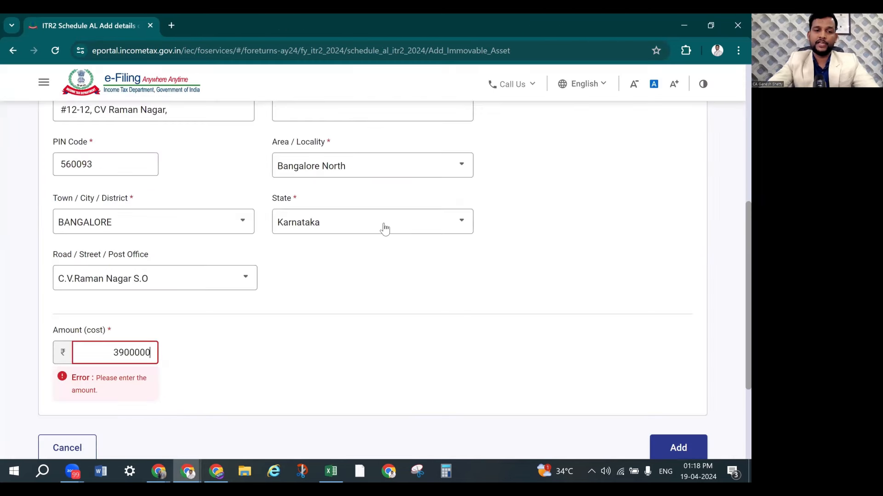
left_click(455, 319)
left_click(678, 412)
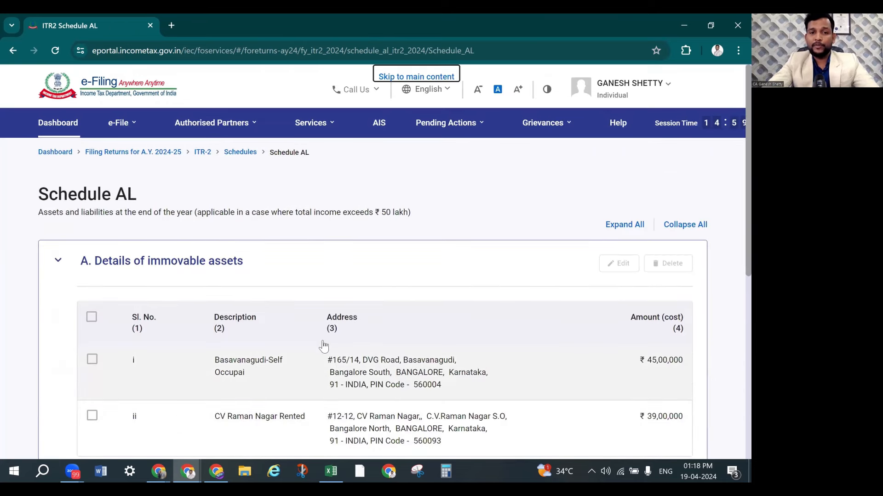
Enter jewellery 12,66,000 and vehicles 3999000 under movable assets
scroll(323, 345, "down", 3)
scroll(312, 319, "down", 3)
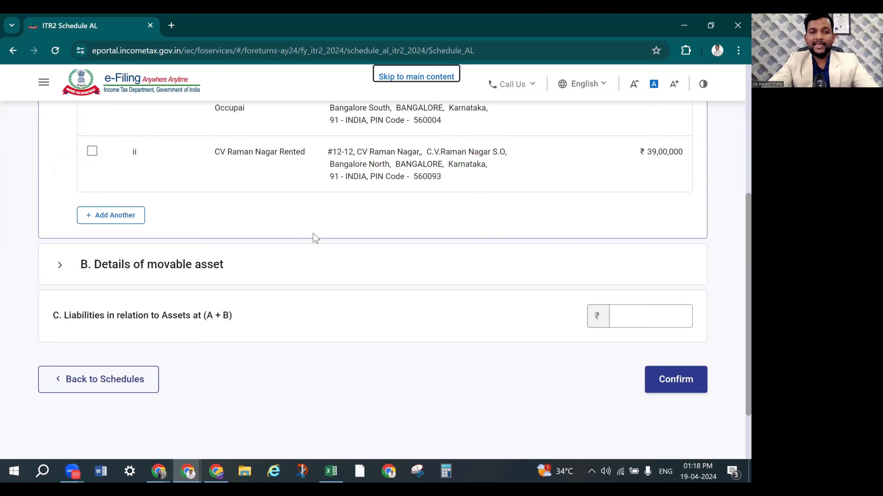
key("alt+Tab")
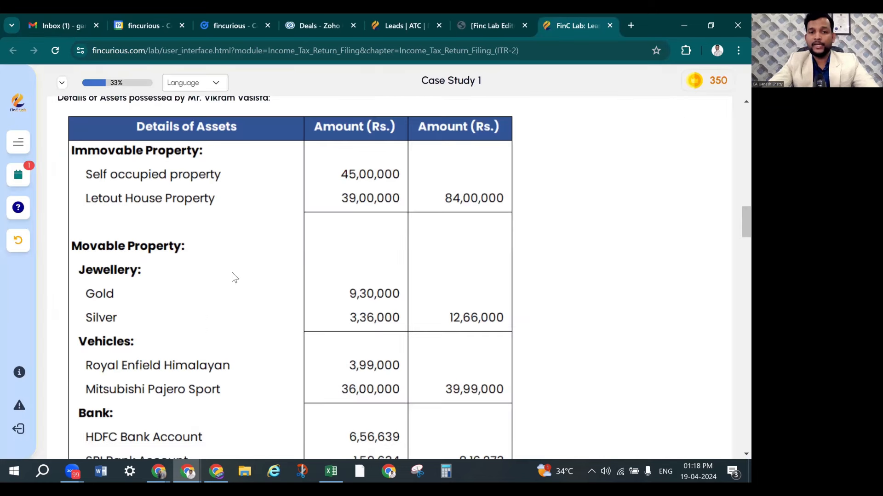
scroll(232, 272, "down", 3)
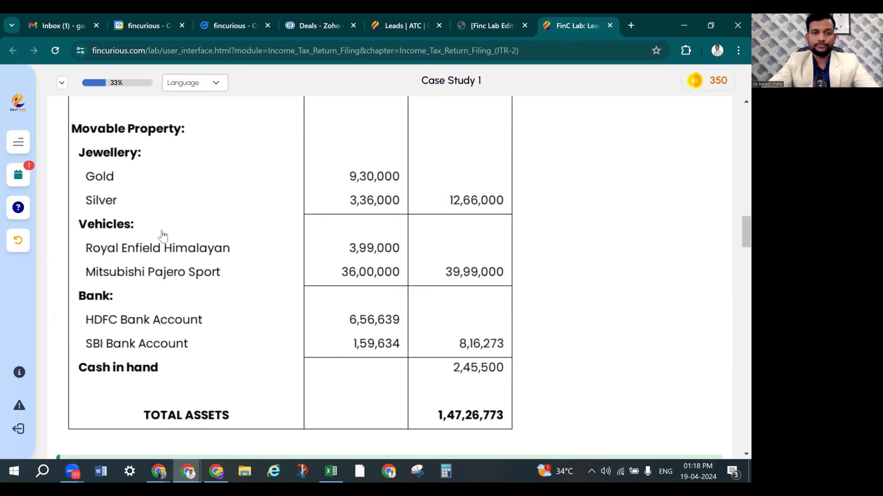
key("alt+Tab")
left_click(208, 271)
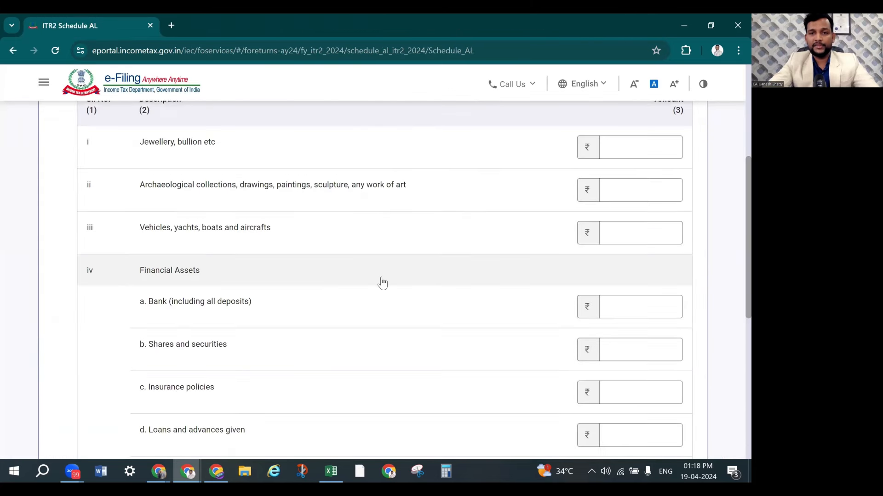
scroll(639, 266, "up", 3)
left_click(637, 266)
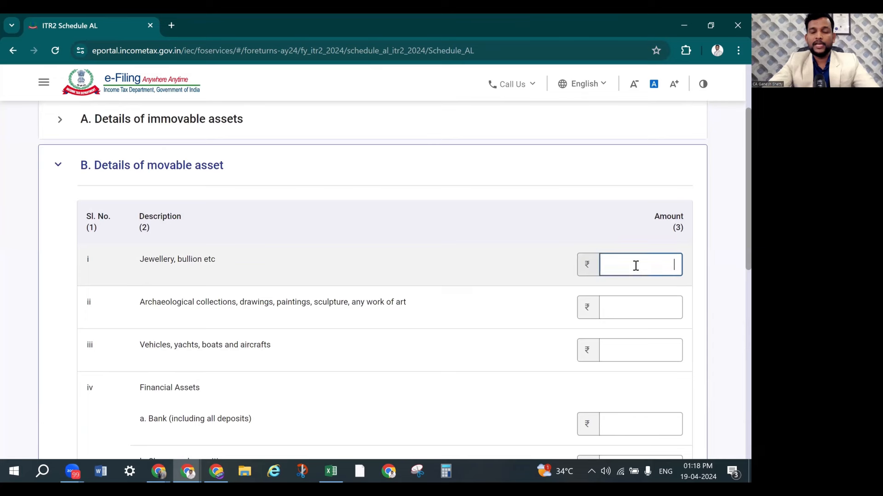
key("alt+Tab")
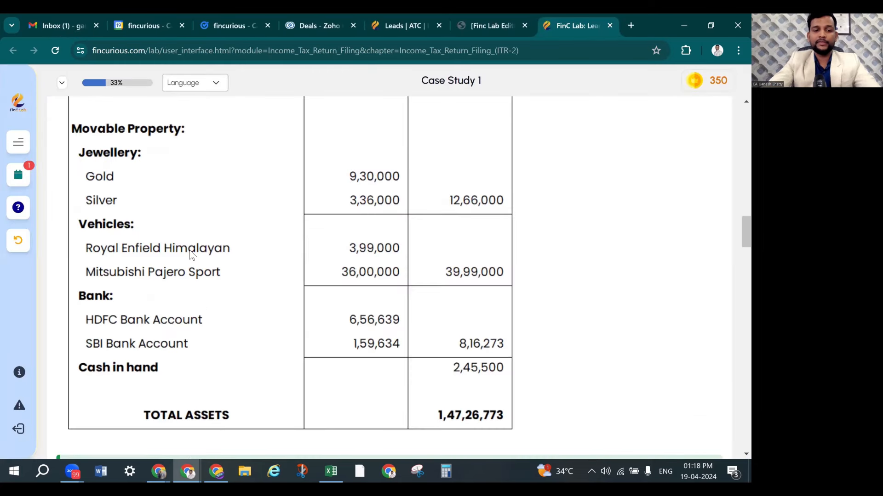
key("alt+Tab")
type("12,66,00")
type("000")
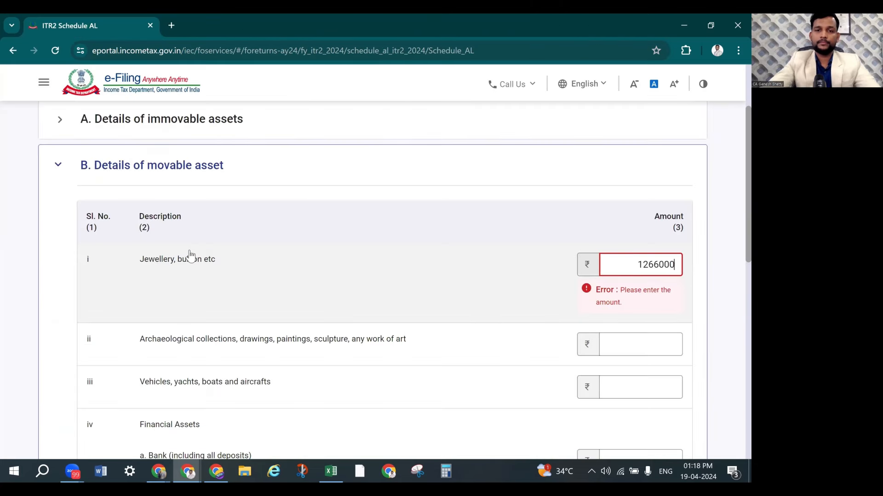
left_click(197, 281)
scroll(262, 279, "down", 1)
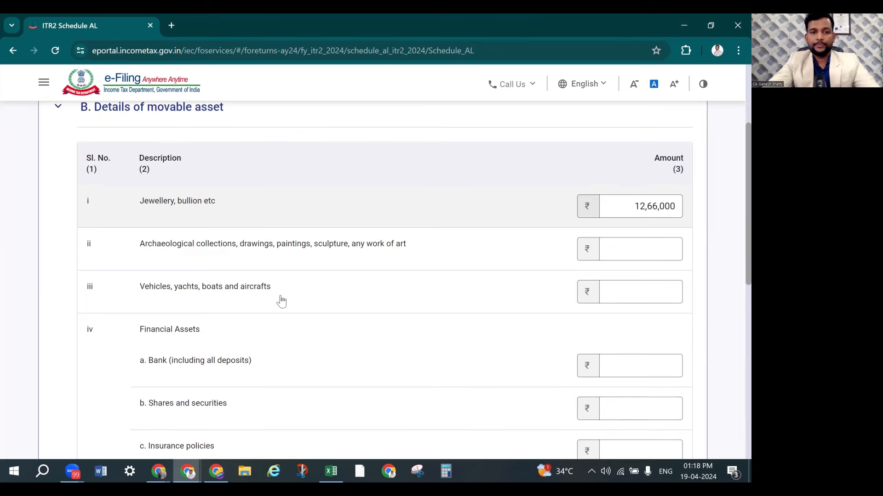
key("alt+Tab")
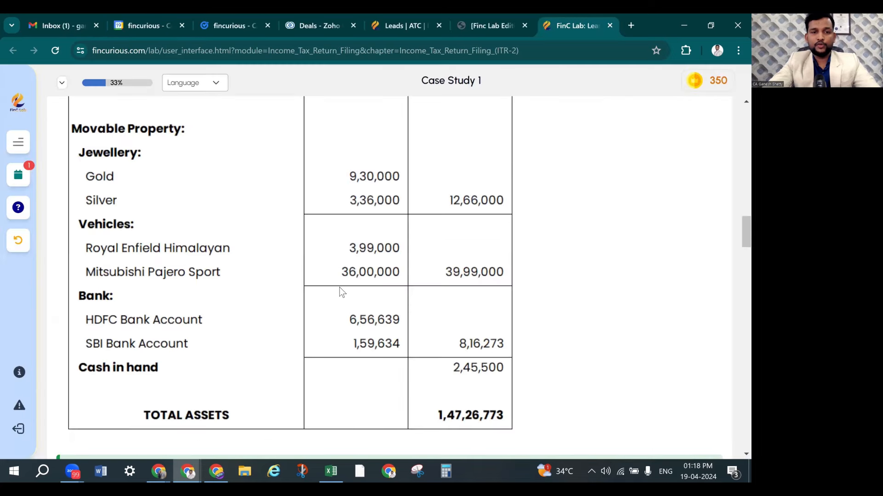
key("alt+Tab")
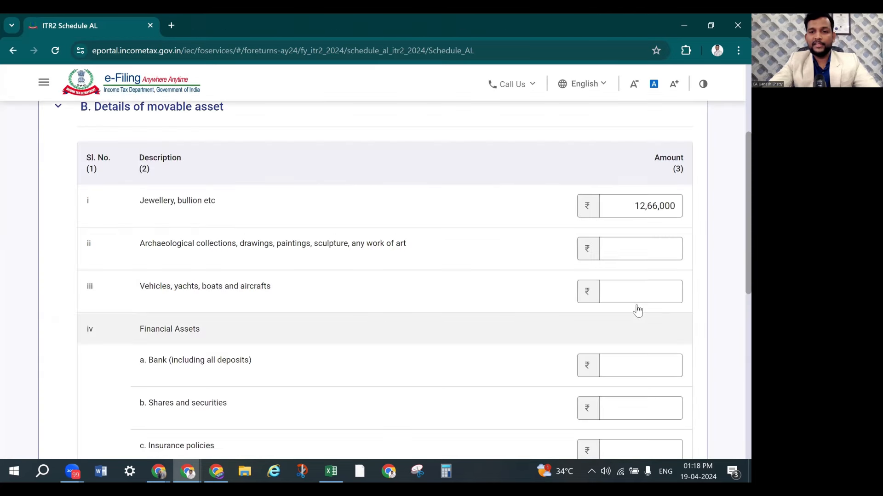
left_click(632, 291)
type("3999000")
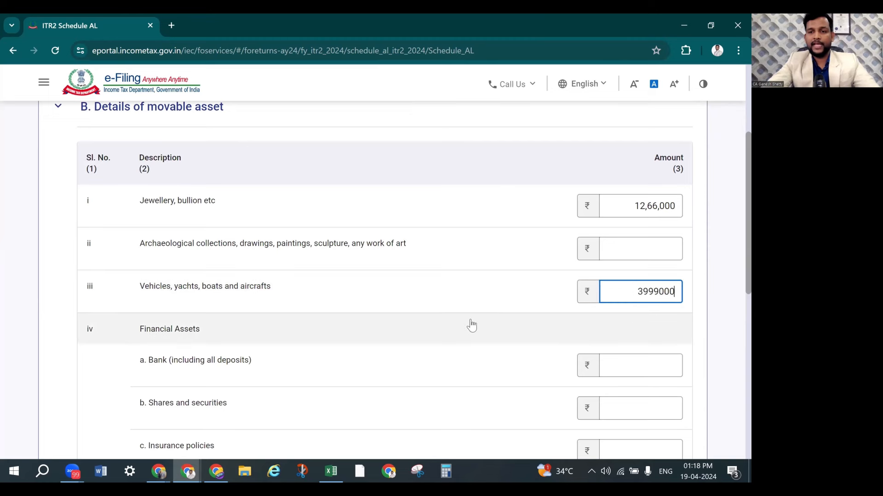
left_click(472, 325)
Enter bank deposits 816273 and cash in hand 245500
key("alt+Tab")
scroll(255, 280, "down", 1)
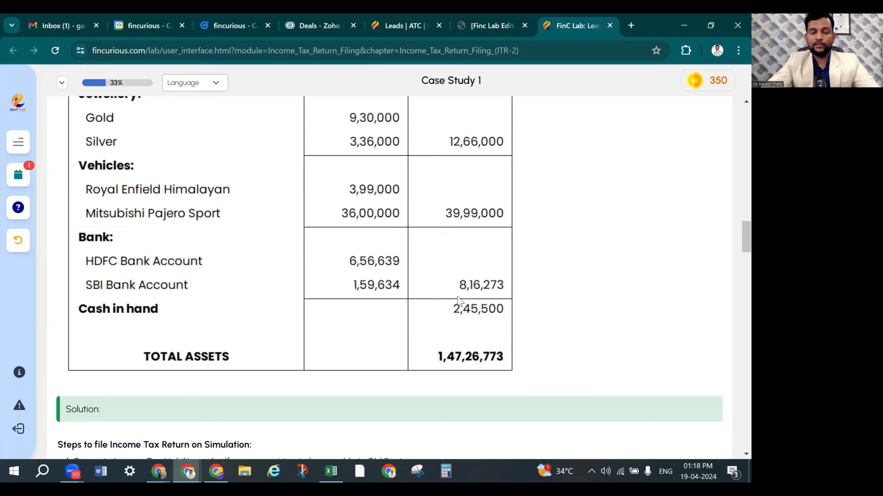
key("alt+Tab")
scroll(409, 345, "down", 1)
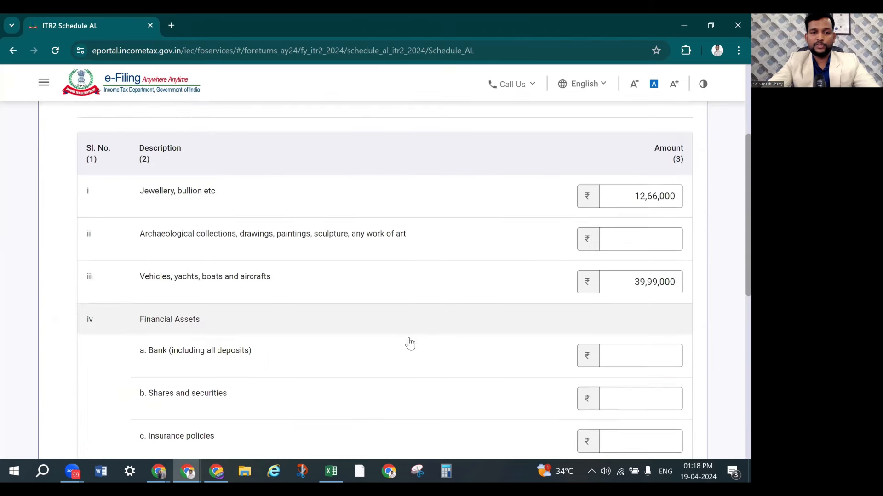
left_click(630, 305)
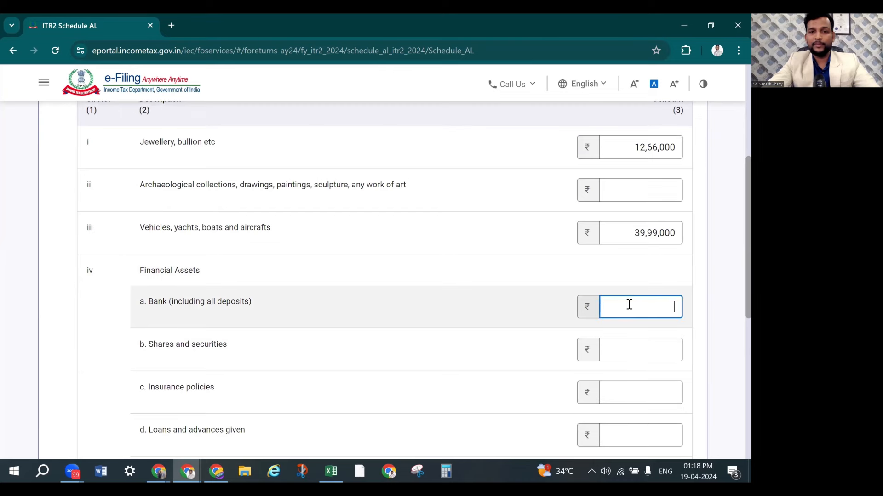
key("alt+Tab")
key("alt+Tab")
type("816")
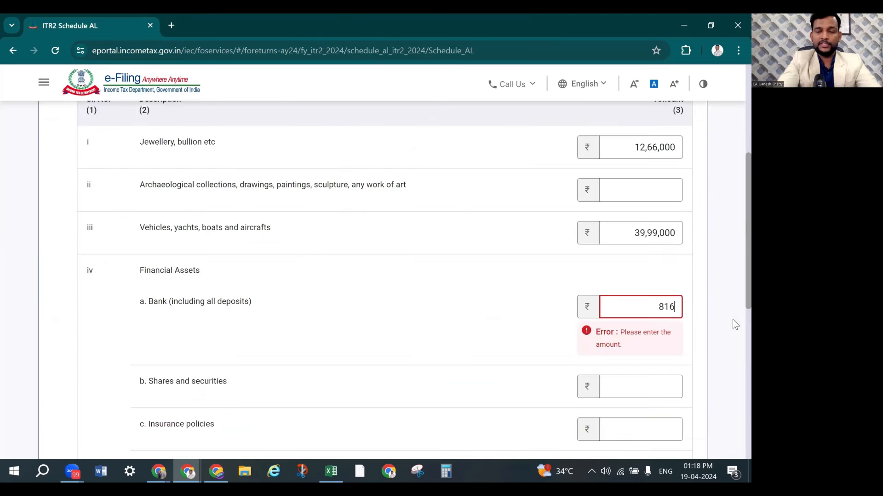
key("alt+Tab")
key("alt+Tab")
type("273")
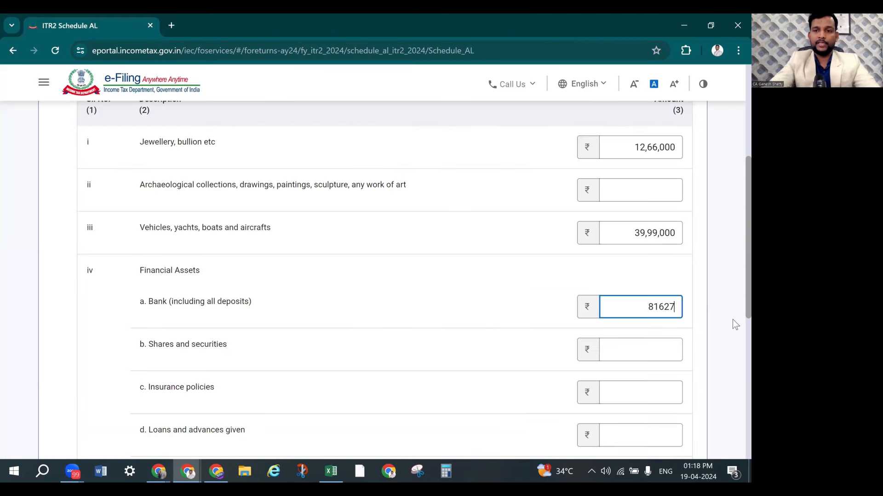
left_click(399, 368)
scroll(423, 331, "down", 3)
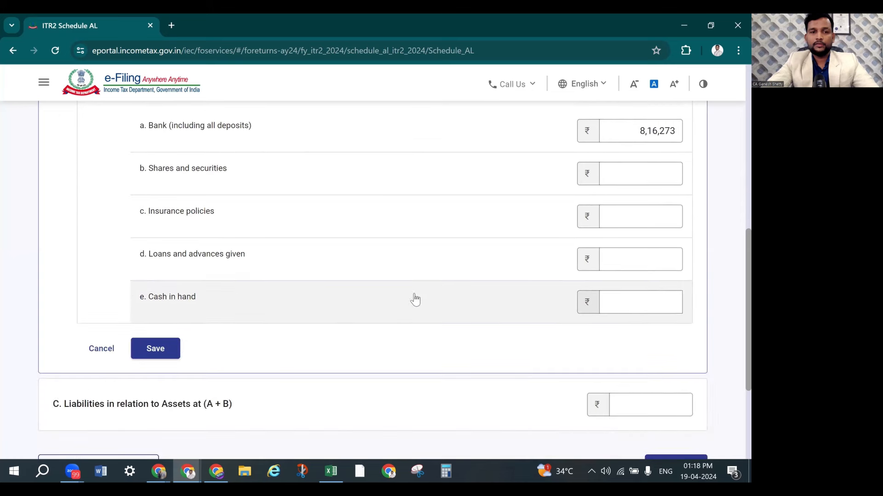
left_click(640, 304)
key("alt+Tab")
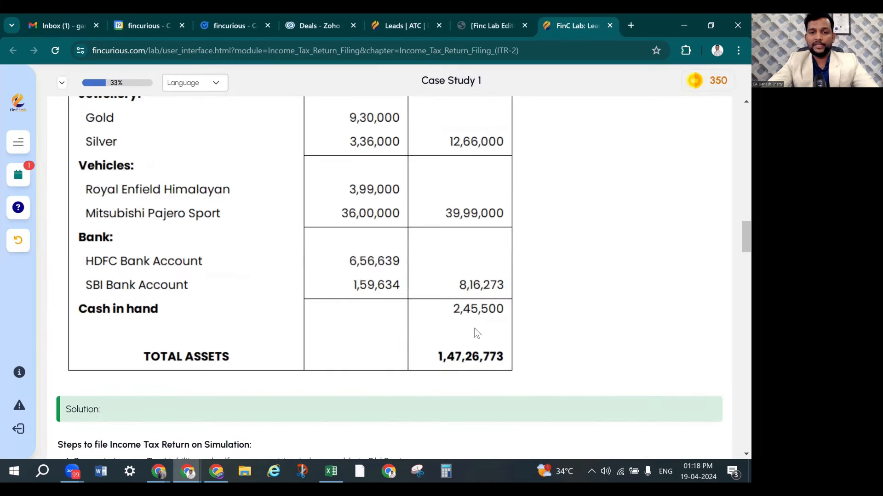
key("alt+Tab")
type("245")
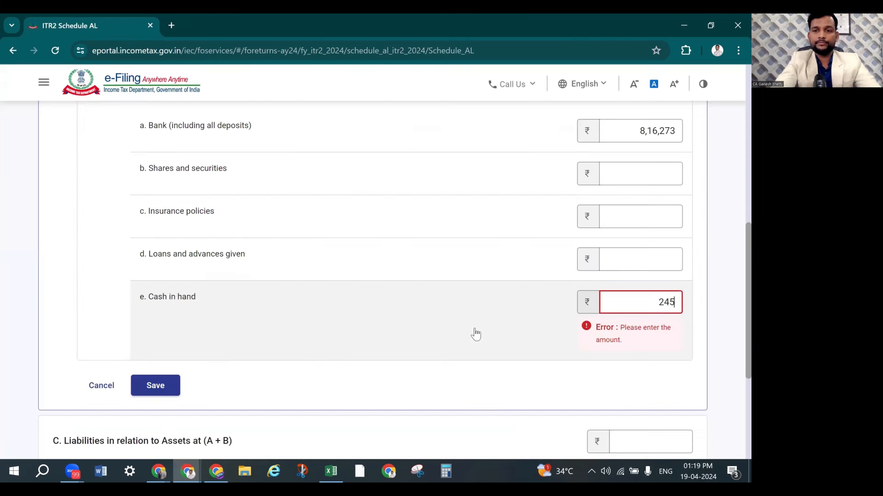
key("alt+Tab")
key("alt+Tab")
type("500")
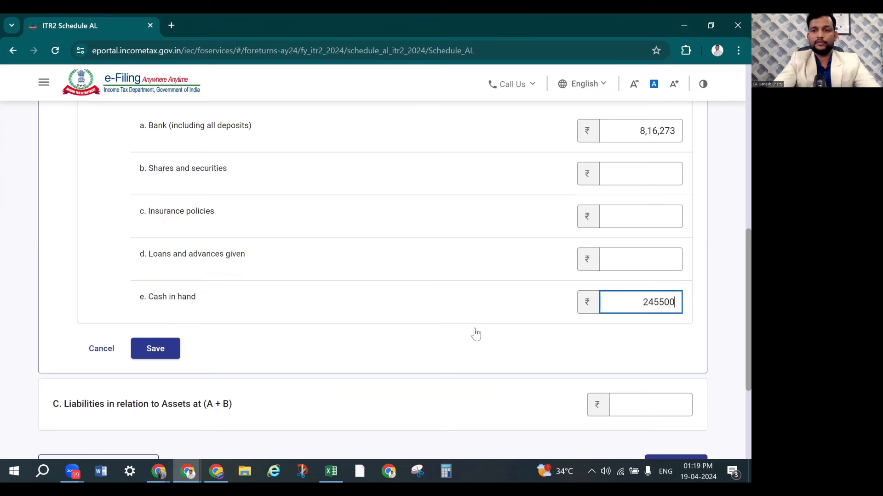
Save the movable asset details and enter 0 as the liabilities amount in Schedule AL
left_click(155, 349)
scroll(326, 289, "up", 1)
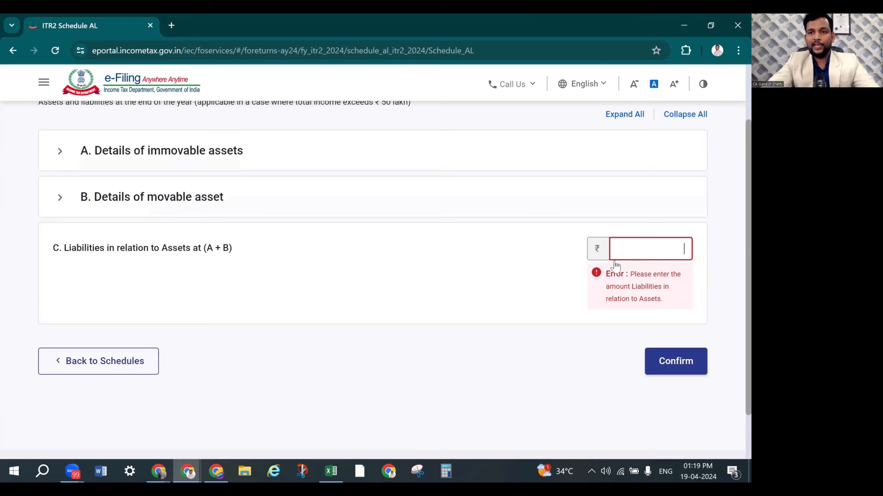
scroll(615, 363, "up", 3)
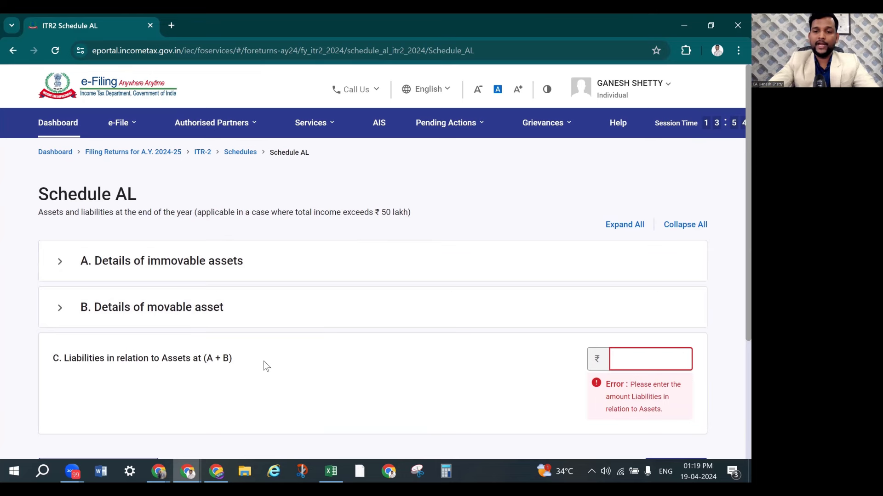
type("0")
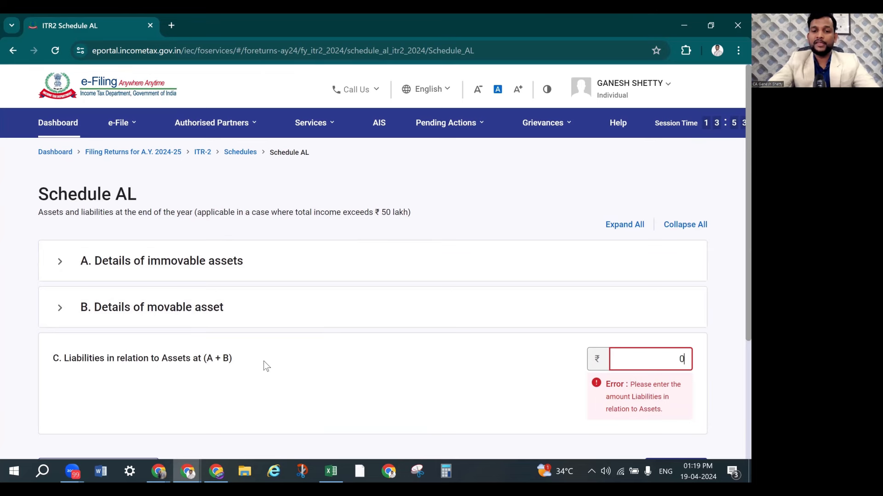
left_click(432, 348)
Cross-check the Schedule AL totals against the case study, then confirm Schedule AL
key("alt+Tab")
scroll(470, 287, "down", 2)
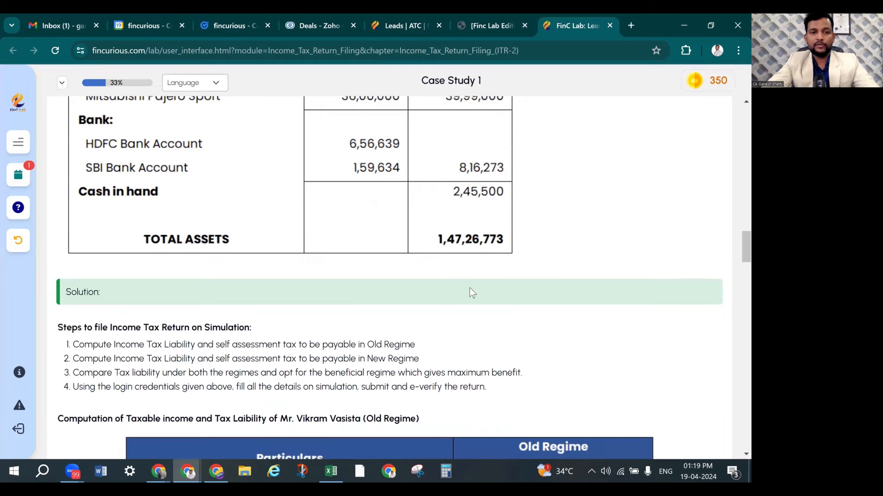
scroll(469, 287, "up", 5)
scroll(730, 380, "down", 3)
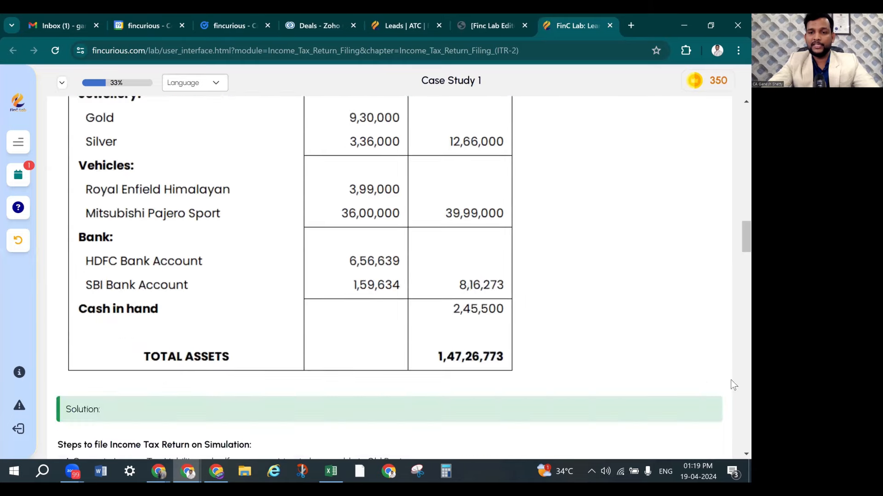
key("alt+Tab")
left_click(674, 426)
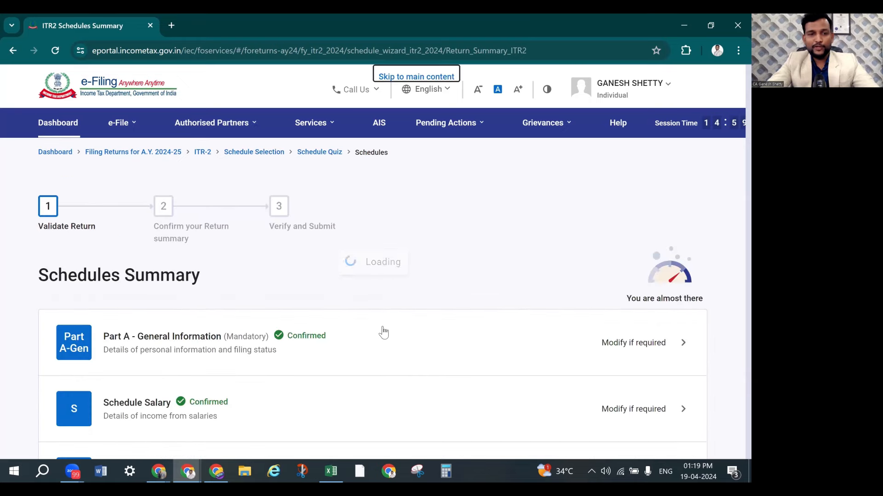
Open Part B - TI from the Schedules Summary for confirmation
scroll(382, 328, "down", 1)
scroll(382, 330, "down", 6)
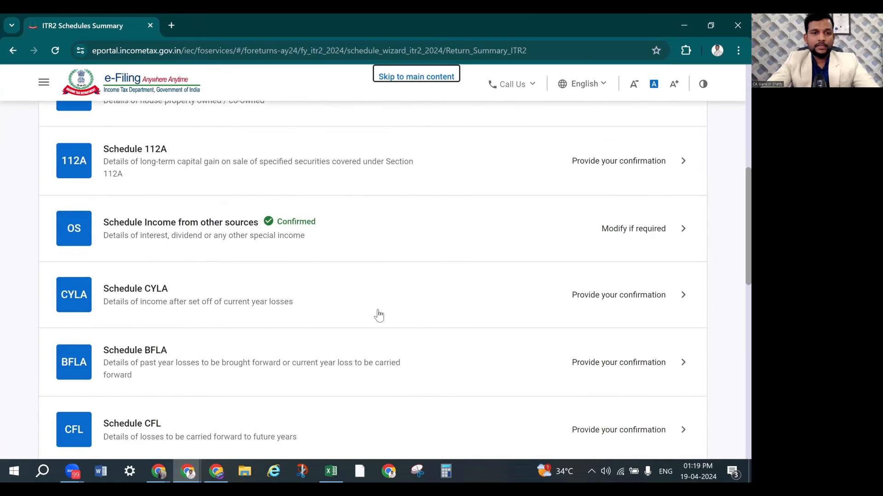
scroll(246, 344, "down", 8)
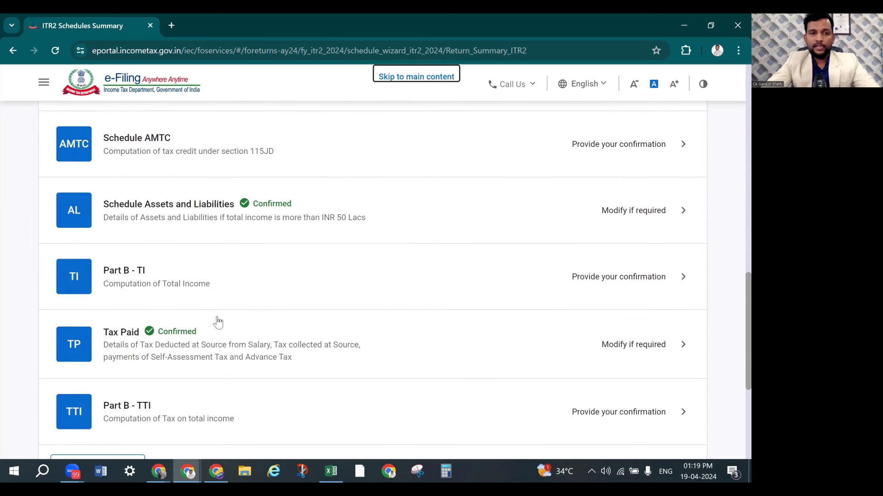
left_click(641, 278)
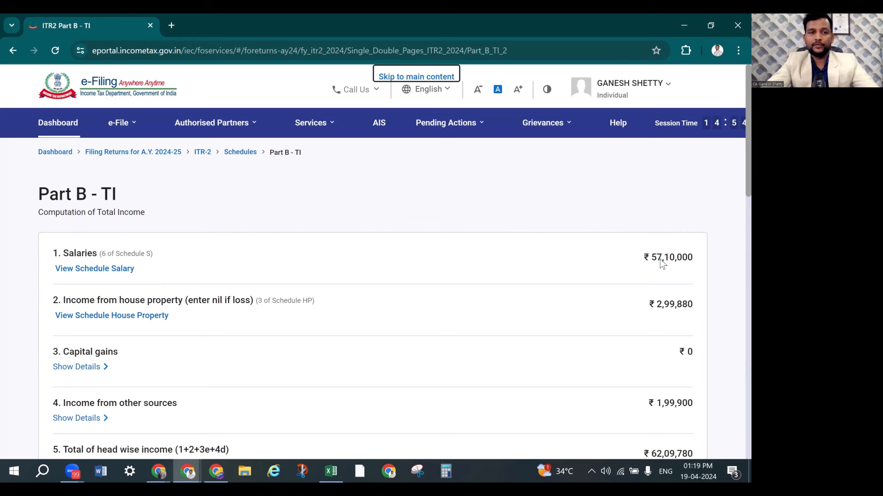
Review every Part B - TI row down to row 17, with total income ₹62,09,780 and zero deductions
scroll(340, 223, "down", 3)
scroll(315, 271, "up", 1)
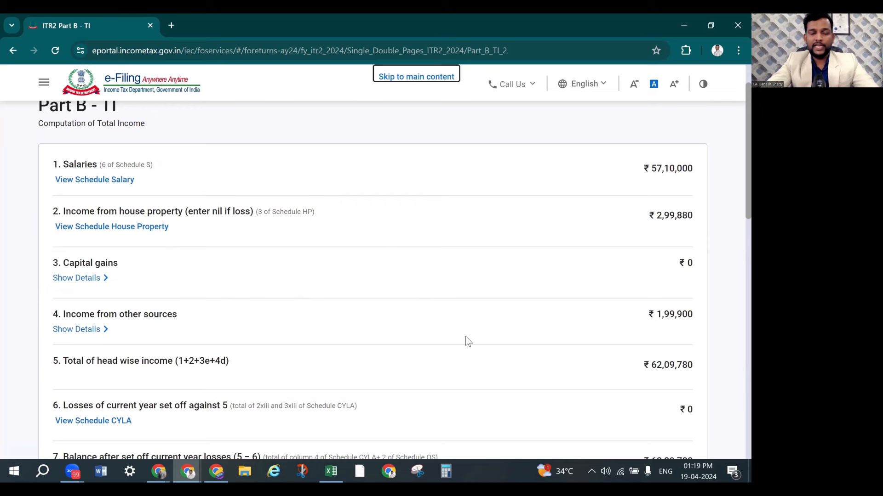
scroll(583, 360, "down", 1)
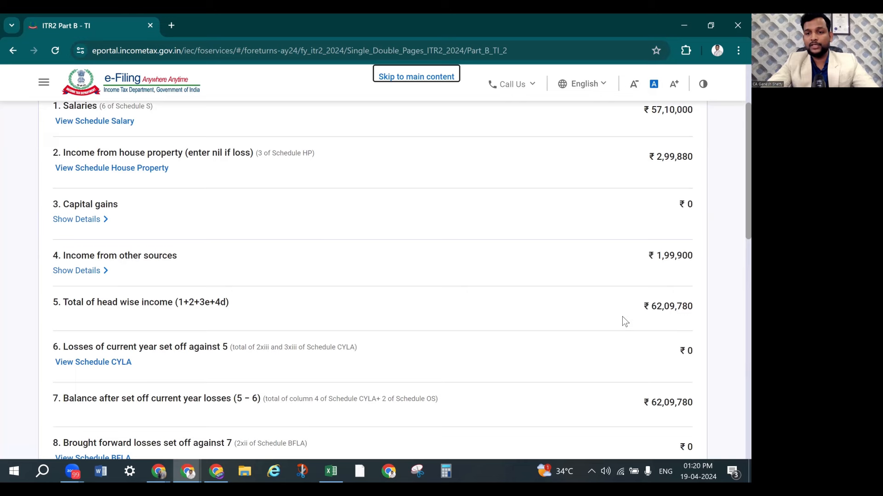
scroll(624, 321, "down", 1)
scroll(251, 375, "down", 1)
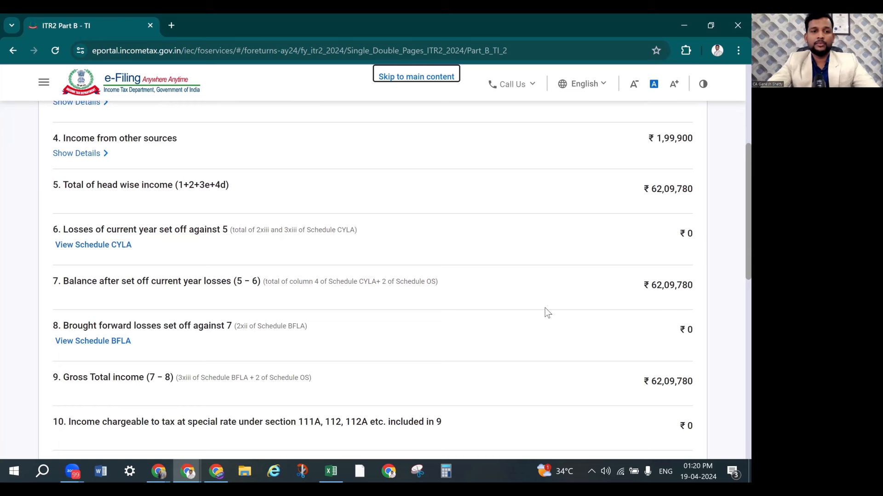
scroll(506, 328, "down", 1)
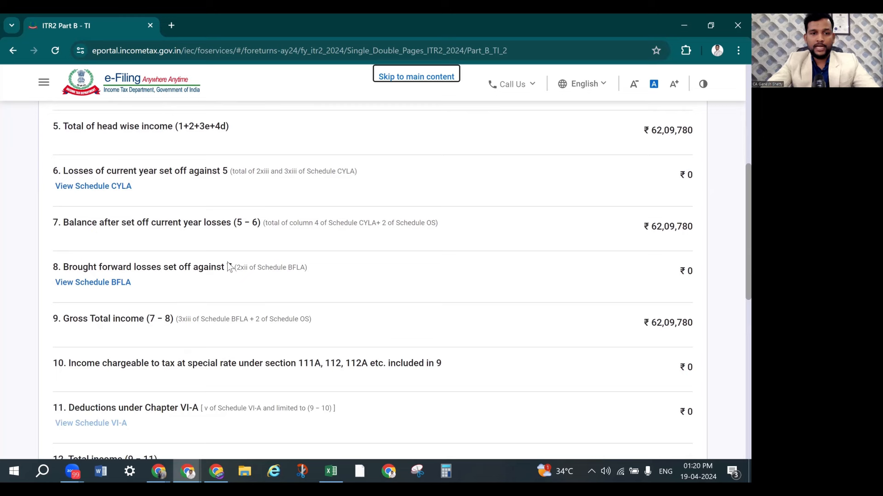
scroll(124, 220, "down", 2)
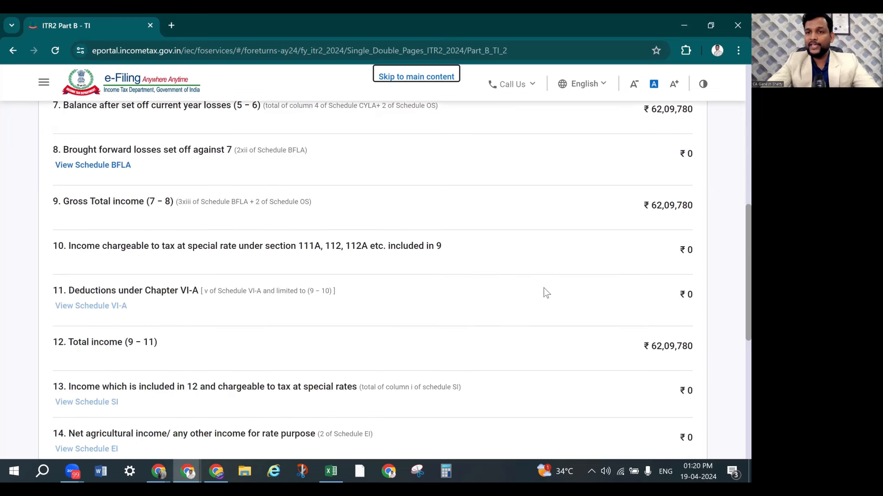
scroll(519, 307, "down", 1)
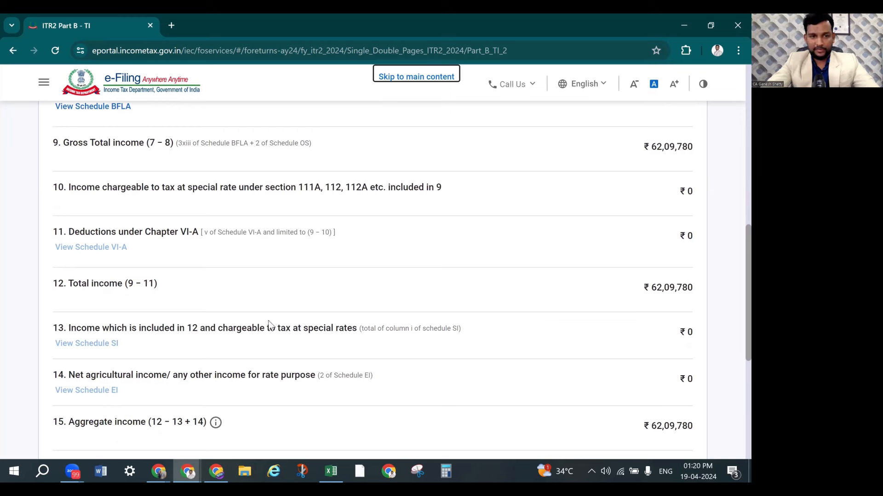
scroll(597, 313, "down", 2)
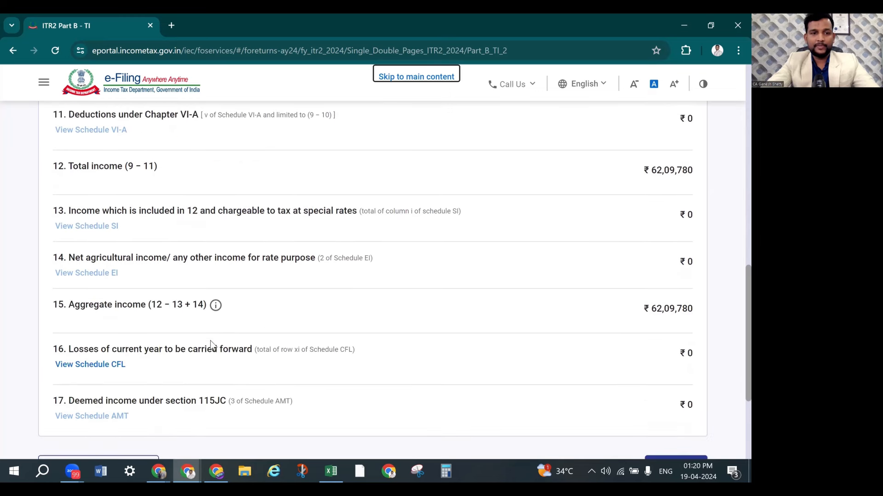
scroll(597, 322, "down", 3)
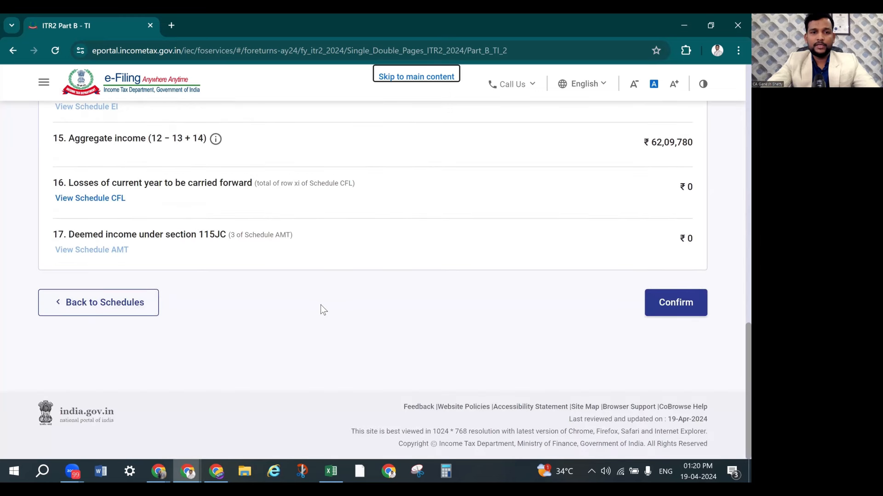
Confirm the Part B - TI total income computation
left_click(684, 310)
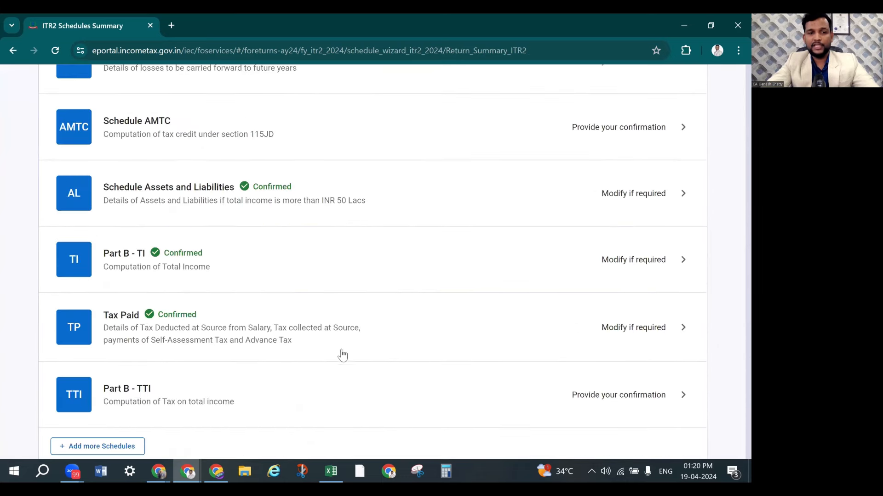
scroll(397, 350, "down", 10)
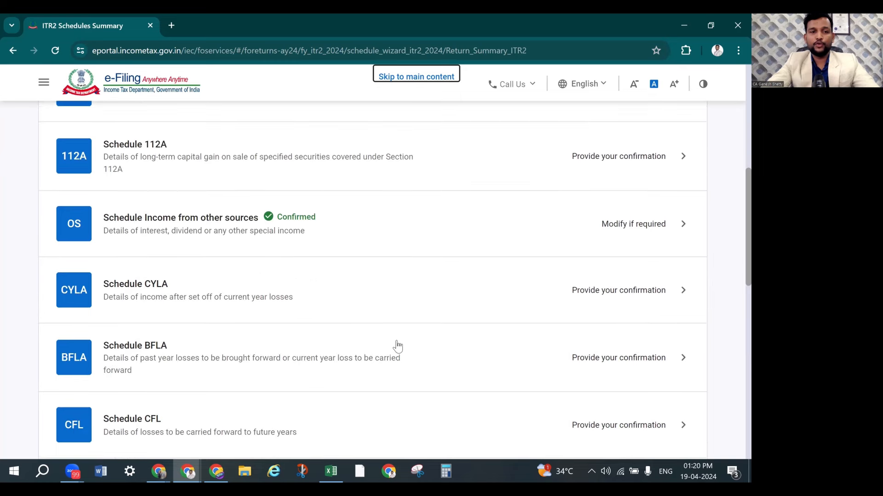
scroll(398, 348, "down", 6)
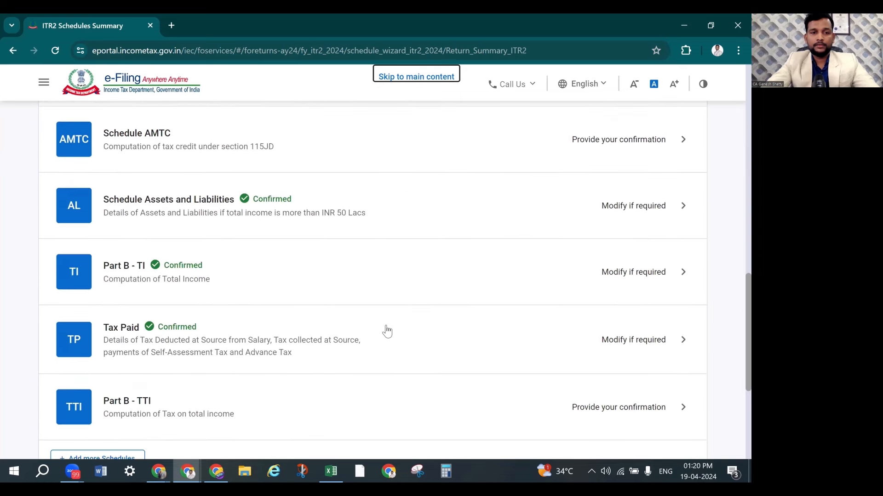
Review the Tax Paid schedule and expand its advance tax payment details
left_click(632, 284)
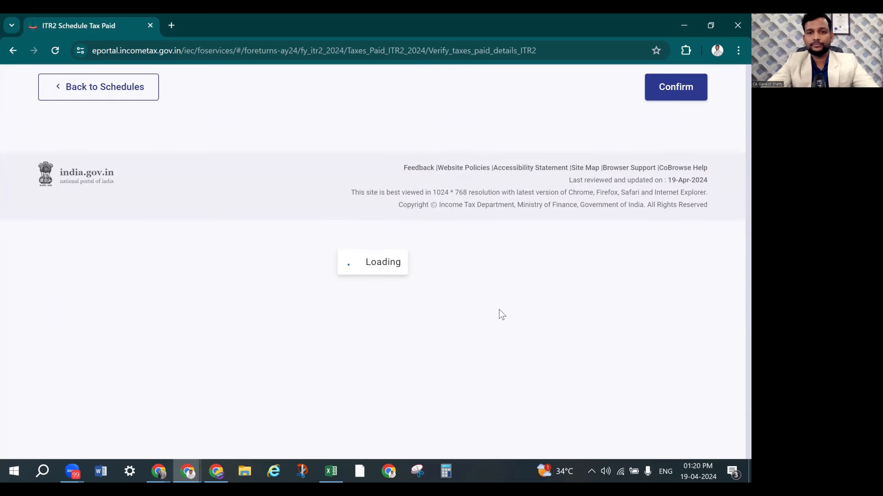
scroll(502, 315, "down", 2)
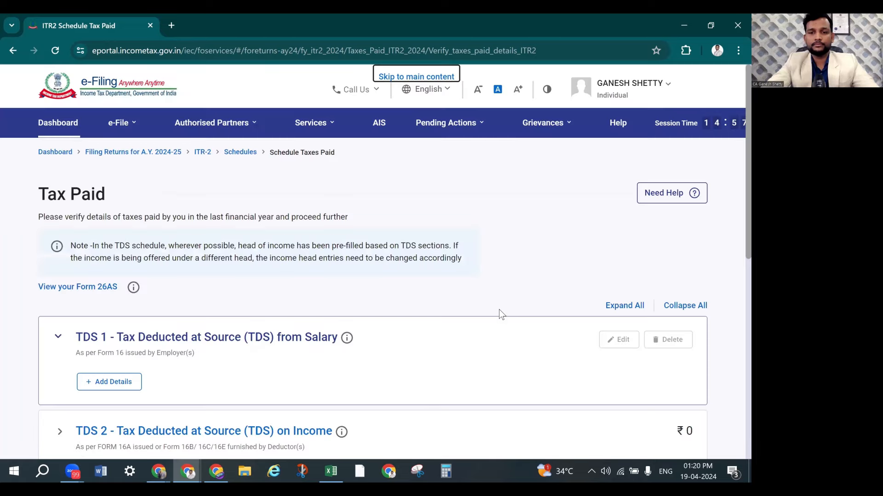
scroll(500, 314, "down", 2)
scroll(500, 315, "down", 2)
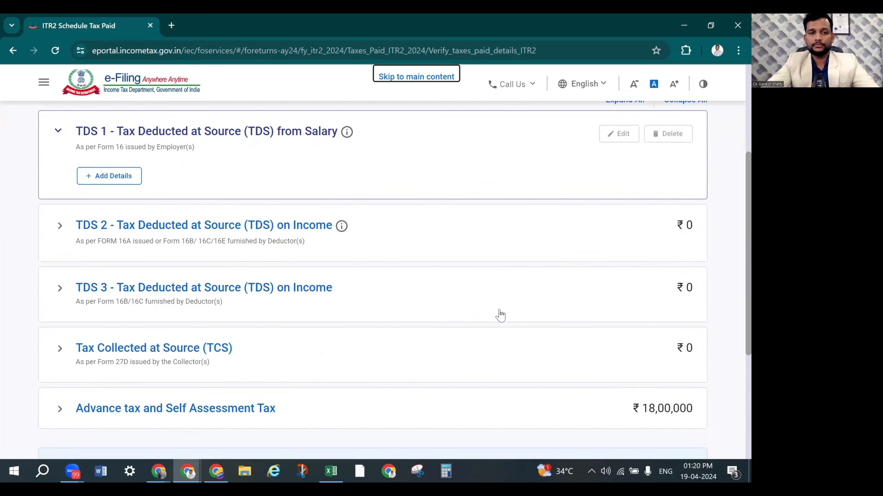
scroll(501, 315, "down", 2)
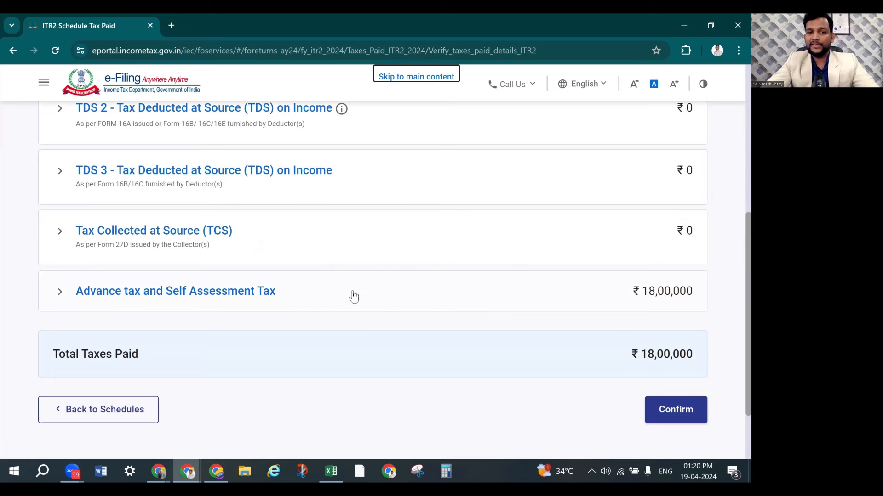
scroll(405, 279, "up", 2)
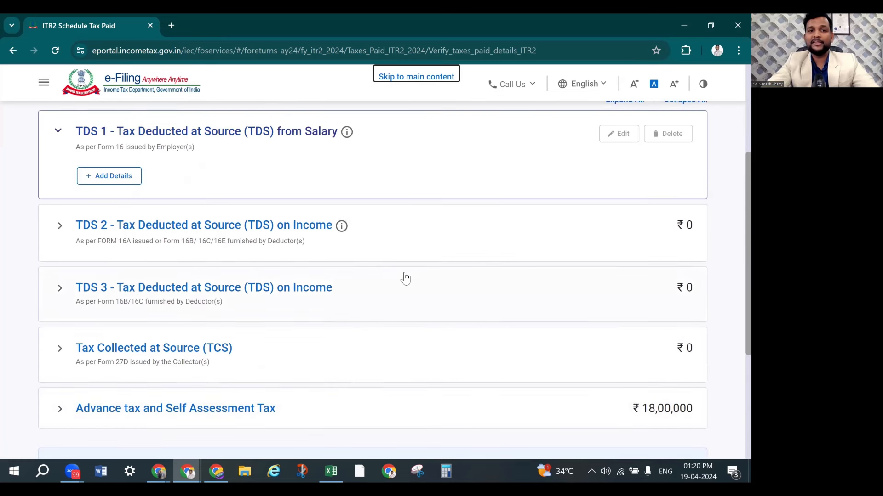
scroll(405, 278, "up", 1)
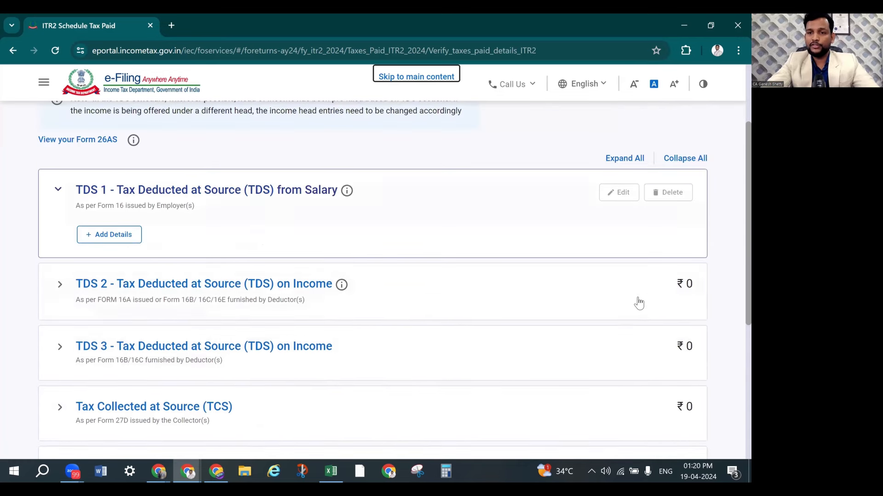
scroll(612, 317, "down", 3)
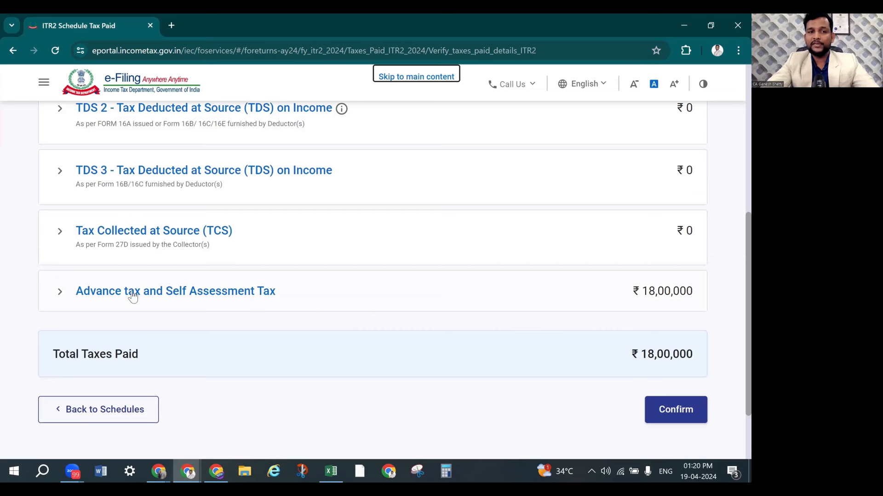
left_click(132, 297)
scroll(446, 296, "down", 3)
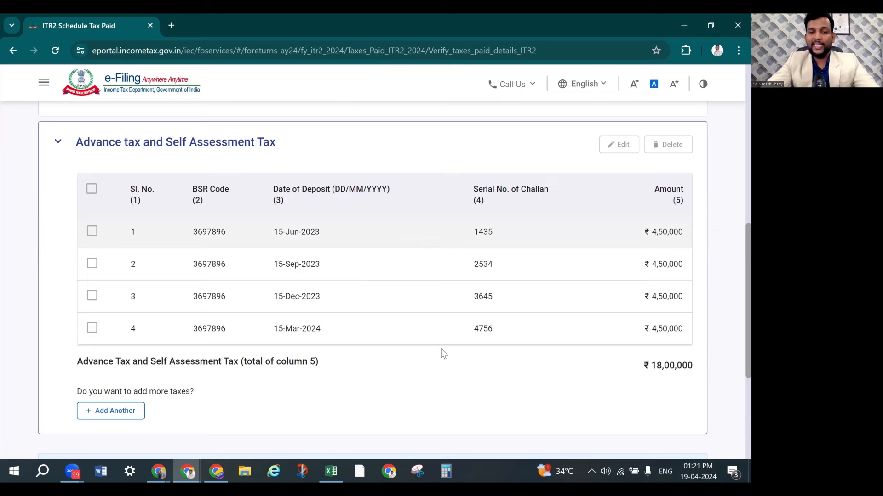
Check the four advance-tax challans (₹18,00,000) against the case study and confirm Tax Paid
key("alt+Tab")
scroll(399, 327, "up", 10)
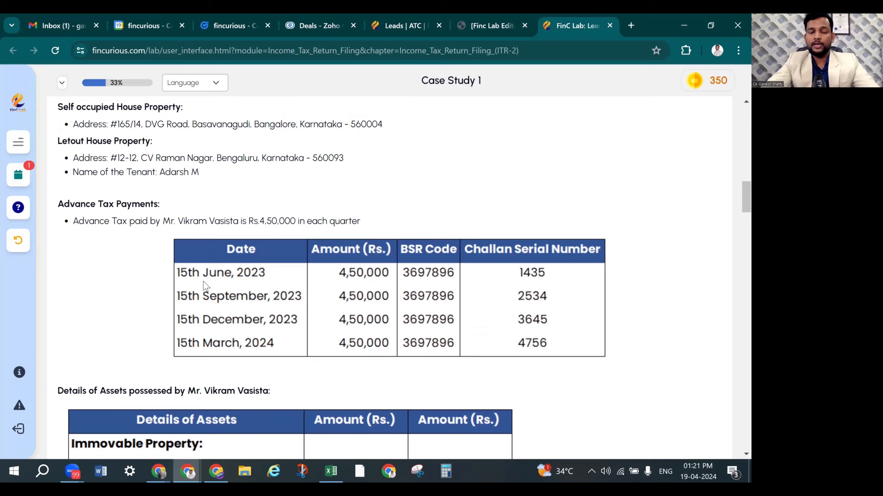
key("alt+Tab")
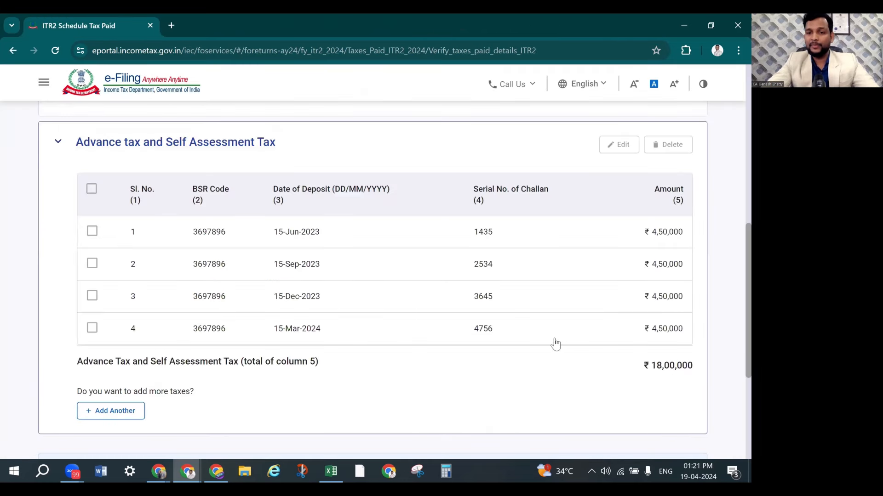
scroll(554, 342, "down", 3)
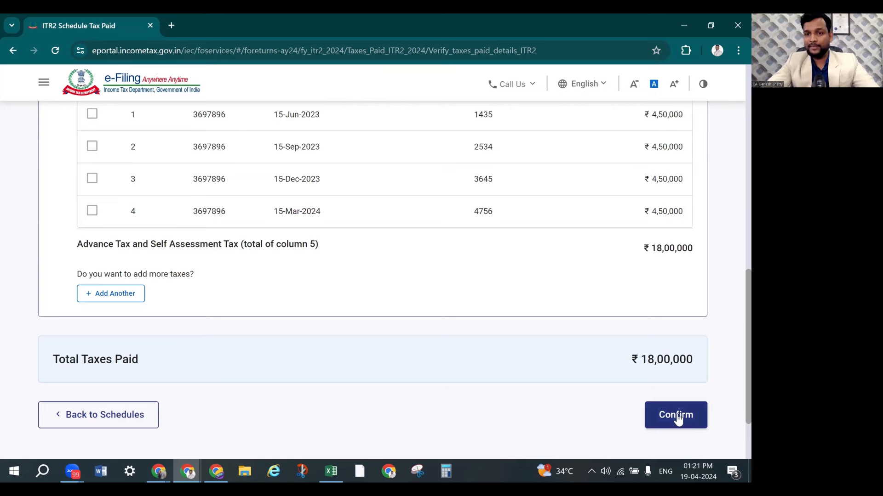
left_click(672, 417)
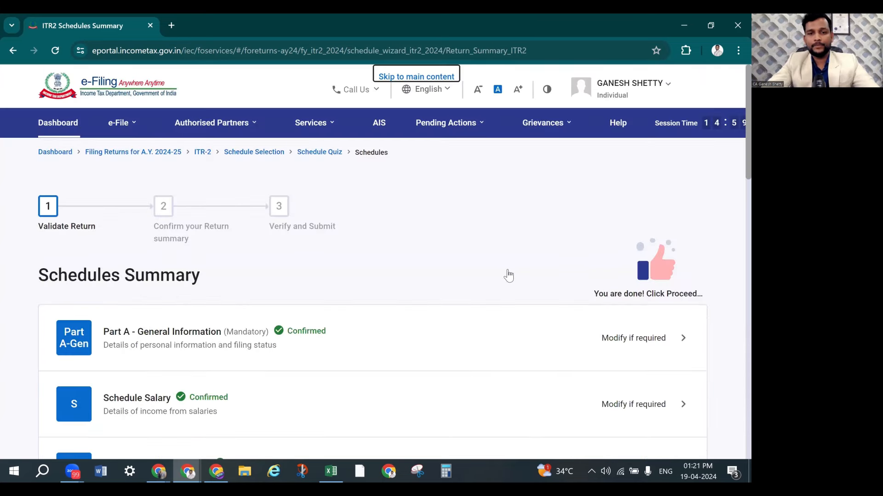
scroll(508, 276, "down", 15)
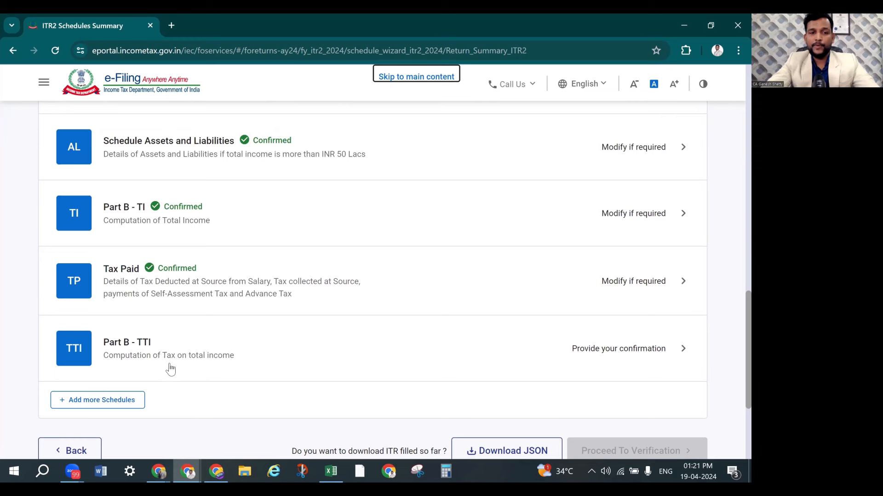
Review the Part B - TTI computation: ₹17,87,996 aggregate liability, ₹0 payable, ₹12,000 refund
left_click(631, 359)
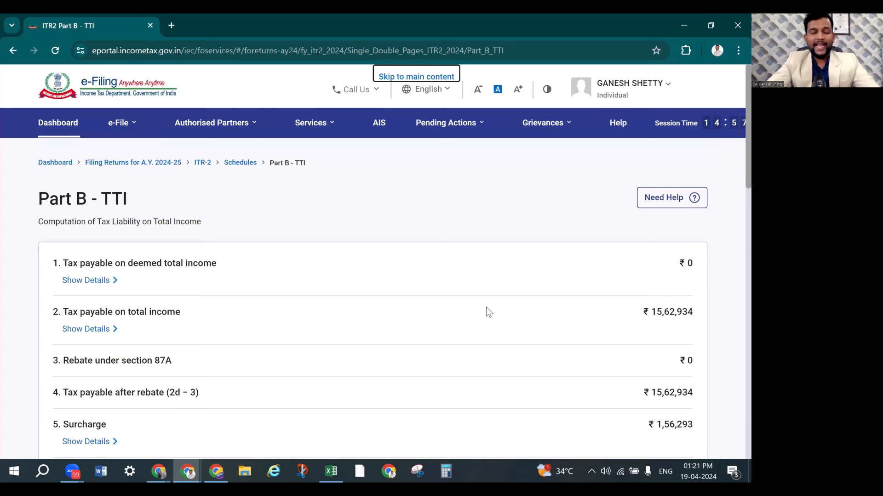
scroll(487, 300, "down", 3)
scroll(478, 262, "up", 1)
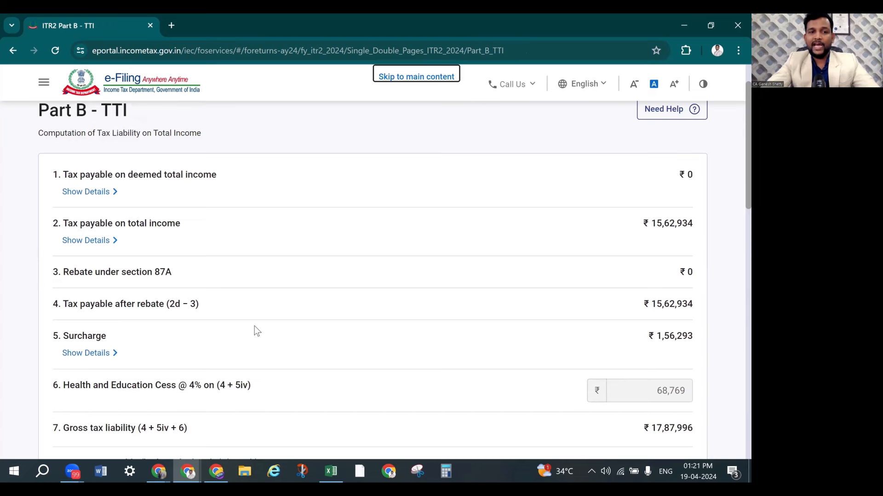
scroll(360, 316, "down", 1)
scroll(359, 317, "down", 1)
scroll(410, 315, "down", 1)
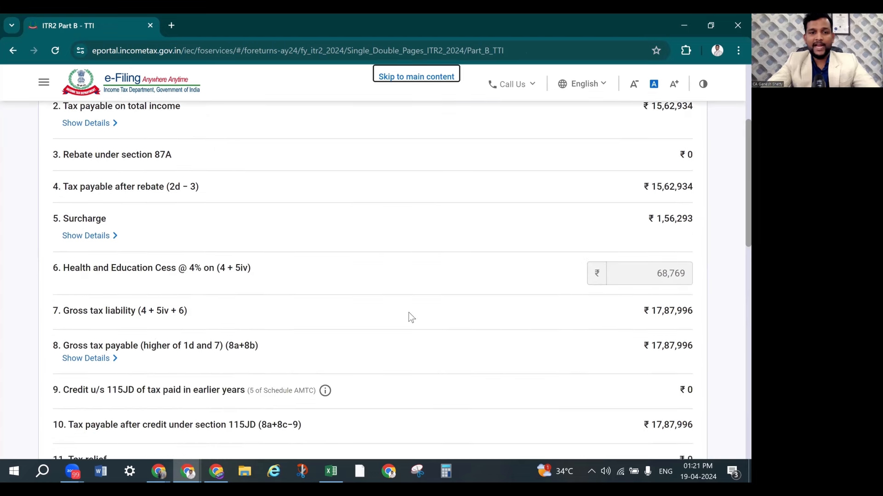
scroll(150, 337, "down", 1)
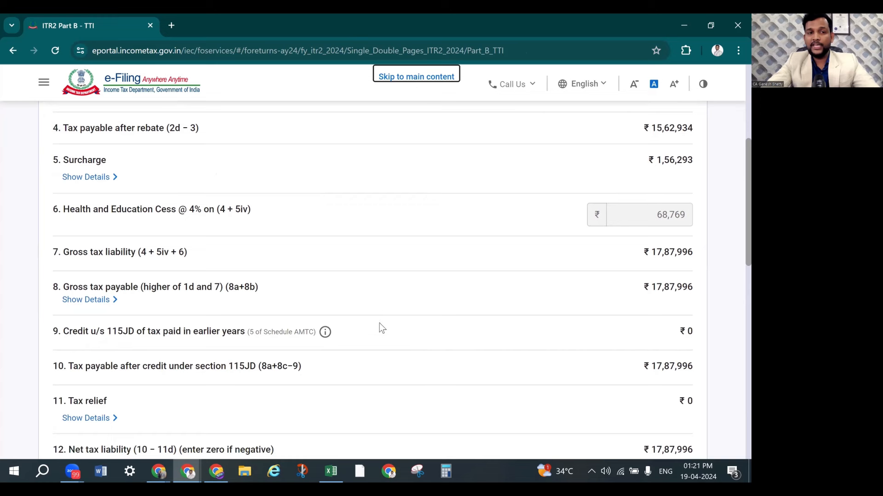
scroll(381, 327, "down", 2)
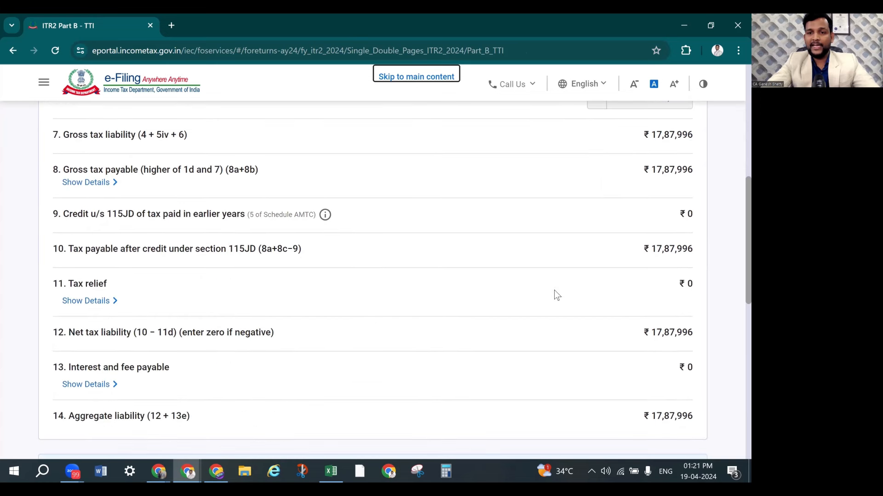
scroll(691, 313, "down", 2)
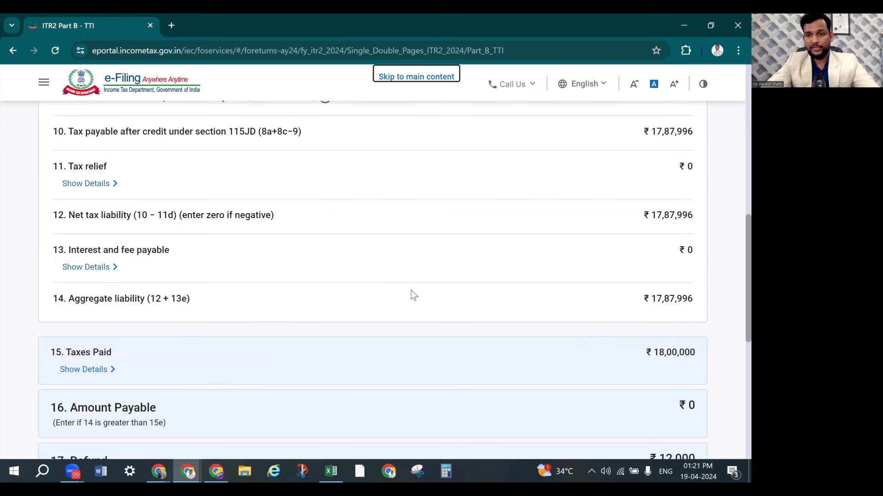
scroll(413, 294, "down", 2)
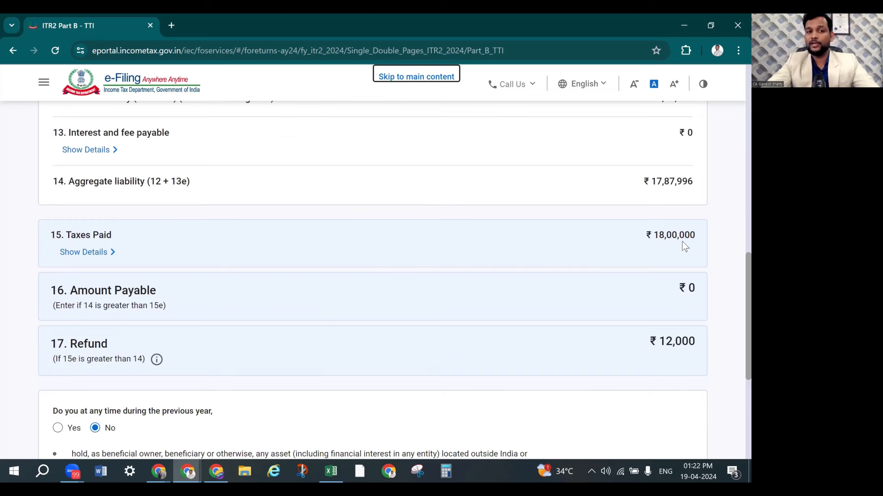
scroll(684, 247, "down", 1)
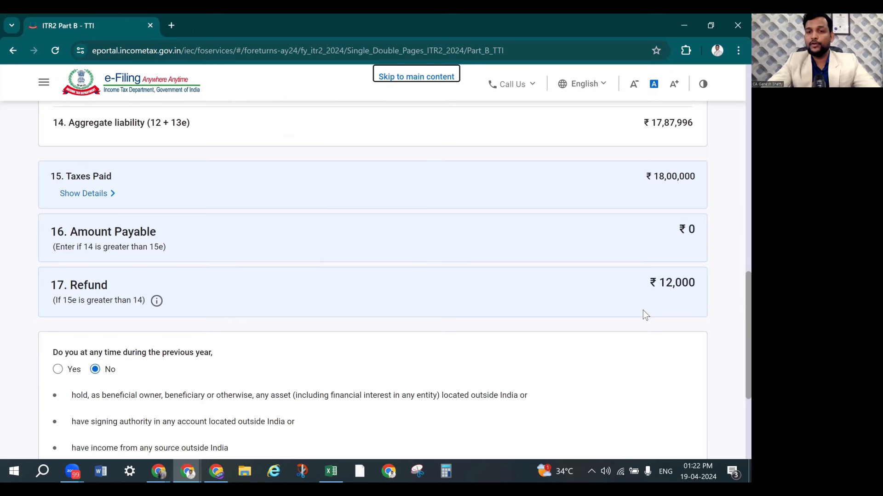
Compare the Part B - TTI tax figures with those in the case study
key("alt+Tab")
scroll(543, 308, "down", 10)
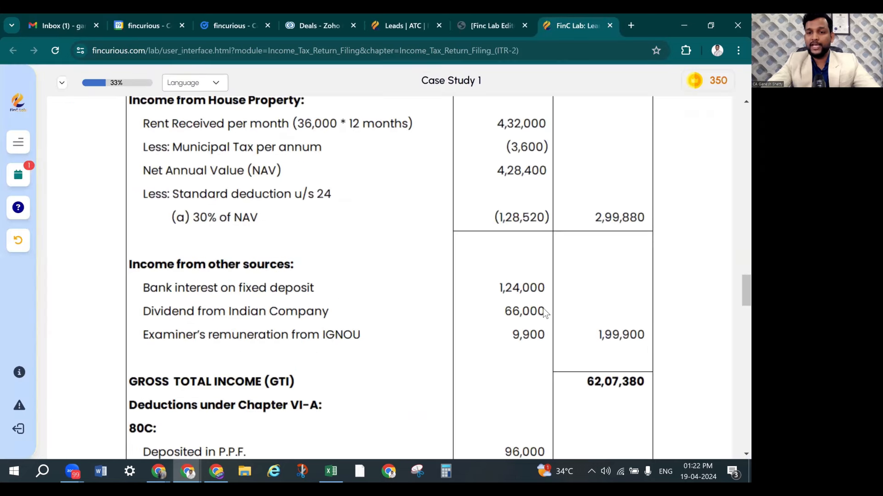
scroll(544, 310, "down", 5)
scroll(556, 312, "down", 8)
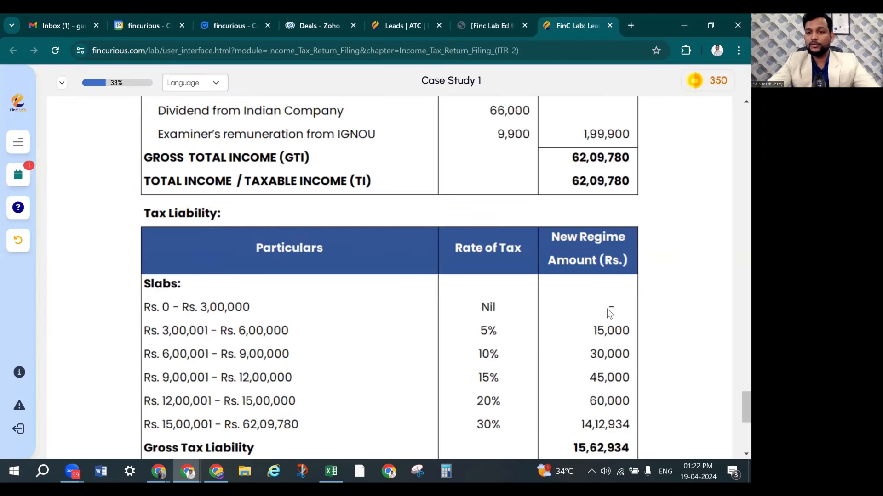
scroll(611, 314, "down", 8)
key("alt+Tab")
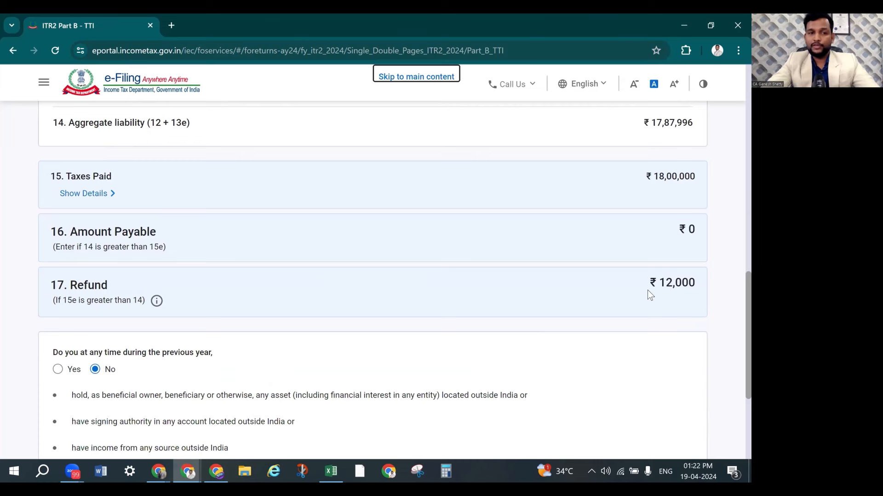
scroll(647, 291, "down", 3)
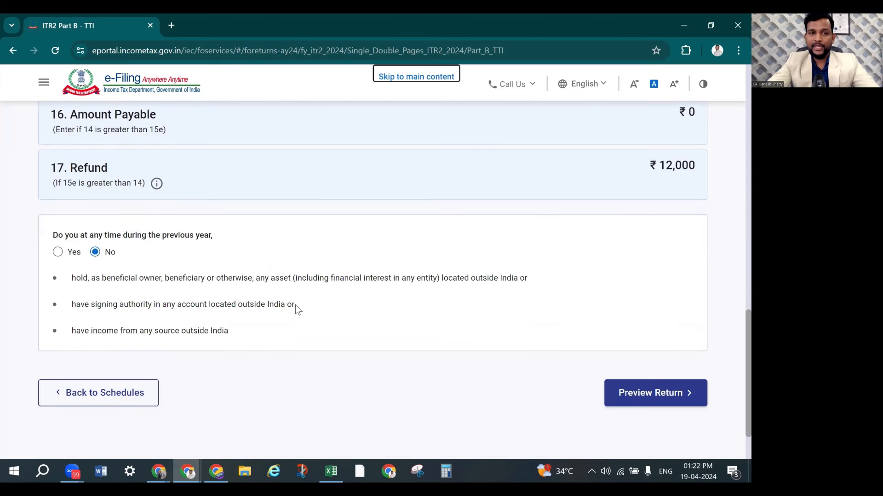
Tick the return declaration, with capacity Self and date 2024-Apr-19, and reach Proceed to Preview
left_click(649, 404)
left_click(649, 403)
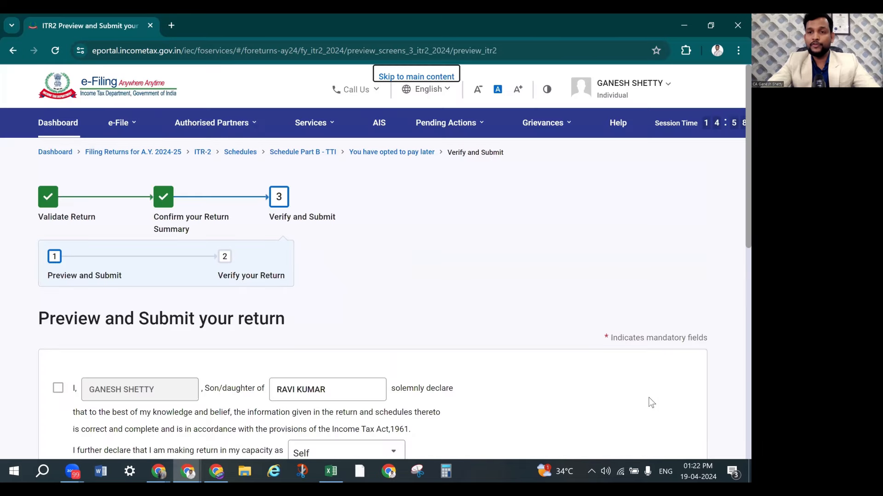
scroll(97, 235, "down", 4)
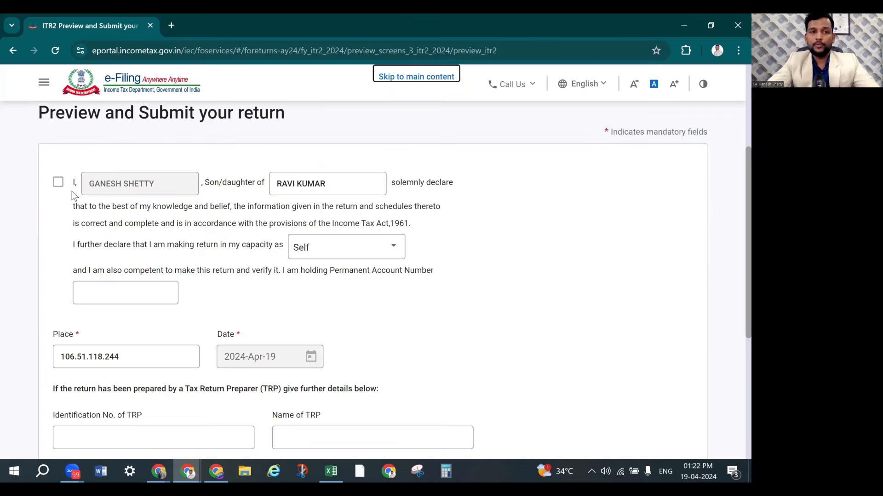
left_click(58, 184)
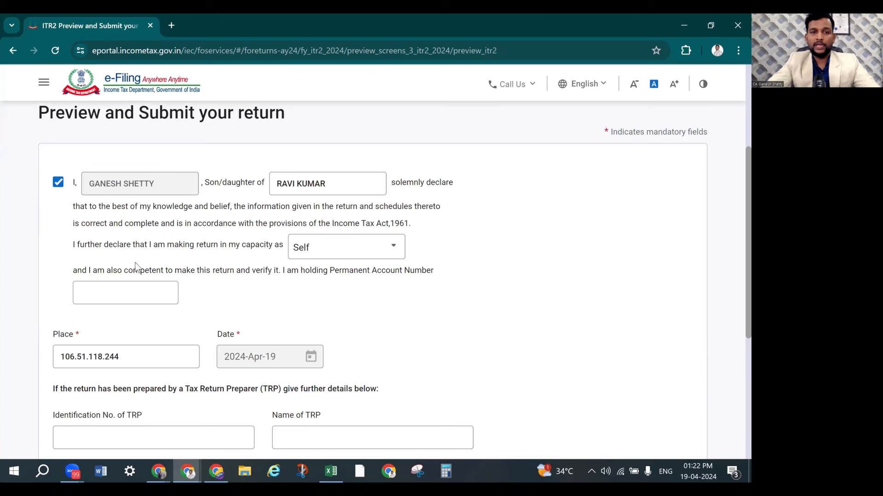
scroll(161, 295, "down", 3)
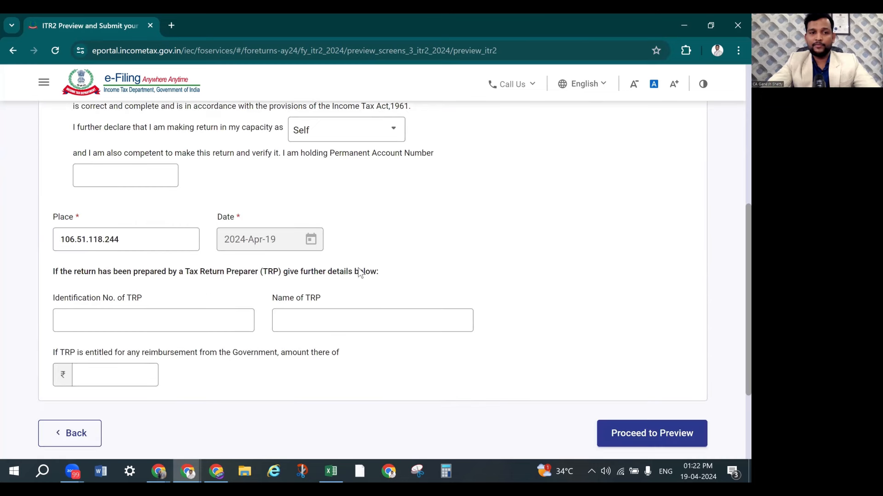
scroll(191, 298, "down", 3)
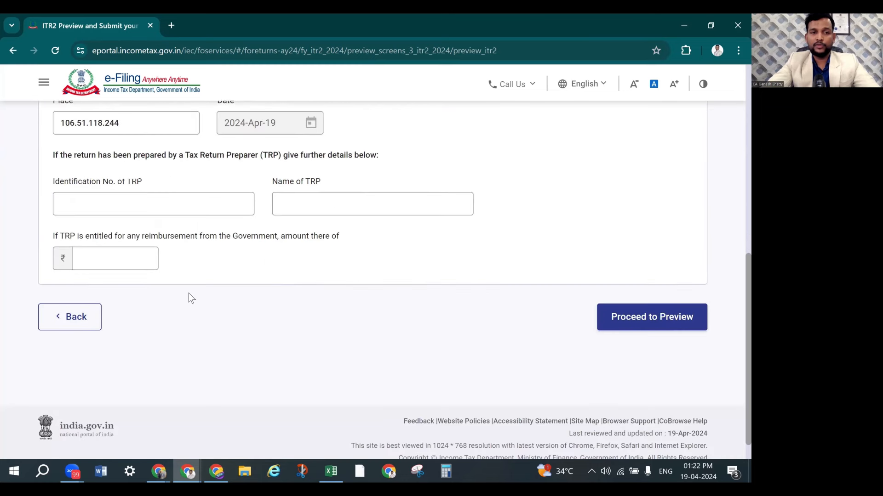
Open the ITR-2 return preview and review Part A-GEN
left_click(634, 322)
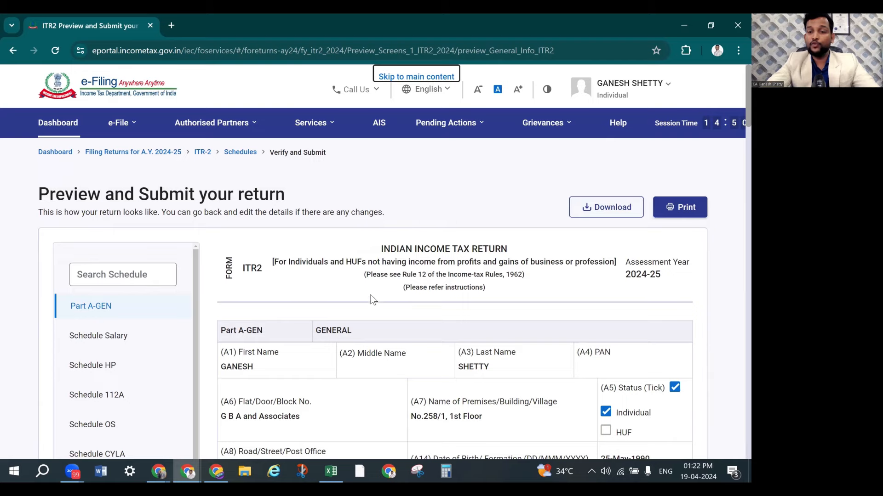
scroll(183, 196, "down", 3)
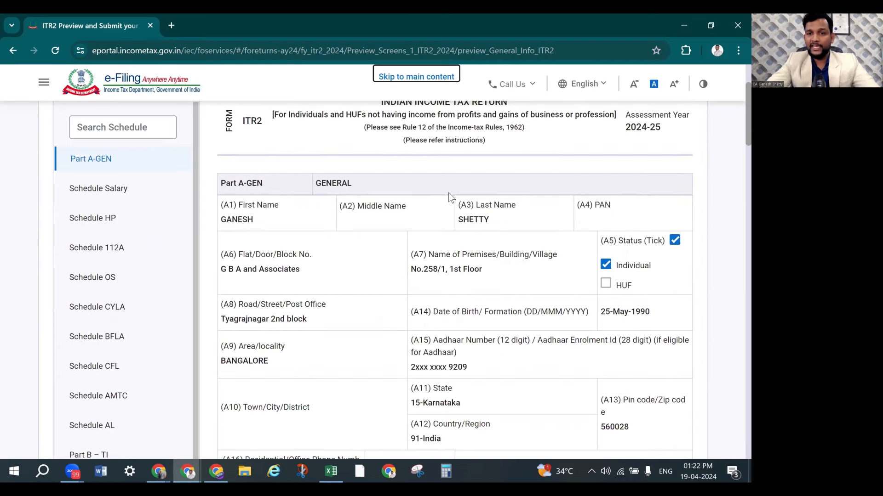
scroll(444, 222, "down", 5)
scroll(449, 250, "down", 10)
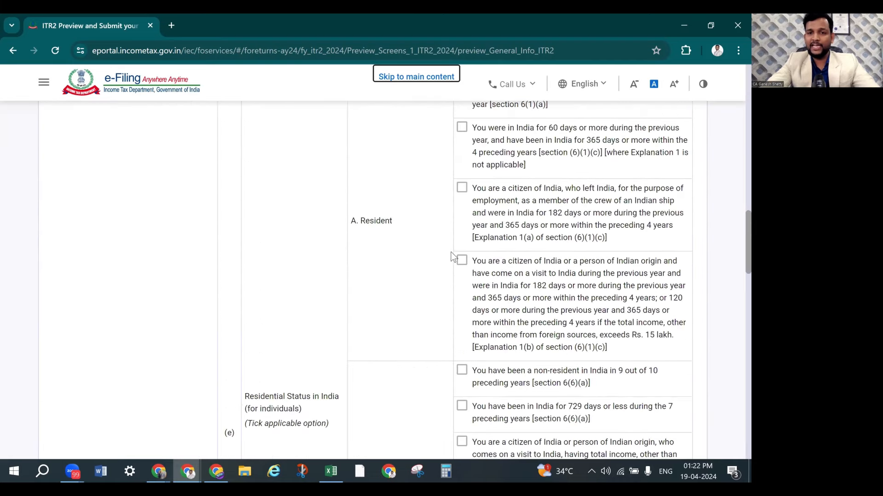
scroll(450, 260, "up", 20)
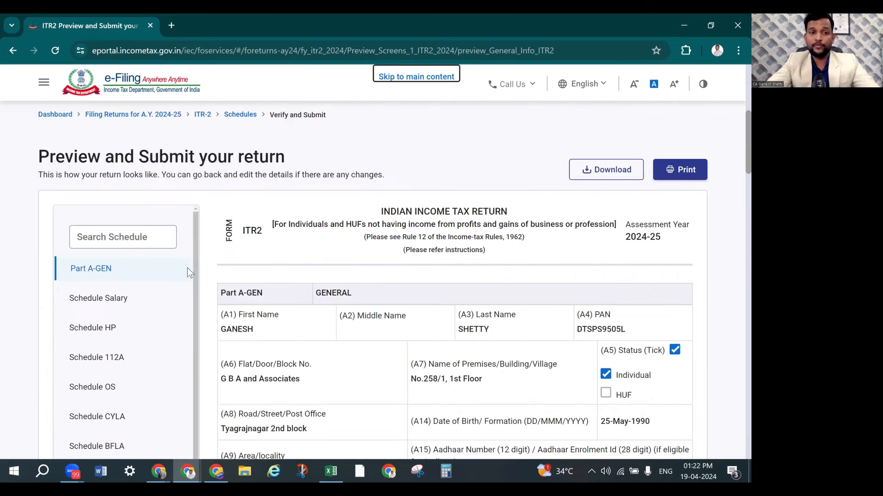
Review Schedule Salary in the preview, showing ₹57,10,000 chargeable under Salaries
left_click(174, 331)
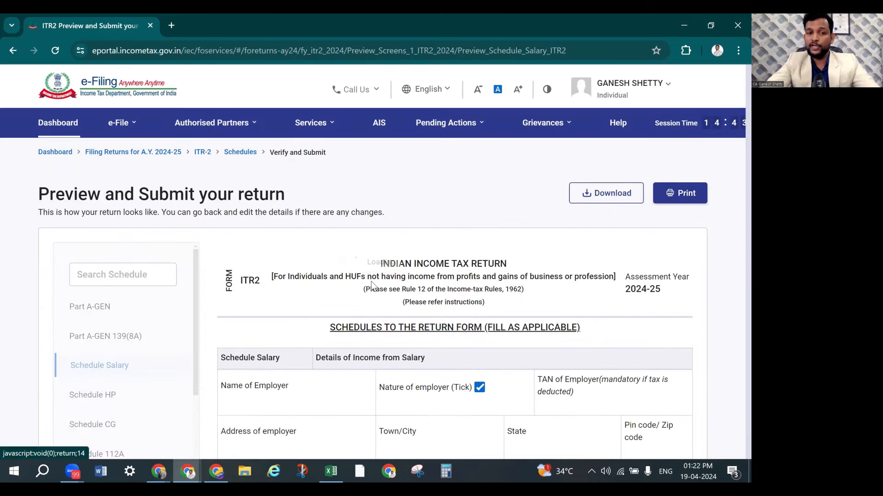
scroll(390, 280, "down", 5)
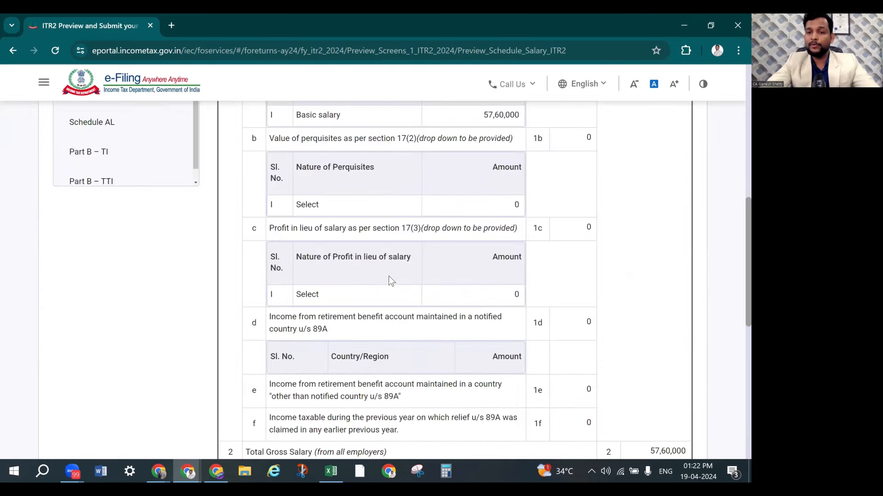
scroll(390, 277, "down", 5)
scroll(86, 229, "up", 10)
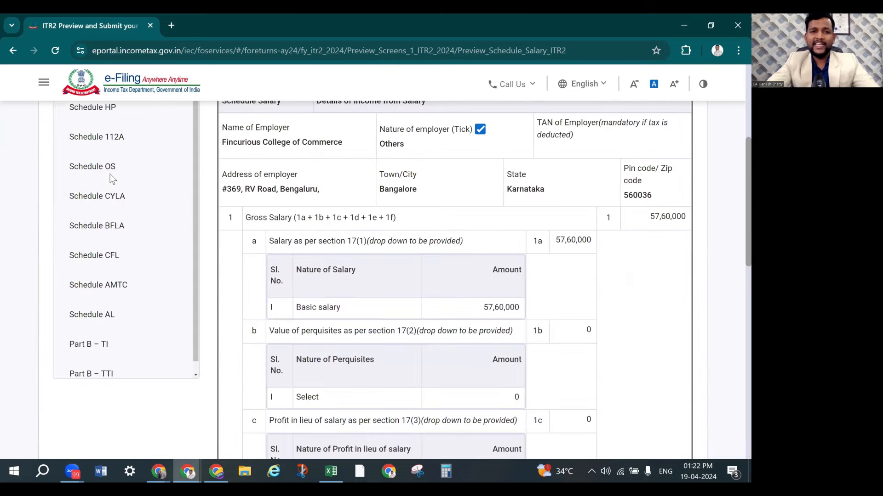
scroll(130, 275, "up", 5)
scroll(475, 267, "down", 3)
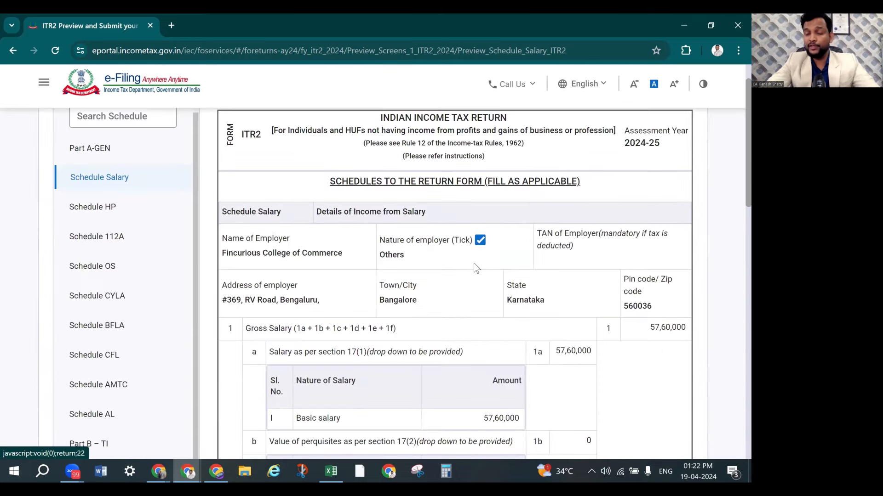
scroll(475, 265, "down", 5)
scroll(475, 265, "down", 10)
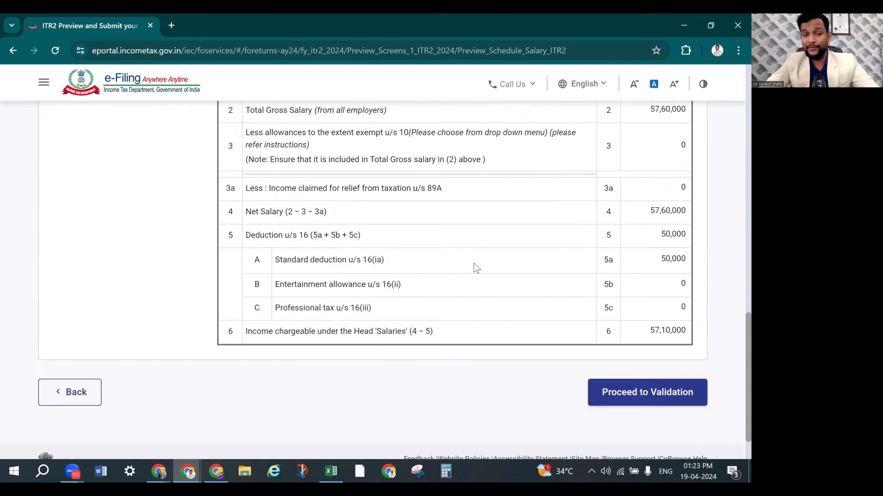
Validate the ITR 2 return with no errors found, then move on toward verification
left_click(658, 396)
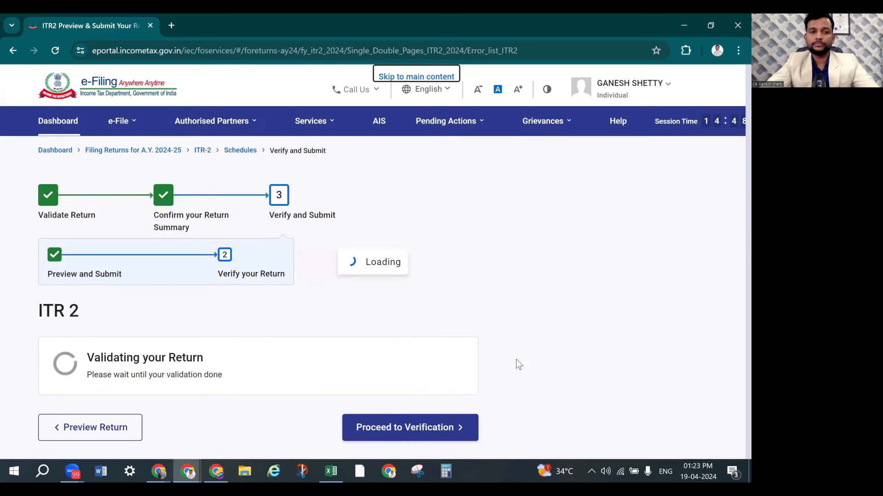
scroll(147, 314, "down", 2)
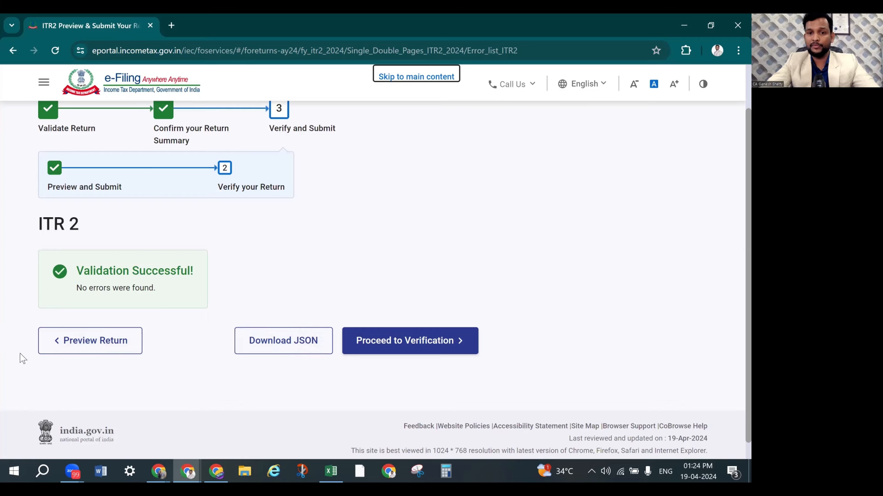
left_click(433, 349)
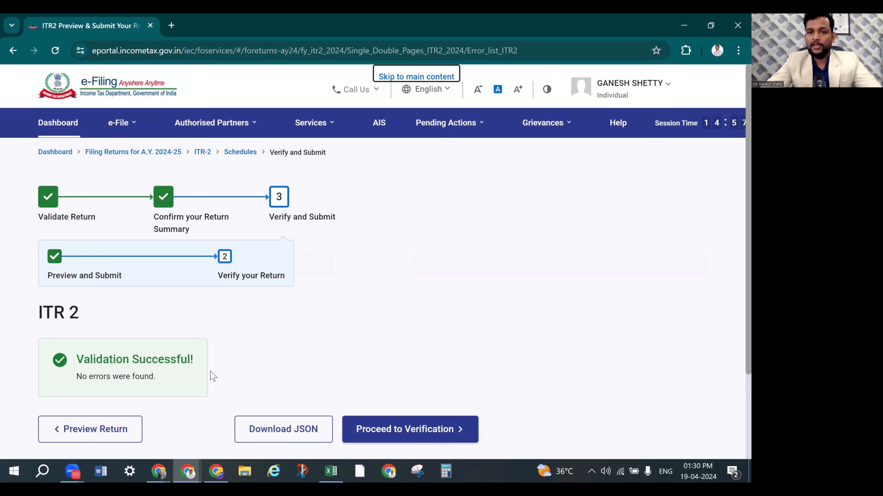
scroll(241, 363, "down", 2)
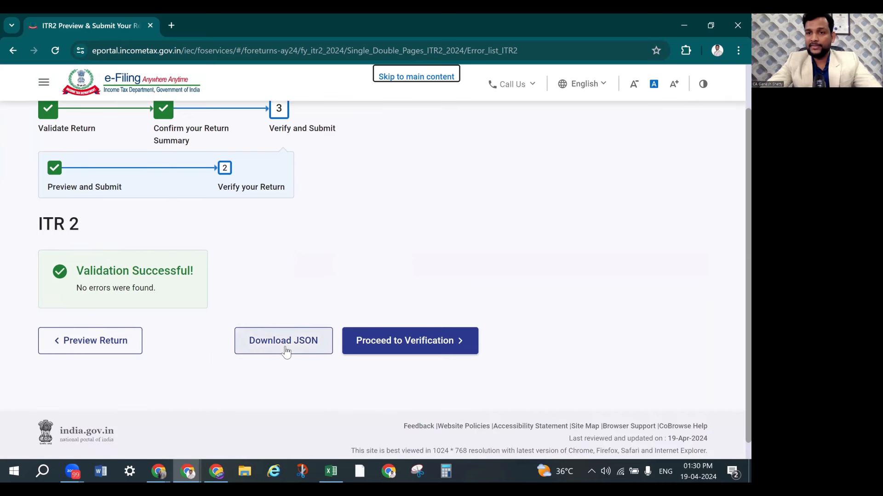
Proceed to verification and choose to e-Verify the return now
left_click(404, 350)
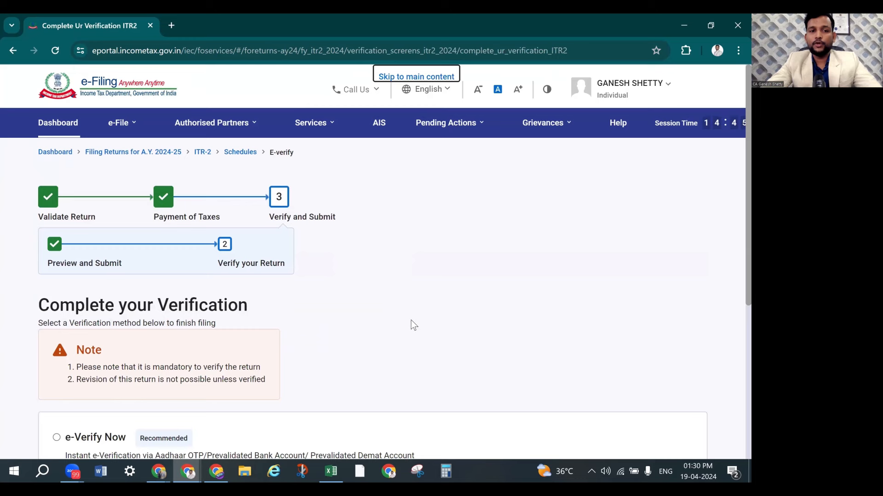
scroll(413, 325, "down", 3)
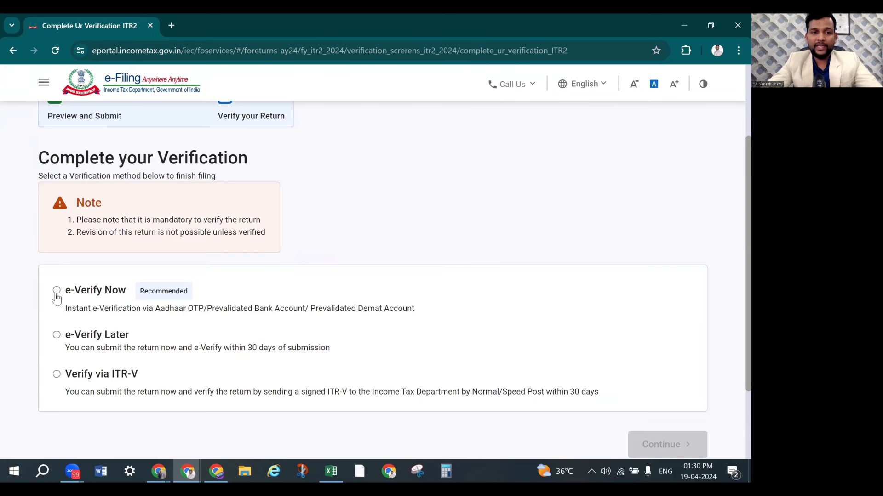
left_click(56, 297)
left_click(644, 445)
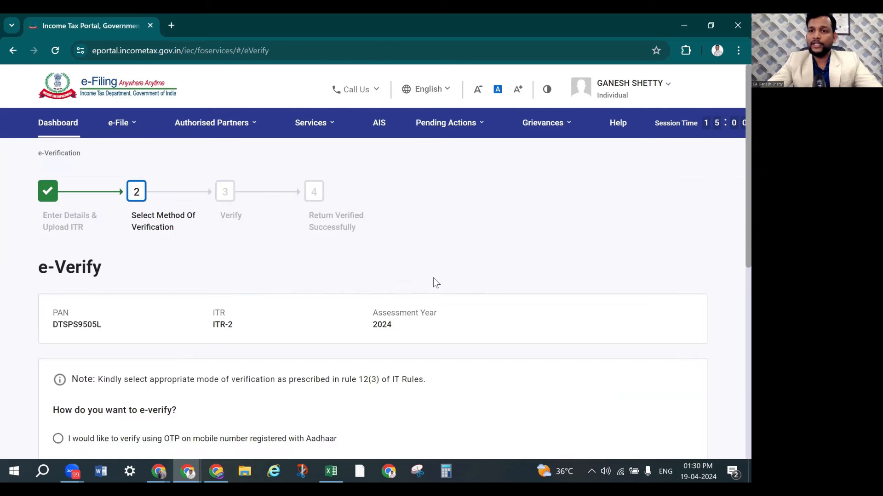
Select e-verification by OTP on the Aadhaar-registered mobile number
scroll(433, 278, "down", 2)
scroll(234, 298, "down", 3)
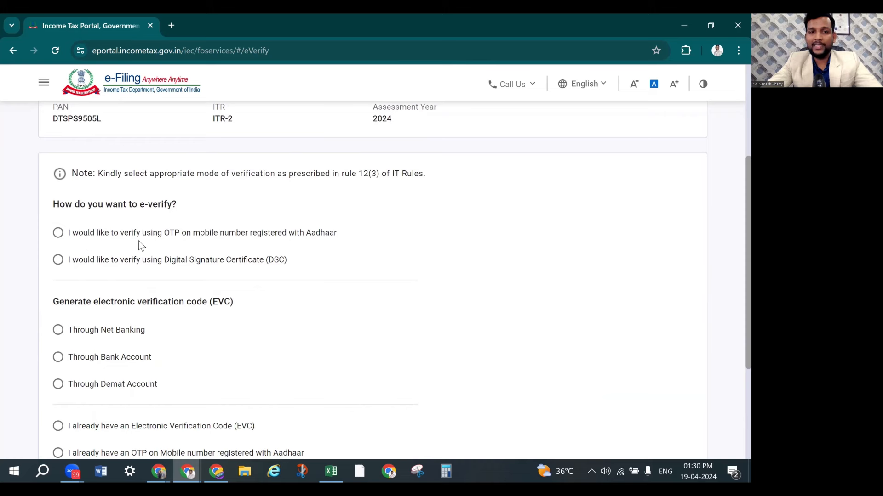
left_click(57, 233)
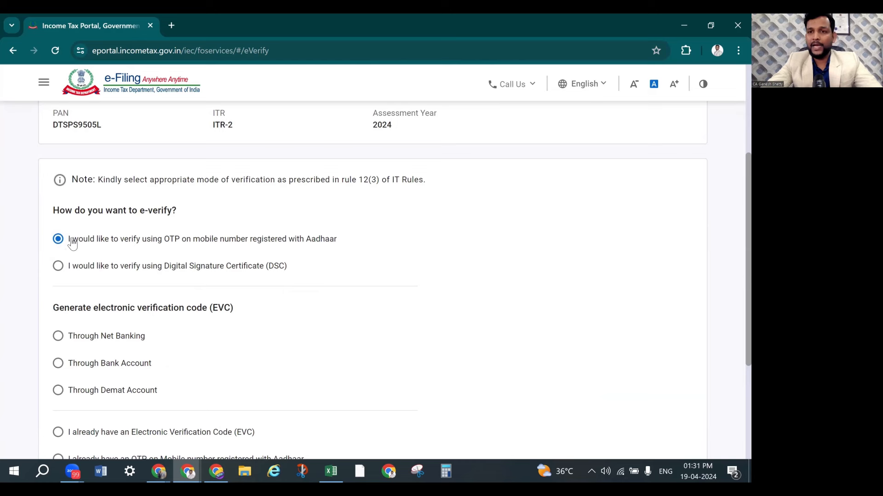
scroll(310, 290, "down", 4)
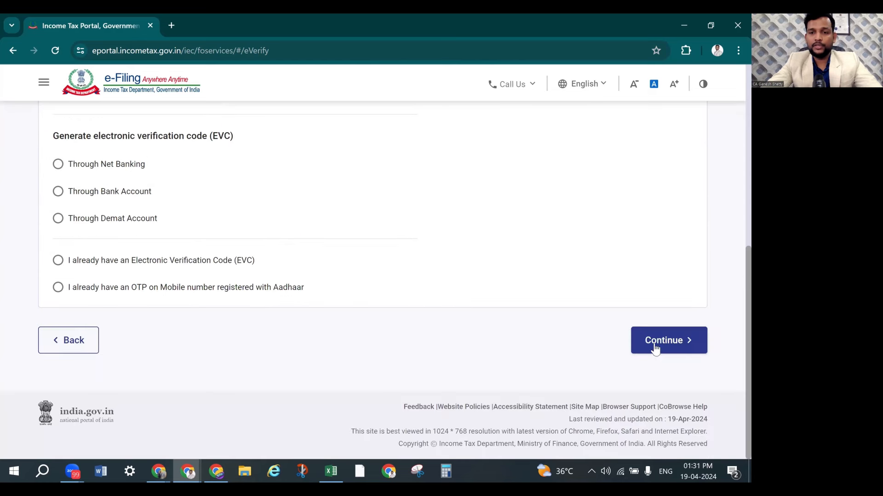
left_click(681, 350)
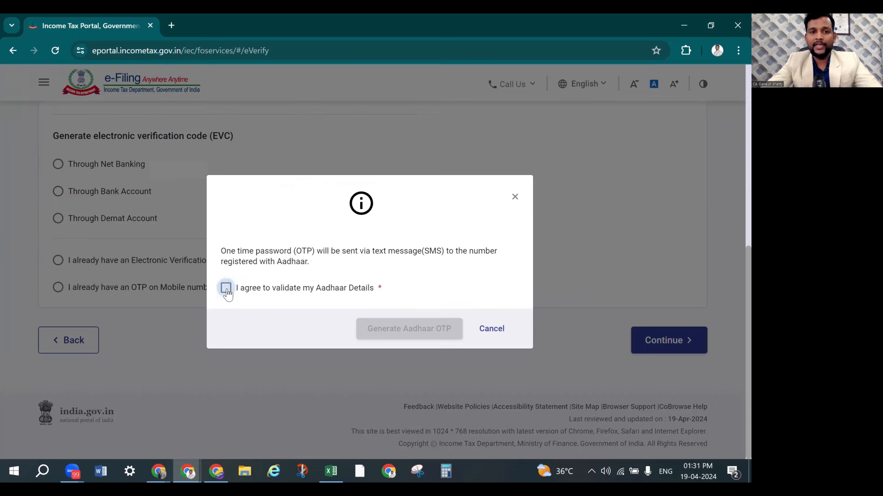
left_click(226, 289)
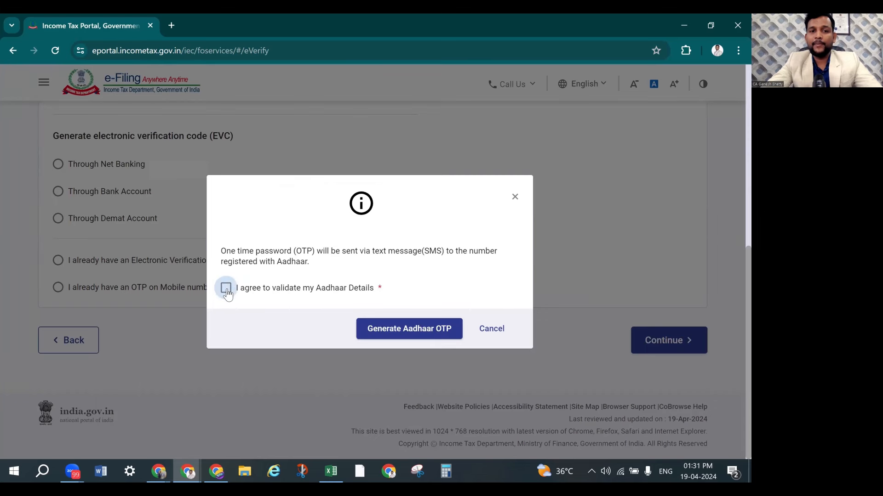
left_click(414, 339)
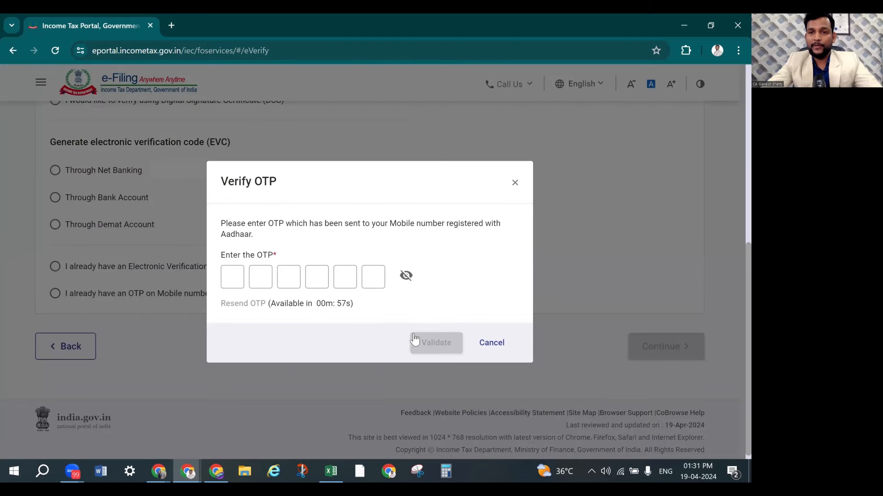
left_click(241, 281)
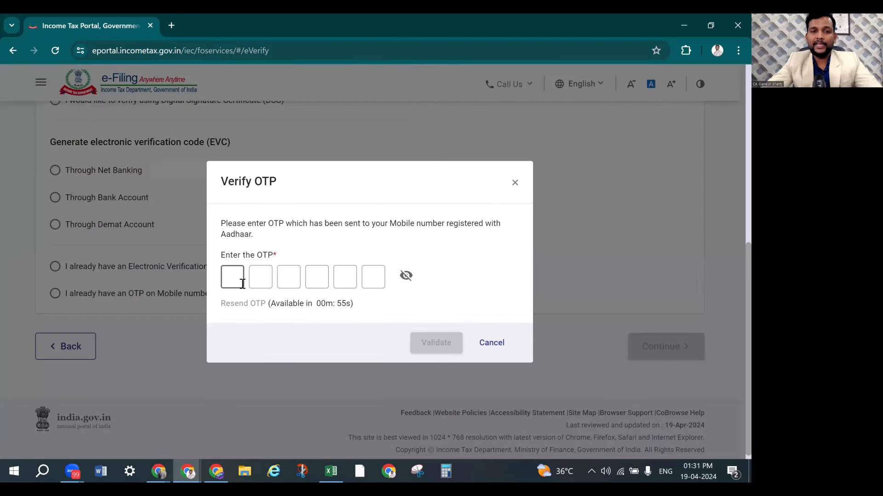
type("1234")
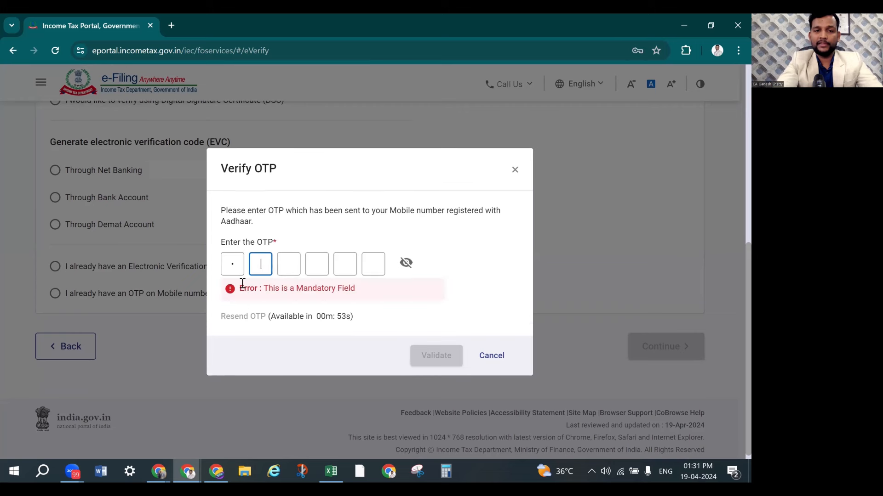
type("56")
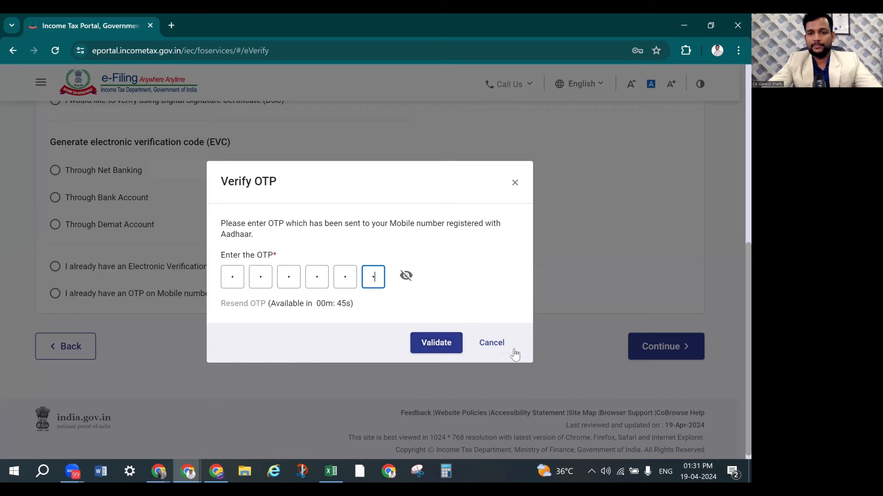
left_click(490, 343)
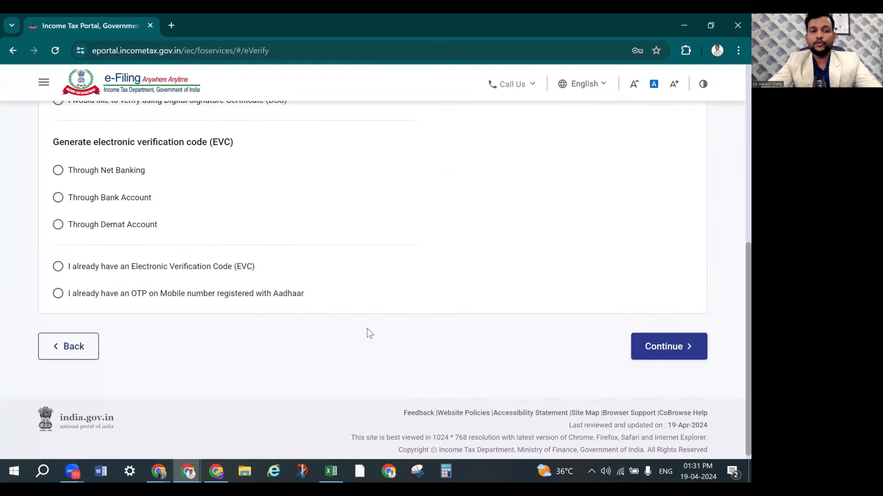